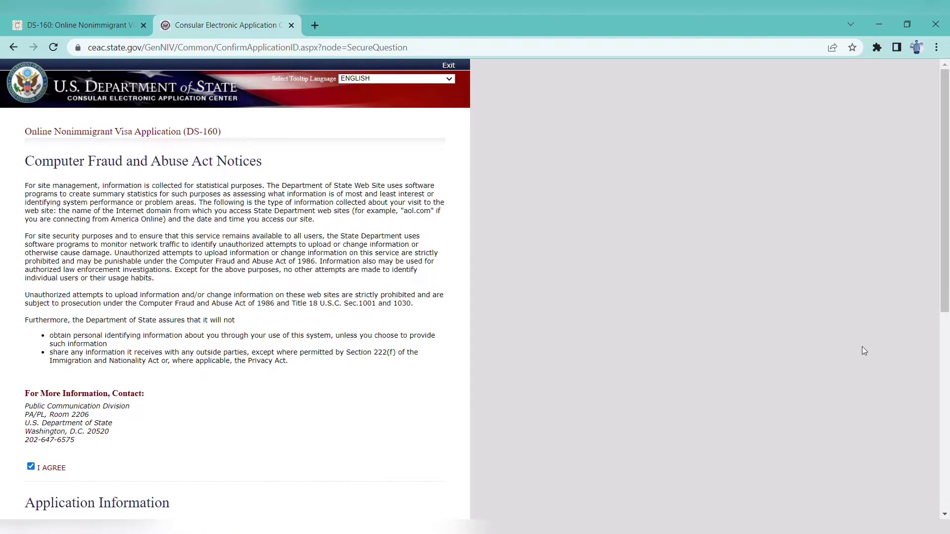
Set the security question to 'In what city or town was your first job?', enter its answer, and continue
{"action": "left_click_drag", "start_coordinate": [945, 230], "coordinate": [947, 314]}
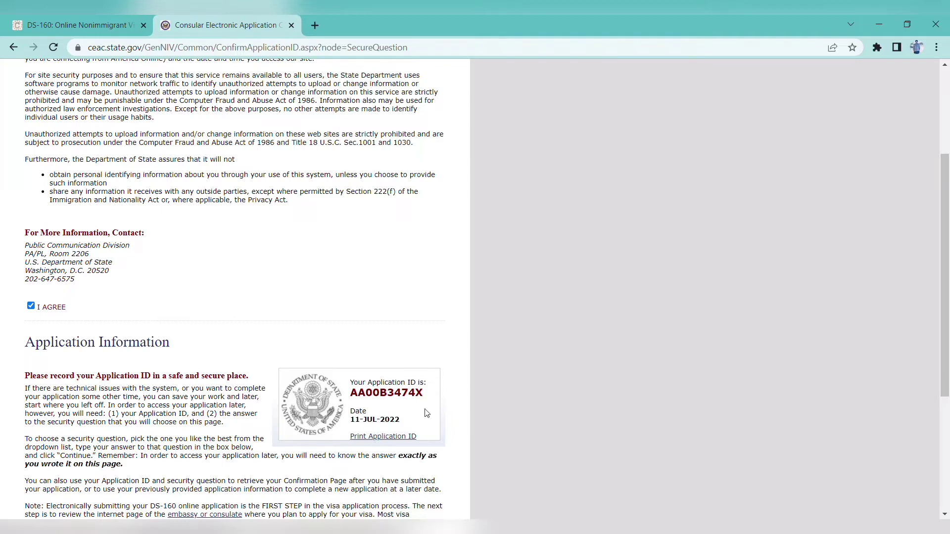
{"action": "left_click_drag", "start_coordinate": [947, 248], "coordinate": [949, 359]}
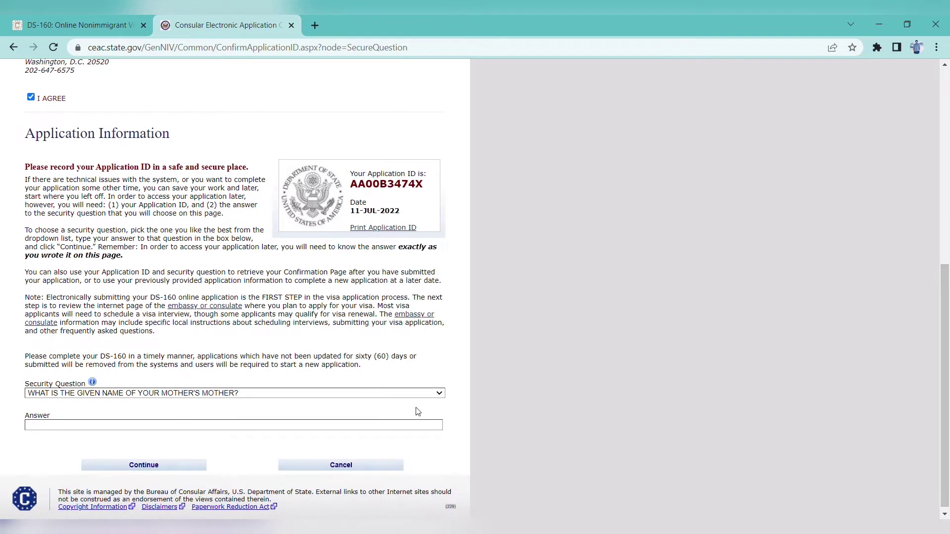
{"action": "left_click", "coordinate": [409, 396]}
{"action": "key", "text": "Down"}
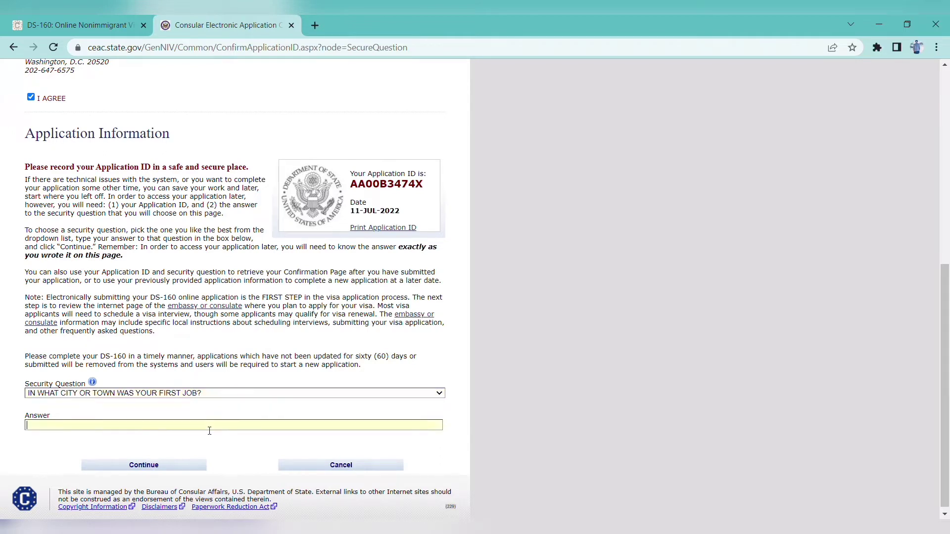
{"action": "left_click", "coordinate": [209, 426]}
{"action": "left_click", "coordinate": [137, 465]}
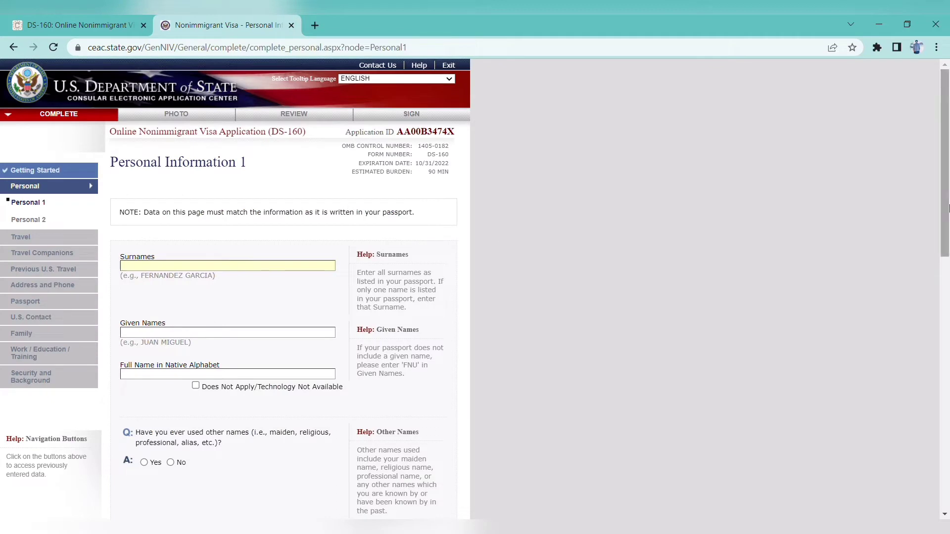
Enter the applicant's surname, given names and full name in native alphabet
{"action": "scroll", "coordinate": [948, 208], "scroll_direction": "down", "scroll_amount": 1}
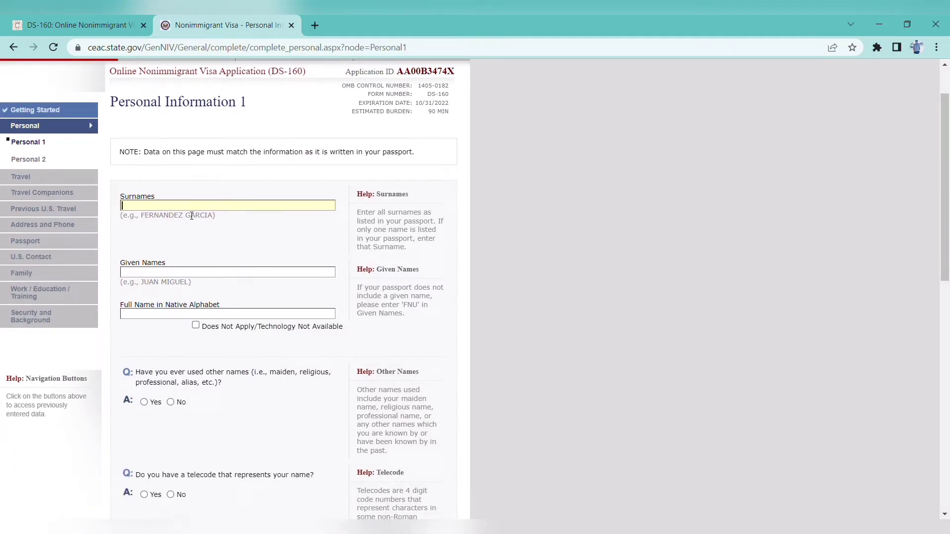
{"action": "key", "text": "Tab"}
{"action": "key", "text": "Tab"}
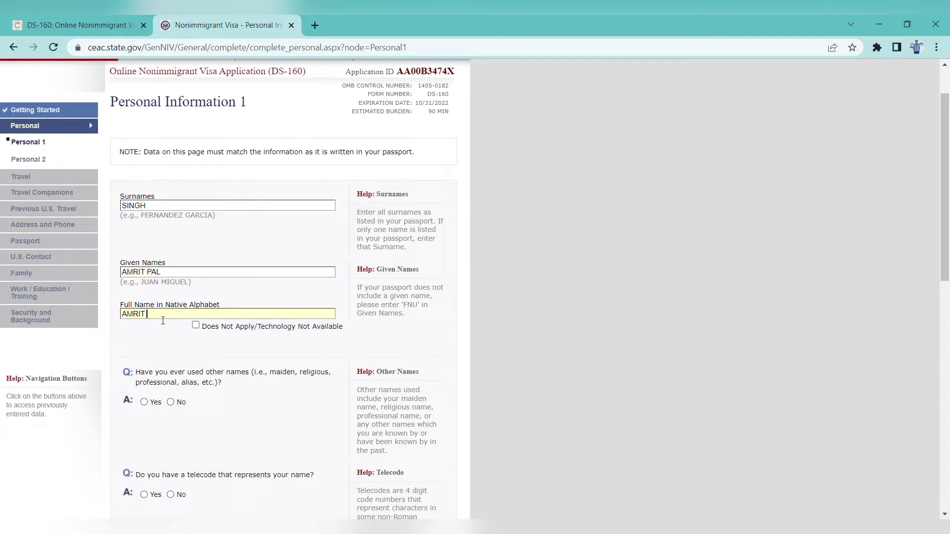
Answer No to having used other names and to having a name telecode
{"action": "left_click_drag", "start_coordinate": [947, 220], "coordinate": [947, 267]}
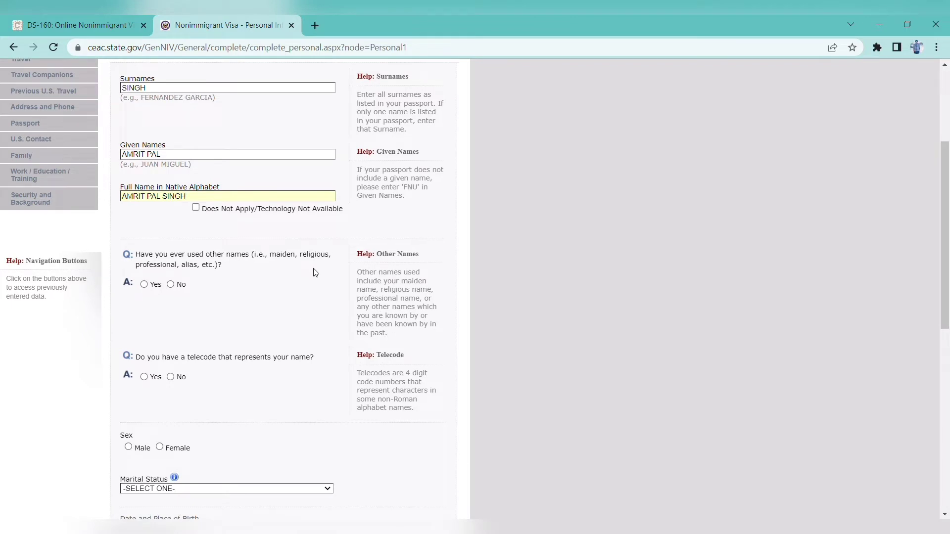
{"action": "left_click", "coordinate": [170, 285]}
{"action": "left_click_drag", "start_coordinate": [947, 230], "coordinate": [947, 346]}
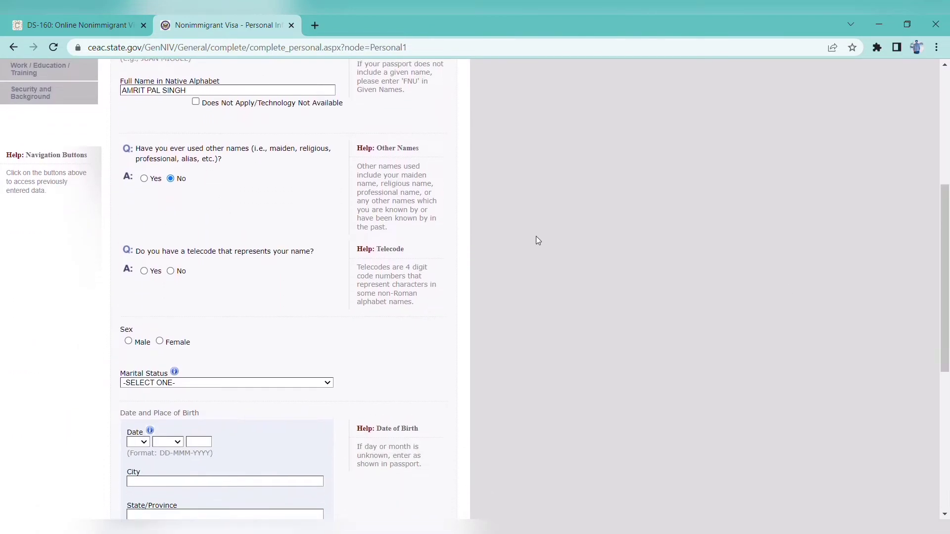
{"action": "left_click", "coordinate": [170, 271]}
Set sex to Male and marital status to SINGLE
{"action": "scroll", "coordinate": [792, 312], "scroll_direction": "down", "scroll_amount": 6}
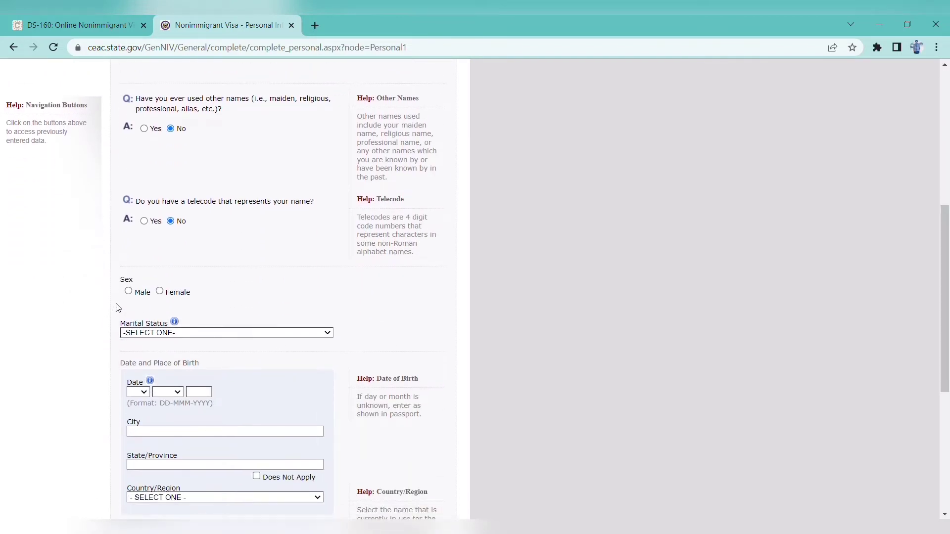
{"action": "left_click", "coordinate": [129, 292]}
{"action": "left_click", "coordinate": [327, 335]}
{"action": "left_click", "coordinate": [192, 385]}
{"action": "scroll", "coordinate": [272, 308], "scroll_direction": "down", "scroll_amount": 2}
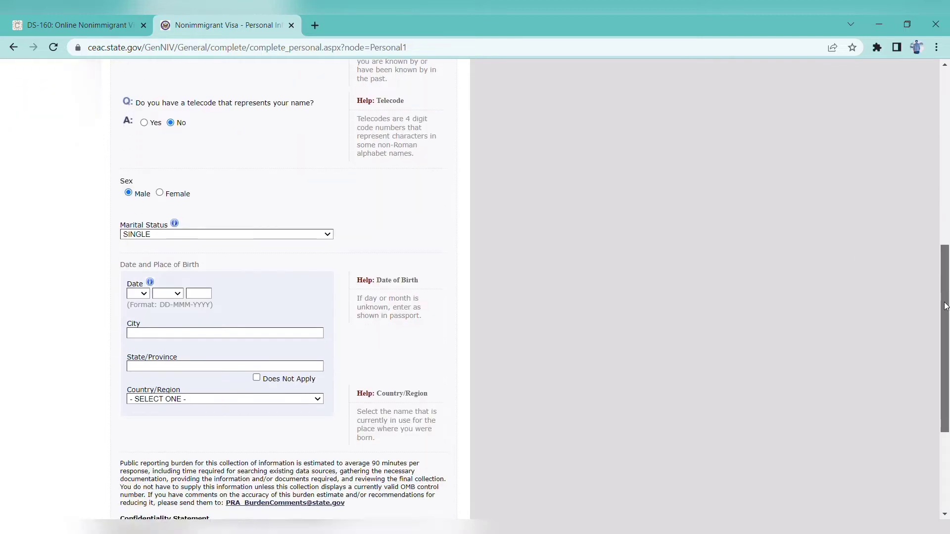
{"action": "left_click", "coordinate": [146, 276]}
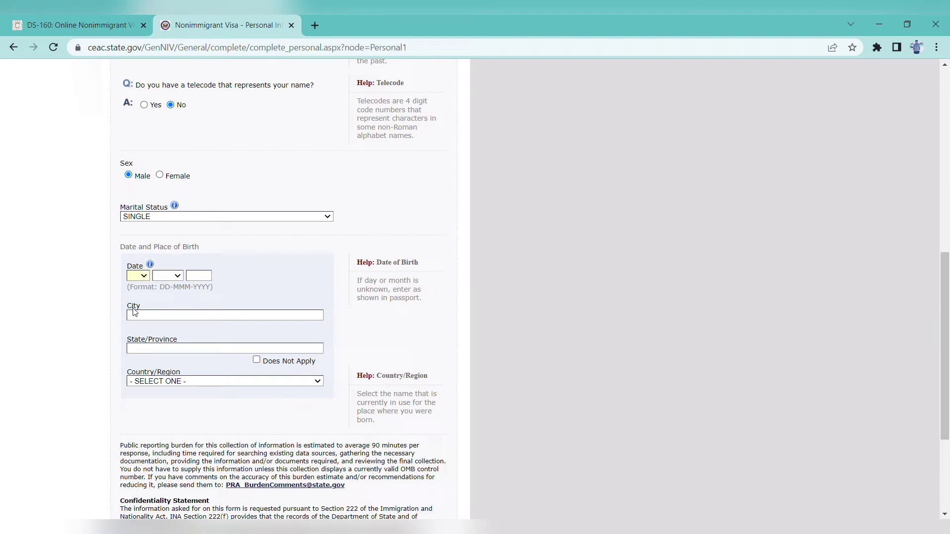
{"action": "left_click", "coordinate": [140, 286]}
{"action": "left_click", "coordinate": [171, 296]}
{"action": "left_click", "coordinate": [694, 278]}
{"action": "type", "text": "BAR"}
{"action": "type", "text": "EILLY"}
{"action": "type", "text": "UTTAR"}
{"action": "type", "text": " PRADESH"}
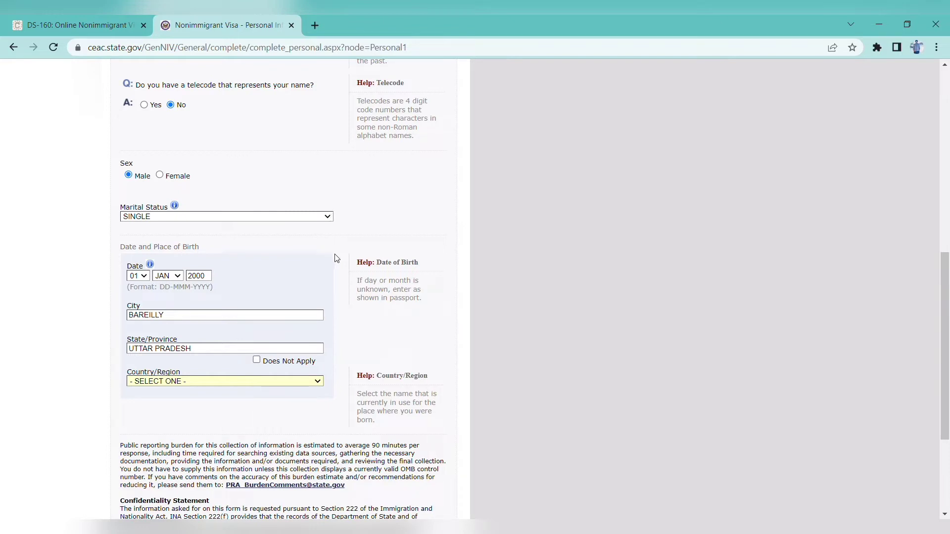
{"action": "type", "text": "india"}
{"action": "scroll", "coordinate": [948, 231], "scroll_direction": "down", "scroll_amount": 3}
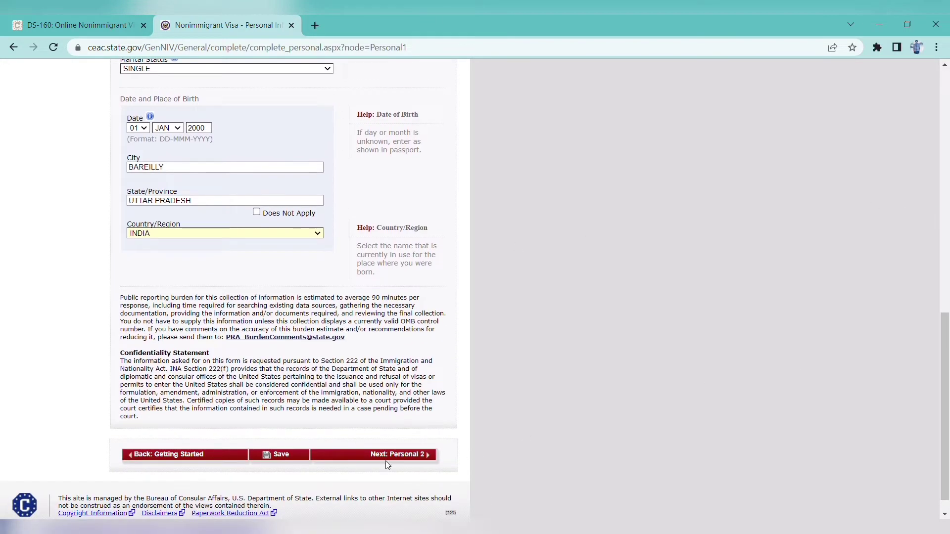
{"action": "left_click", "coordinate": [281, 456]}
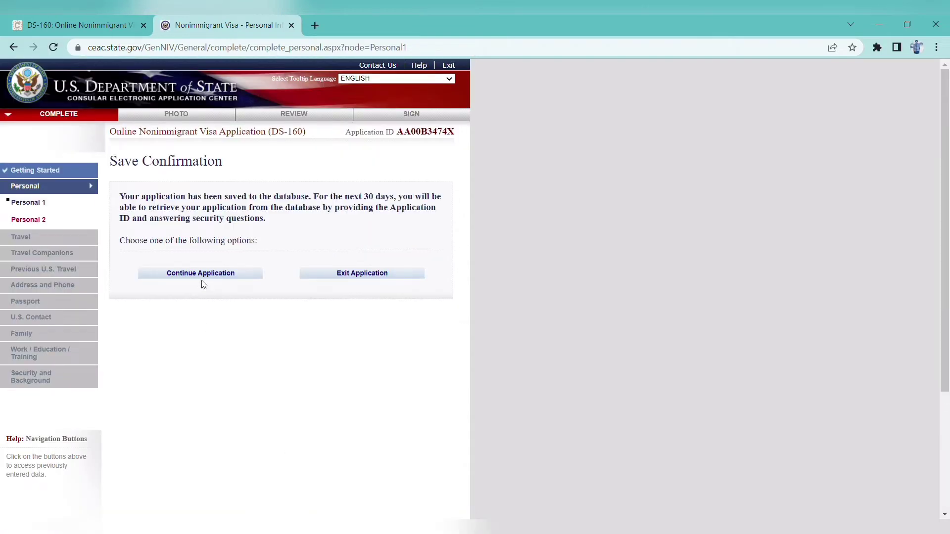
Continue the application on to the Personal Information 2 page
{"action": "left_click", "coordinate": [204, 284]}
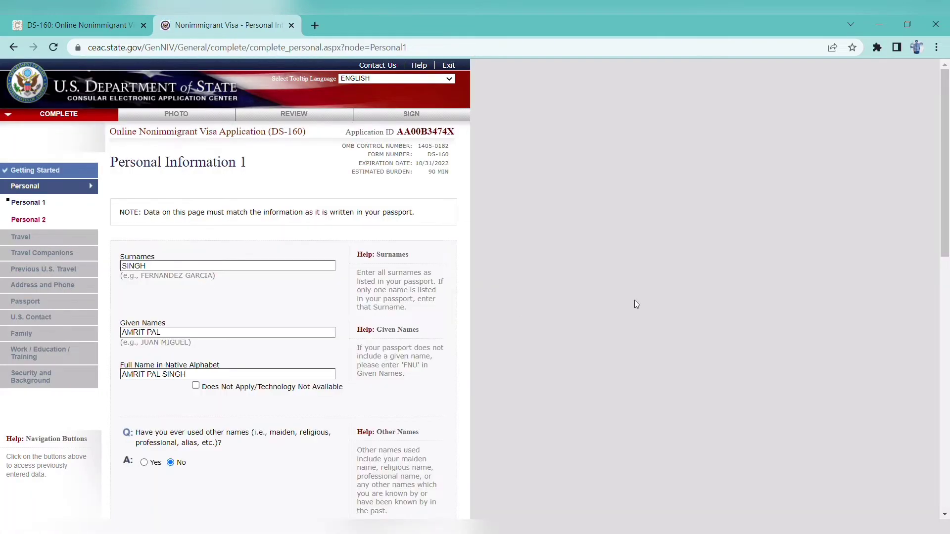
{"action": "left_click_drag", "start_coordinate": [946, 225], "coordinate": [917, 454]}
{"action": "left_click", "coordinate": [404, 486]}
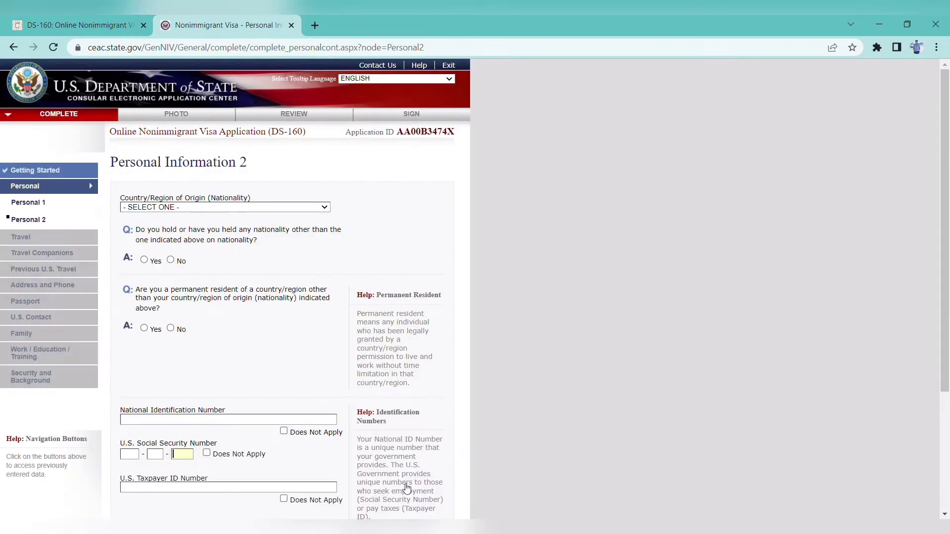
Set nationality to INDIA and answer No to other nationality and permanent residence
{"action": "left_click", "coordinate": [295, 208]}
{"action": "type", "text": "india"}
{"action": "left_click", "coordinate": [171, 260]}
{"action": "left_click", "coordinate": [171, 328]}
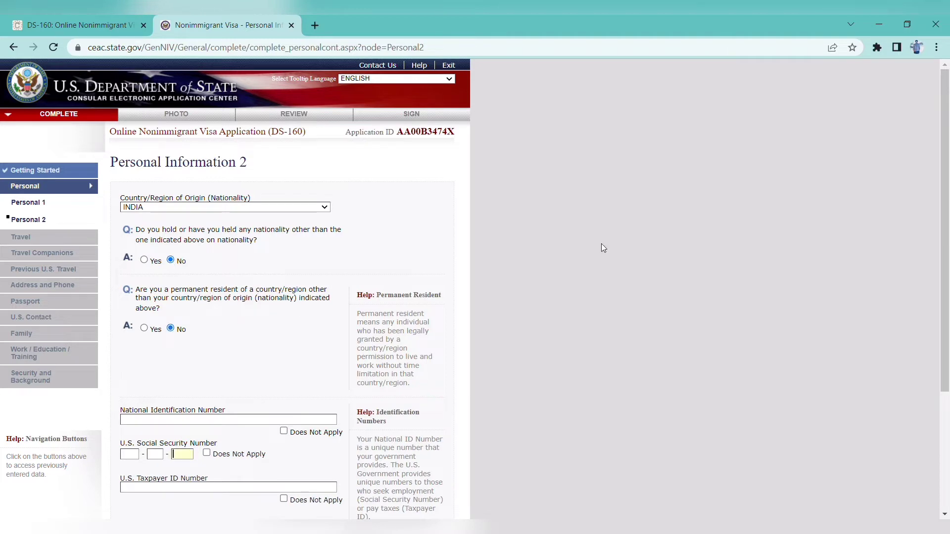
{"action": "scroll", "coordinate": [930, 239], "scroll_direction": "down", "scroll_amount": 3}
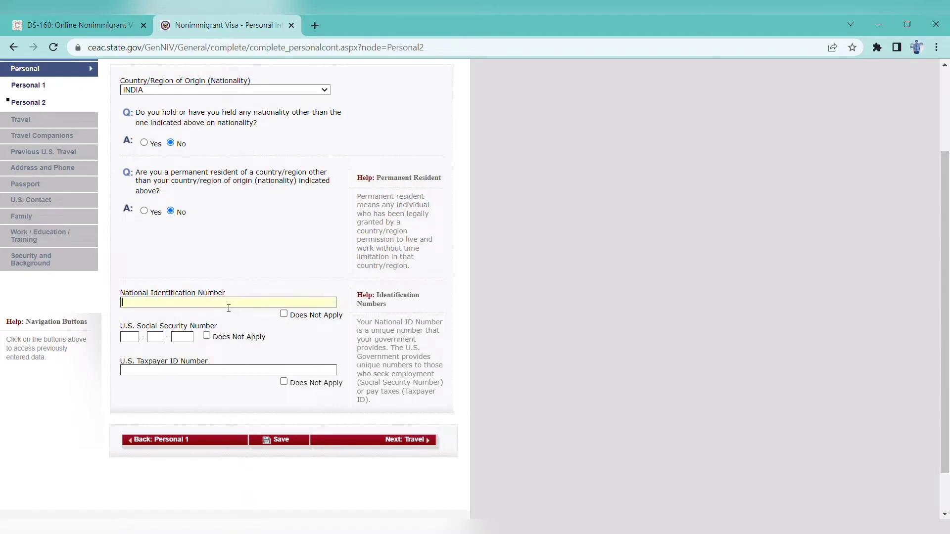
Enter the national identification number, trimming the extra trailing digits
{"action": "type", "text": "L"}
{"action": "type", "text": "S"}
{"action": "type", "text": "6"}
{"action": "type", "text": "333"}
{"action": "type", "text": "33333333"}
{"action": "type", "text": "33"}
{"action": "type", "text": "33"}
{"action": "scroll", "coordinate": [947, 232], "scroll_direction": "down", "scroll_amount": 1}
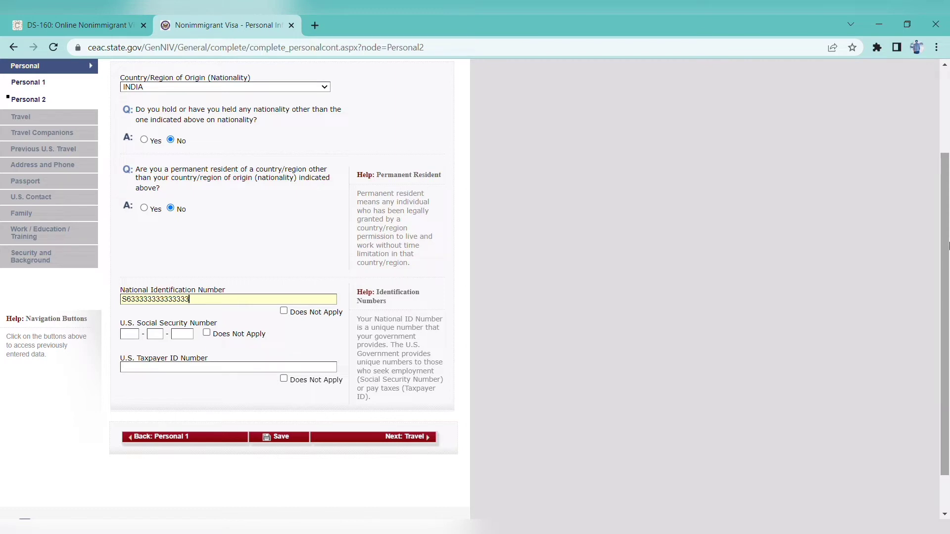
{"action": "key", "text": "BackSpace"}
{"action": "key", "text": "BackSpace"}
{"action": "key", "text": "BackSpace"}
{"action": "key", "text": "BackSpace"}
{"action": "key", "text": "BackSpace"}
{"action": "key", "text": "BackSpace"}
{"action": "key", "text": "BackSpace"}
{"action": "key", "text": "BackSpace"}
{"action": "scroll", "coordinate": [947, 208], "scroll_direction": "down", "scroll_amount": 1}
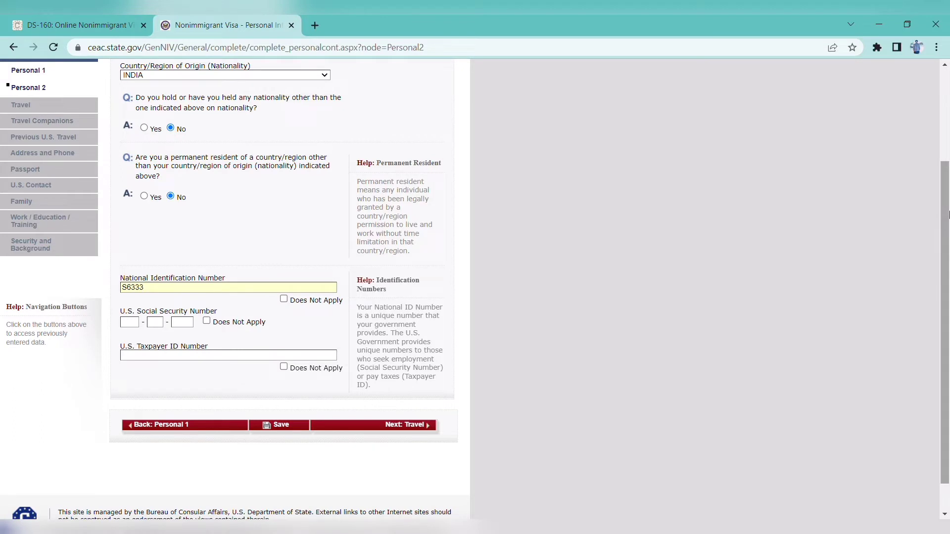
{"action": "scroll", "coordinate": [949, 242], "scroll_direction": "down", "scroll_amount": 1}
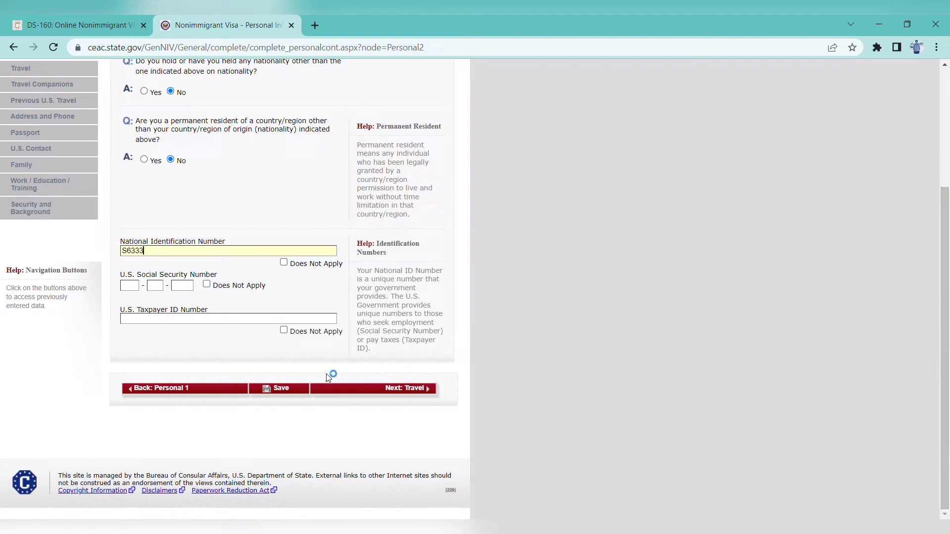
Mark taxpayer ID and Social Security number as Does Not Apply, then save and continue
{"action": "left_click", "coordinate": [284, 331]}
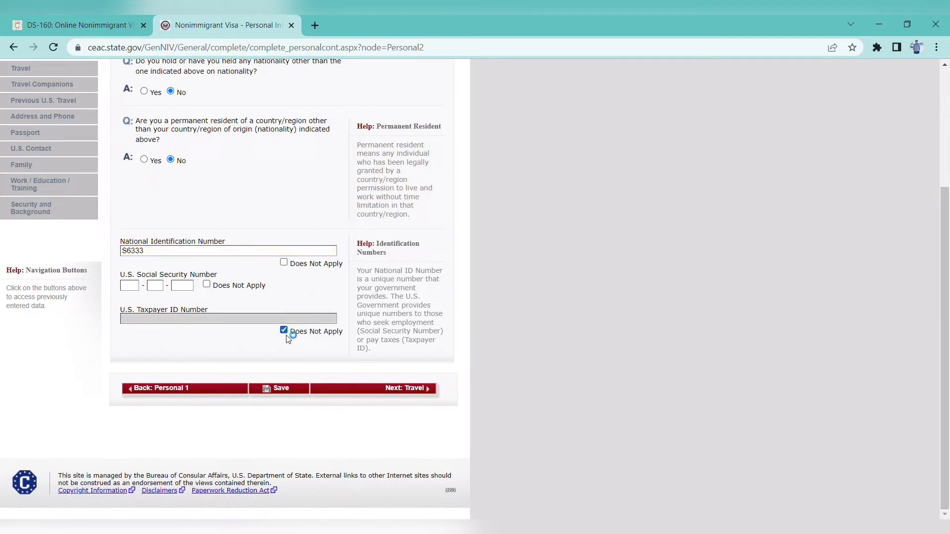
{"action": "left_click", "coordinate": [207, 284]}
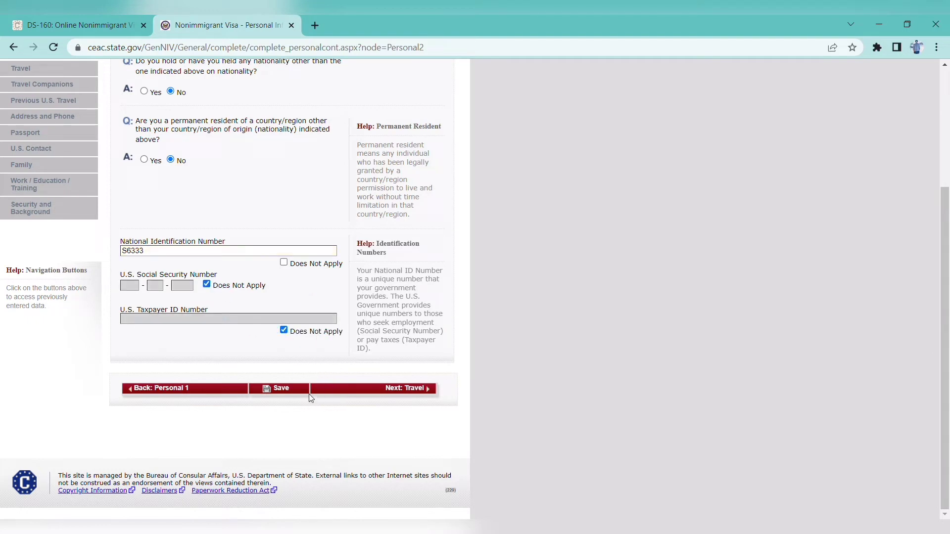
{"action": "left_click", "coordinate": [293, 390]}
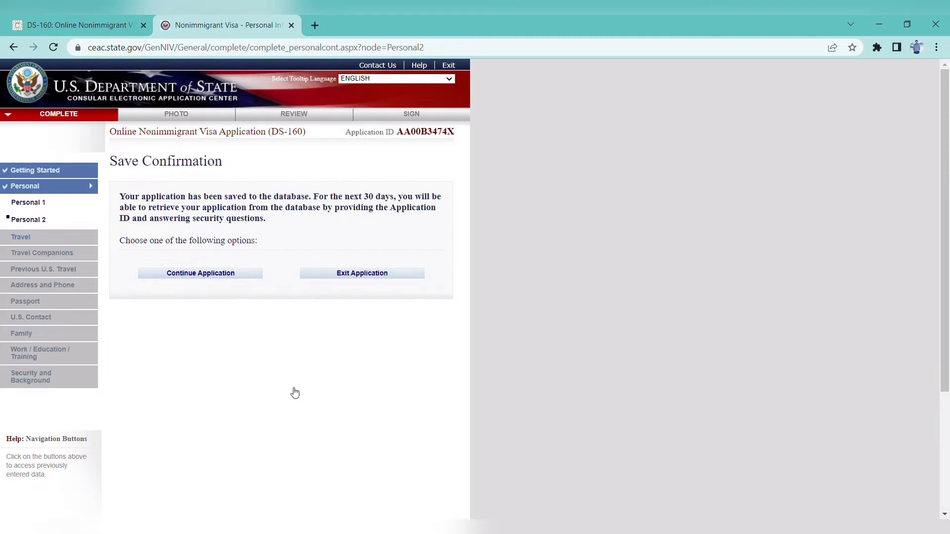
{"action": "left_click", "coordinate": [200, 275]}
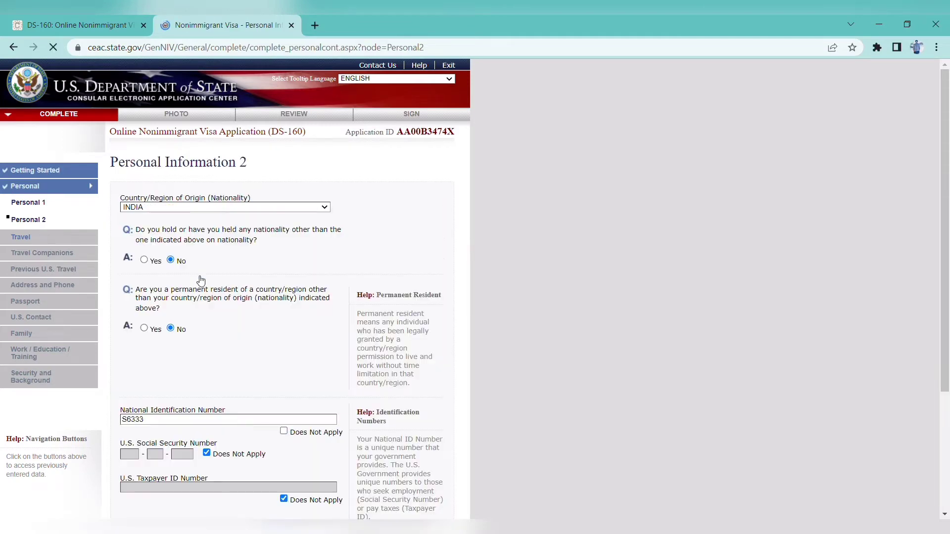
{"action": "scroll", "coordinate": [947, 364], "scroll_direction": "down", "scroll_amount": 4}
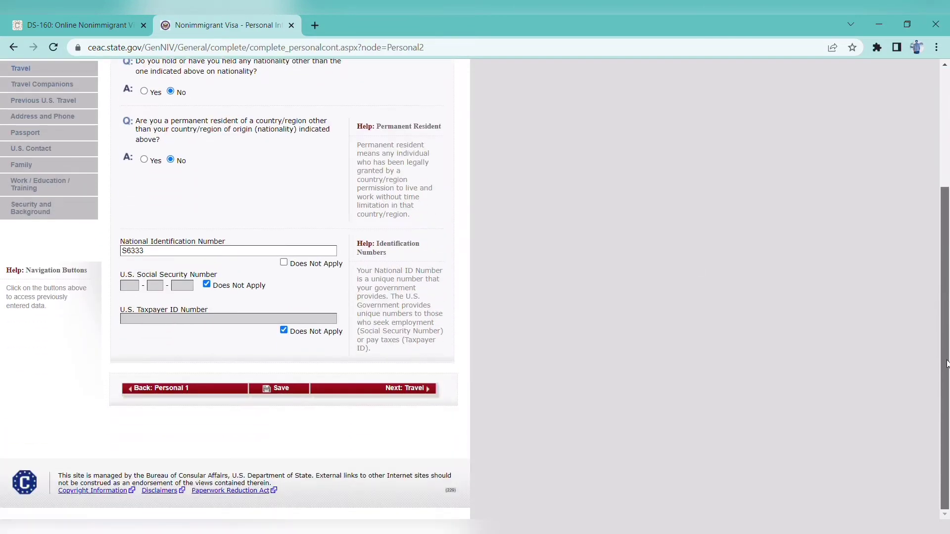
On the Travel page, choose TEMP. BUSINESS PLEASURE VISITOR (B), BUSINESS & TOURISM (B1/B2), and no specific travel plans
{"action": "left_click", "coordinate": [410, 389]}
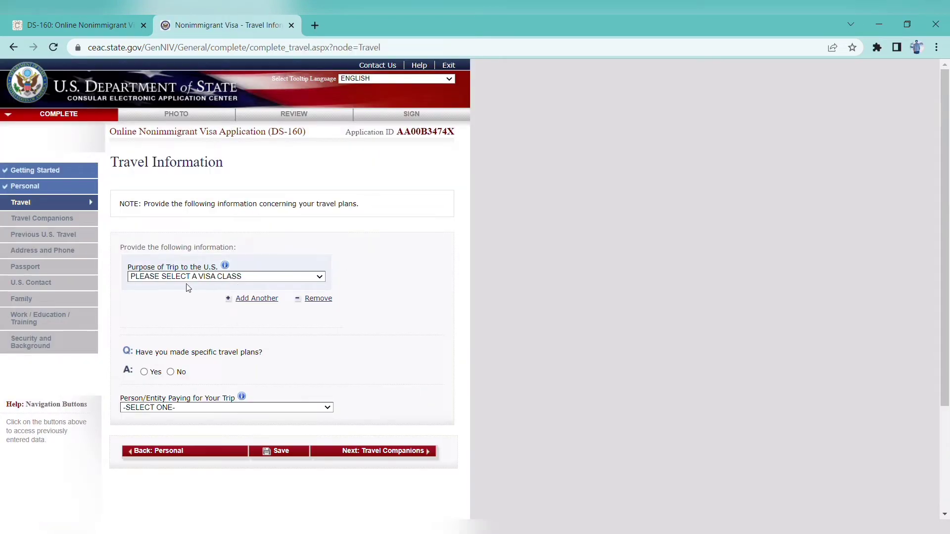
{"action": "scroll", "coordinate": [949, 230], "scroll_direction": "down", "scroll_amount": 1}
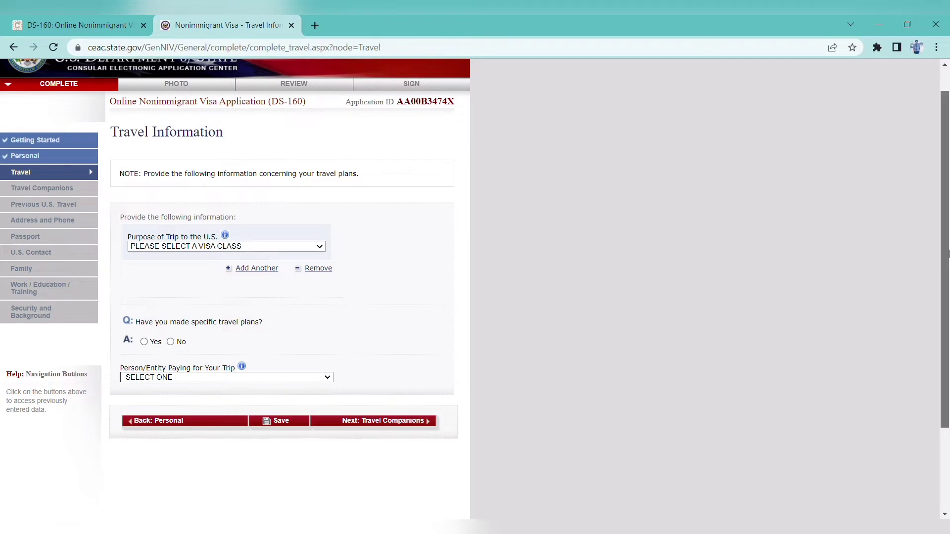
{"action": "scroll", "coordinate": [945, 237], "scroll_direction": "up", "scroll_amount": 1}
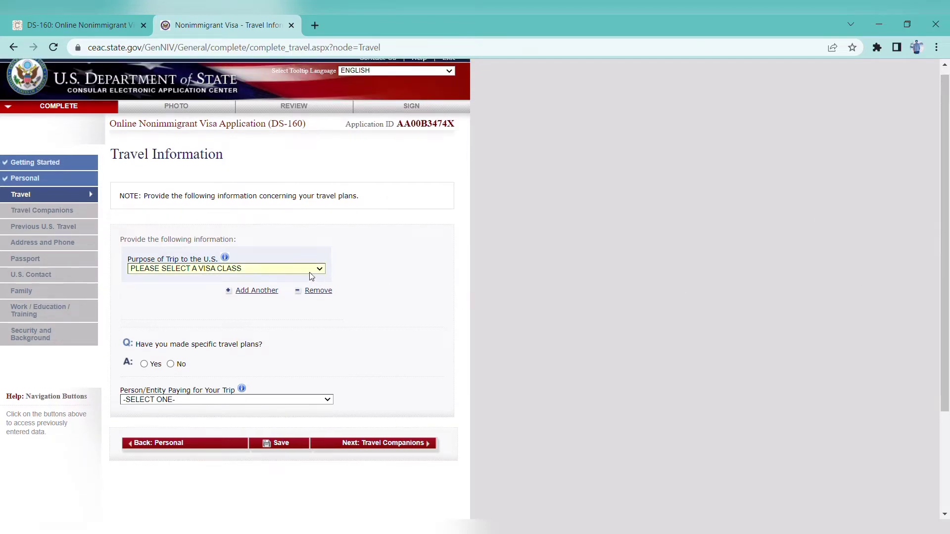
{"action": "left_click", "coordinate": [267, 305]}
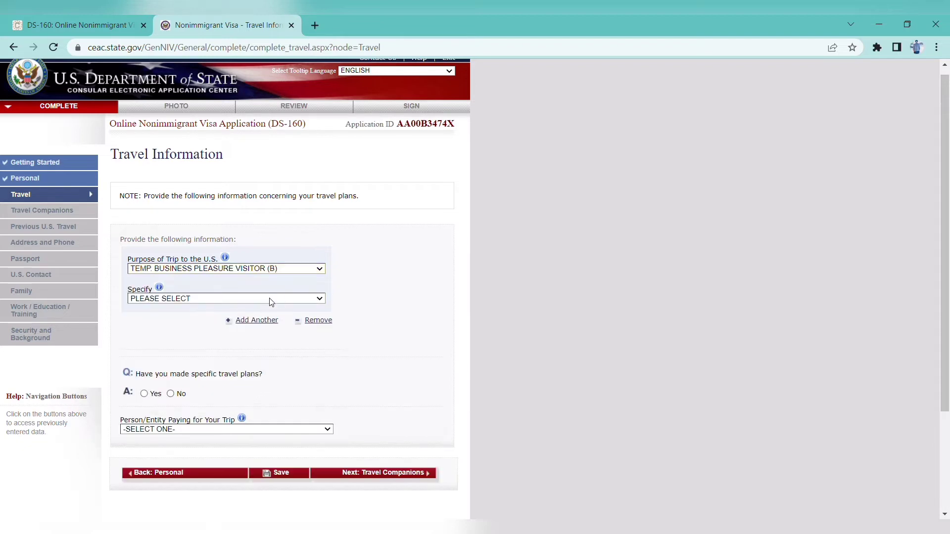
{"action": "key", "text": "Down"}
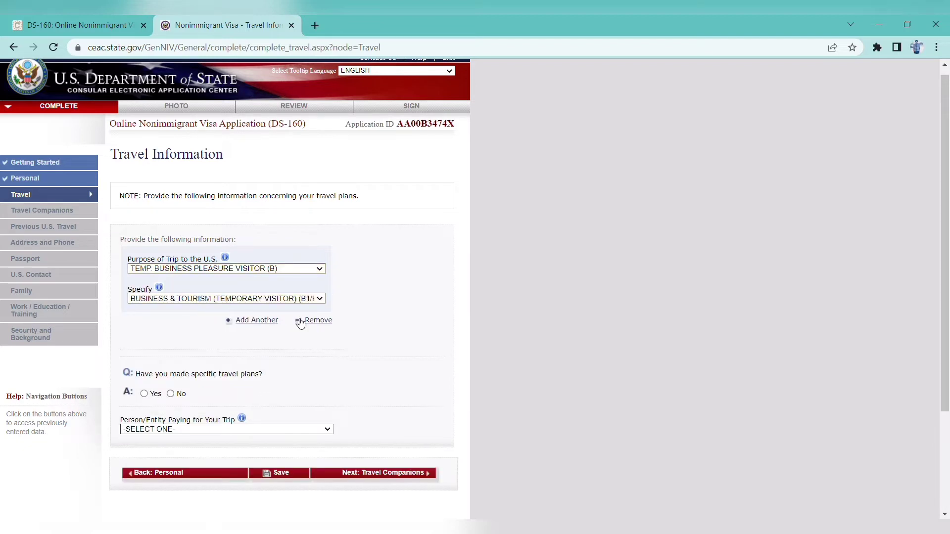
{"action": "left_click_drag", "start_coordinate": [945, 243], "coordinate": [945, 331]}
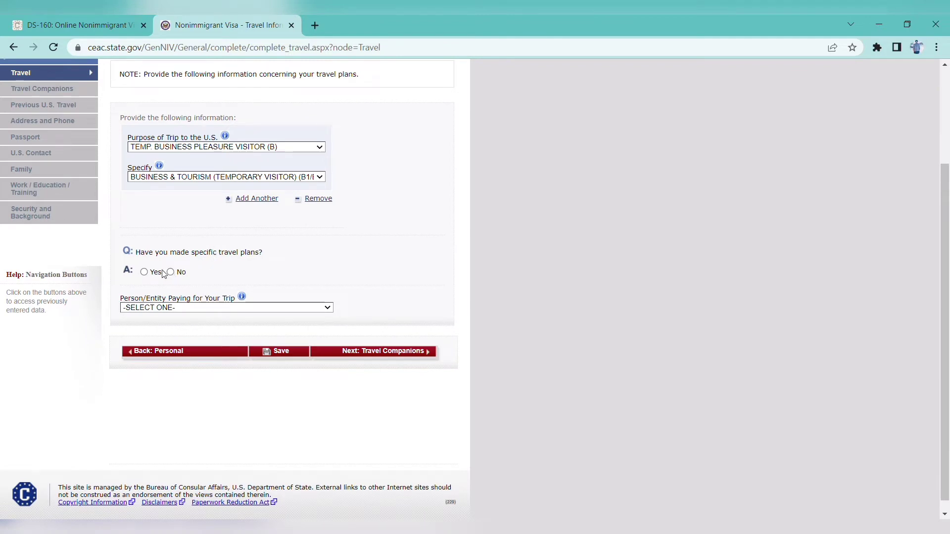
{"action": "left_click", "coordinate": [197, 407]}
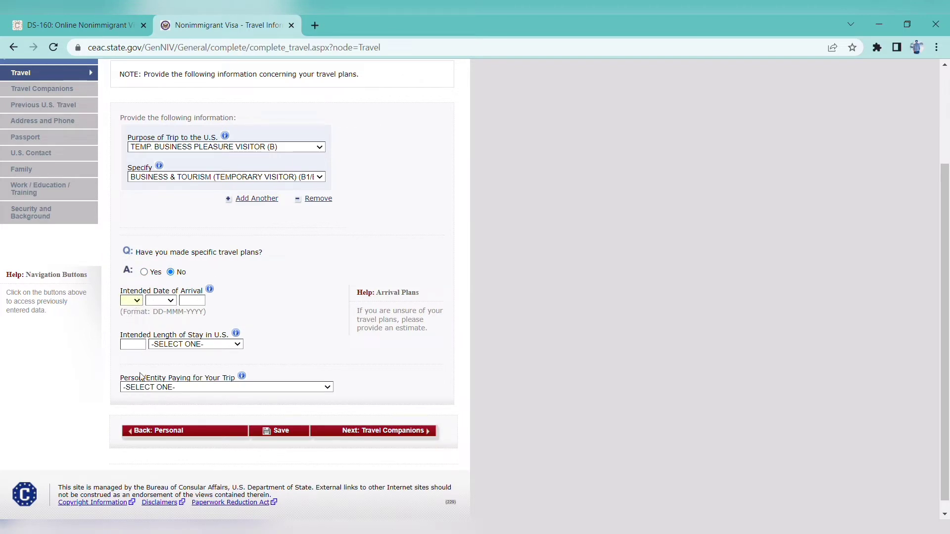
Enter arrival date 01 DEC 2022 and a length of stay of 5 DAY(S)
{"action": "type", "text": "01"}
{"action": "key", "text": "Tab"}
{"action": "type", "text": "dec"}
{"action": "type", "text": "2022"}
{"action": "scroll", "coordinate": [946, 297], "scroll_direction": "down", "scroll_amount": 1}
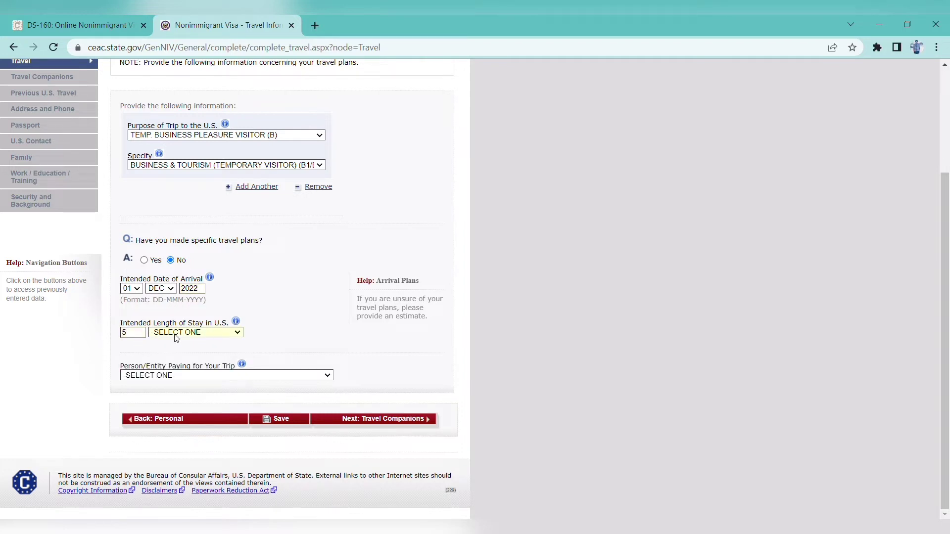
{"action": "key", "text": "d"}
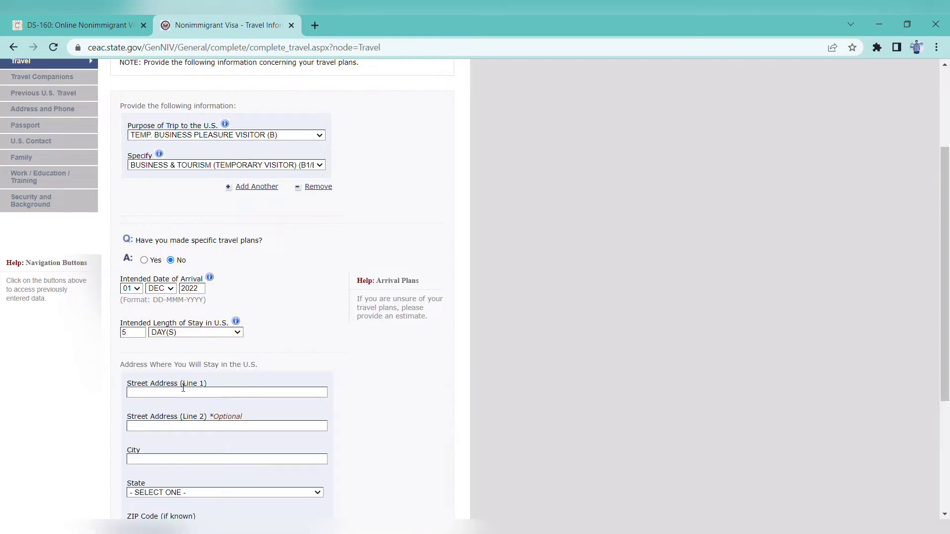
{"action": "scroll", "coordinate": [946, 289], "scroll_direction": "down", "scroll_amount": 2}
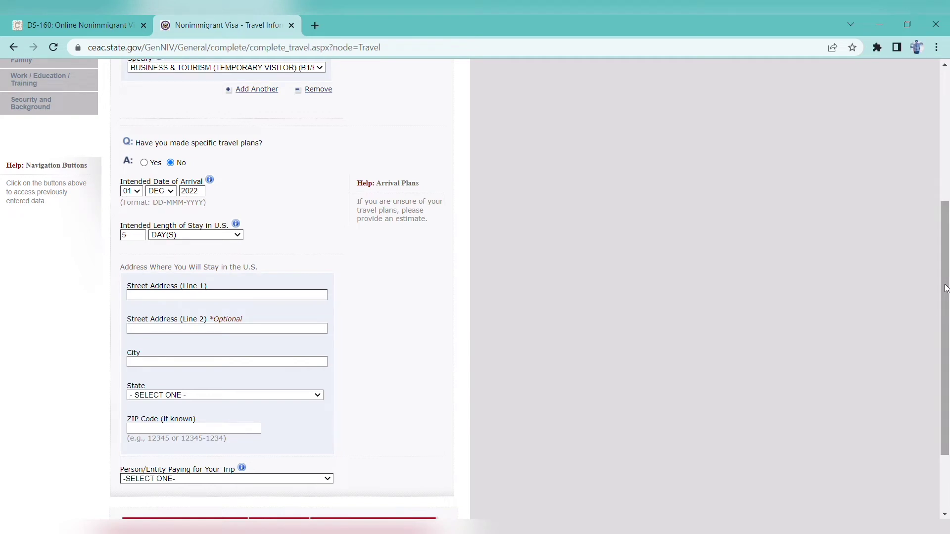
{"action": "scroll", "coordinate": [668, 258], "scroll_direction": "down", "scroll_amount": 2}
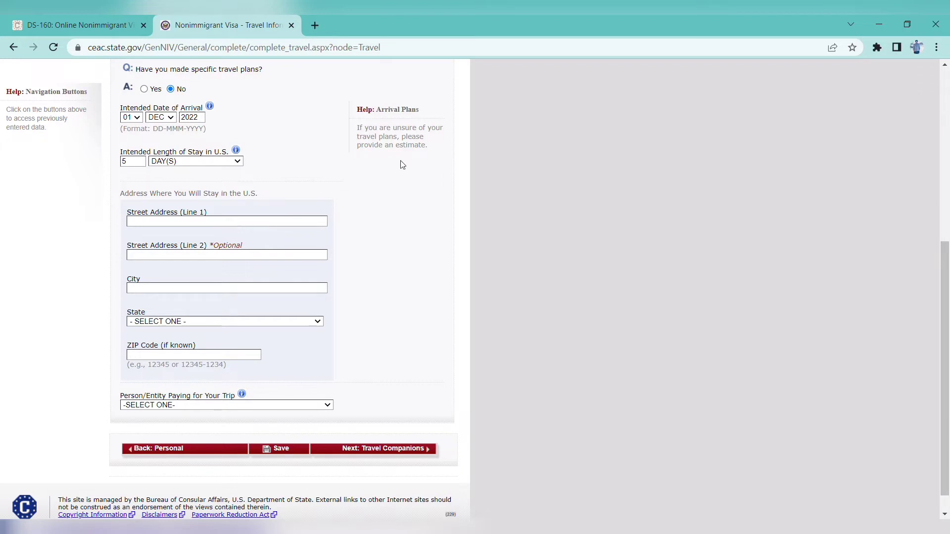
{"action": "left_click", "coordinate": [315, 26]}
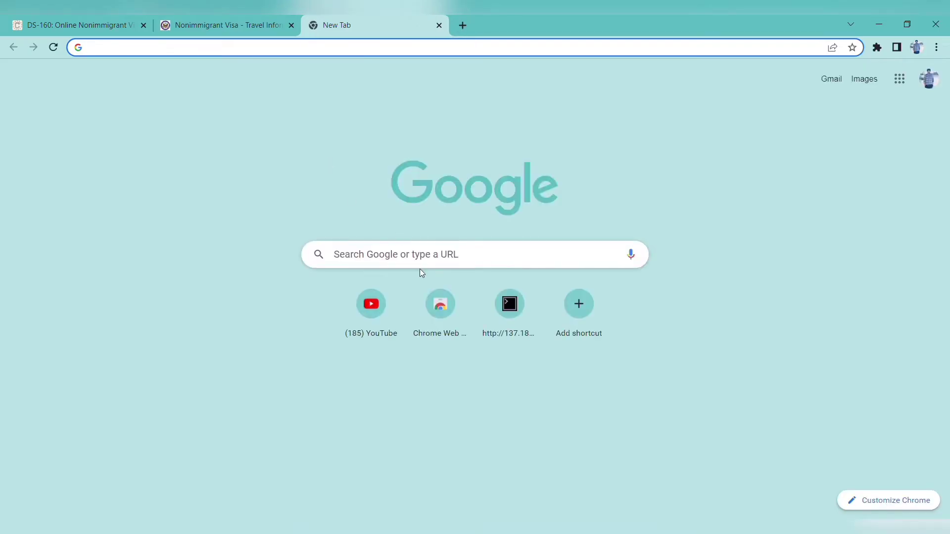
Search Google for 'disneyland california'
{"action": "left_click", "coordinate": [466, 258]}
{"action": "type", "text": "disn"}
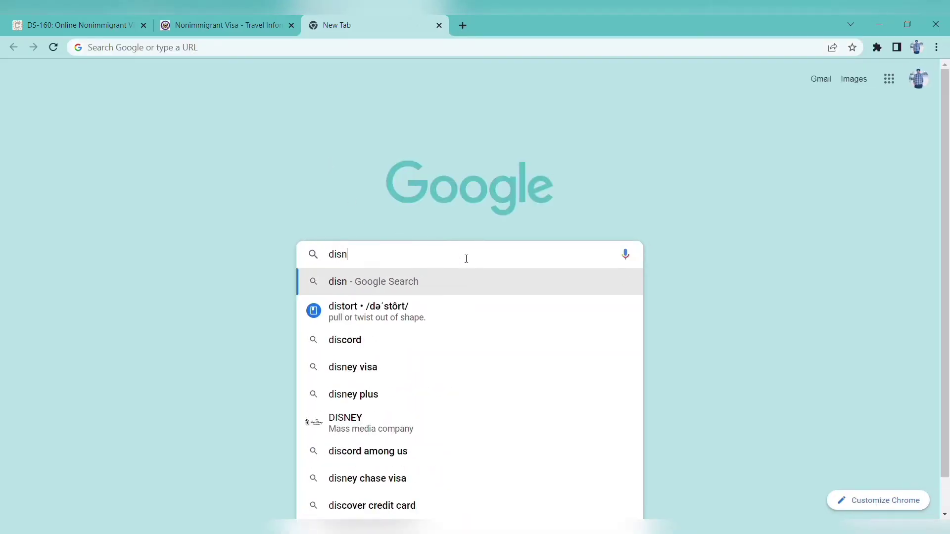
{"action": "type", "text": "eland"}
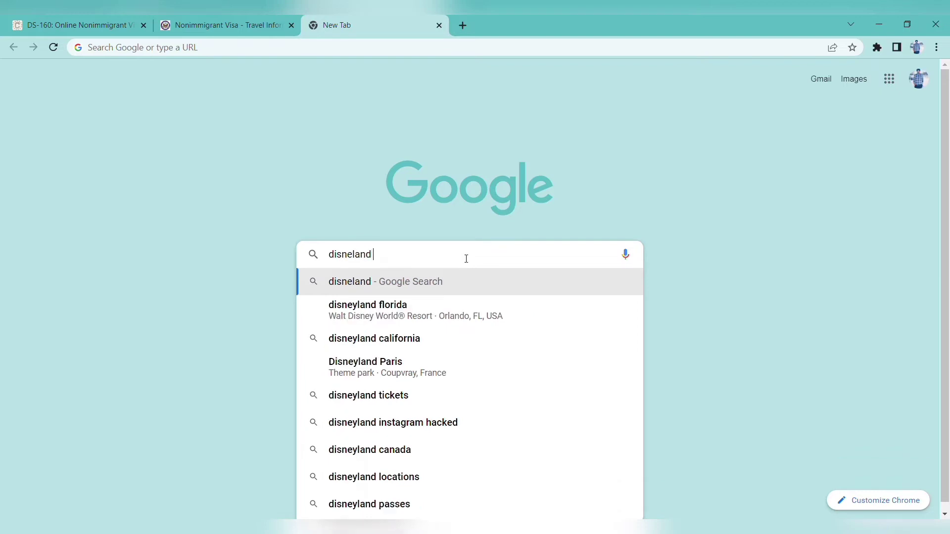
{"action": "left_click", "coordinate": [388, 344]}
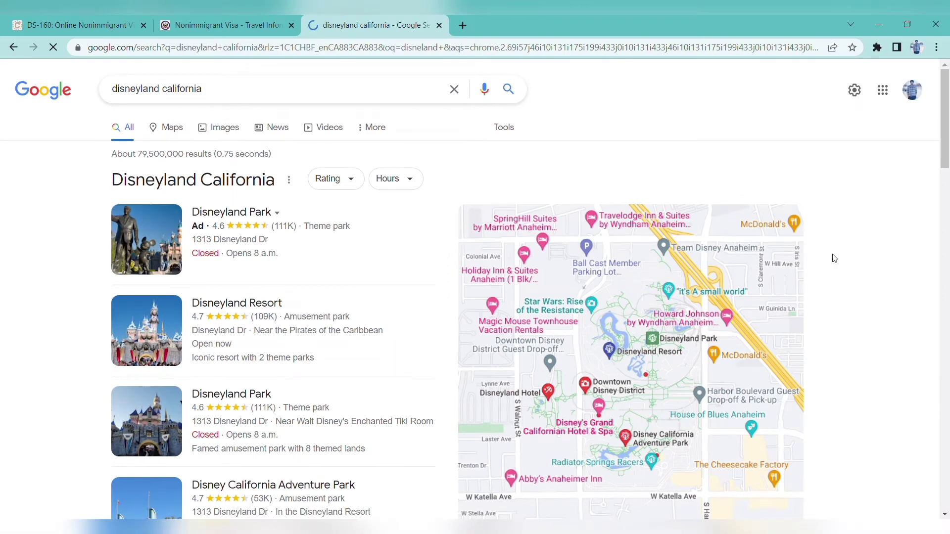
{"action": "scroll", "coordinate": [948, 119], "scroll_direction": "down", "scroll_amount": 5}
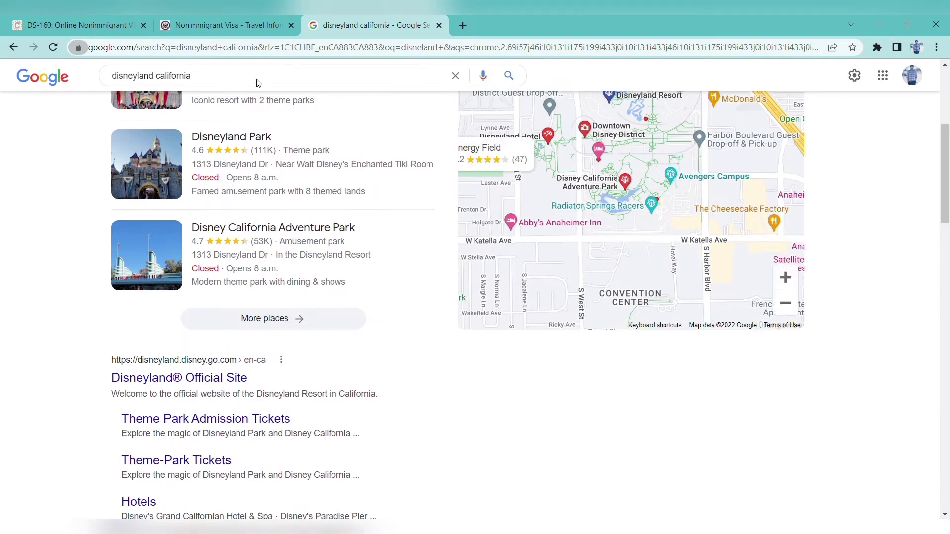
{"action": "left_click_drag", "start_coordinate": [947, 193], "coordinate": [948, 139]}
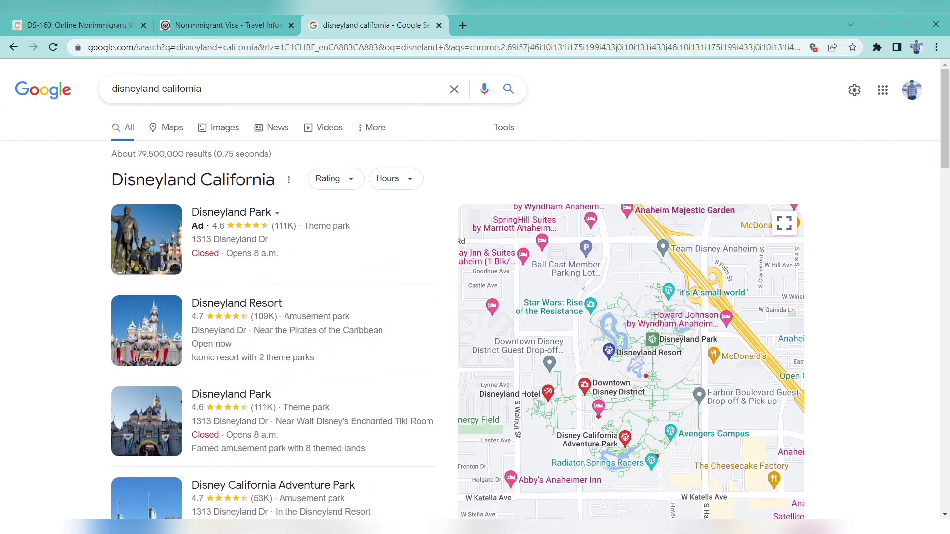
Refine the search to 'disneyland california hotels' and open the DoubleTree Suites by Hilton Anaheim Resort page
{"action": "left_click", "coordinate": [319, 87]}
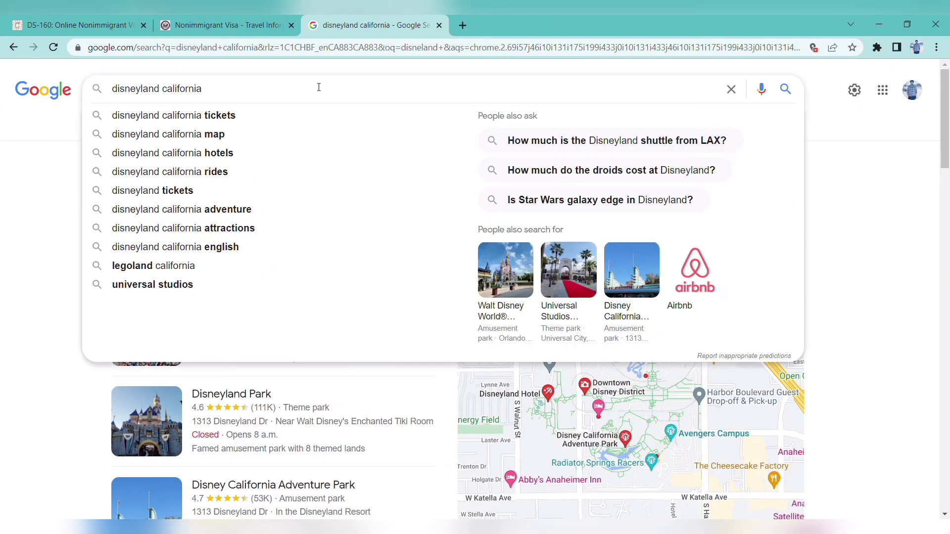
{"action": "left_click", "coordinate": [256, 152]}
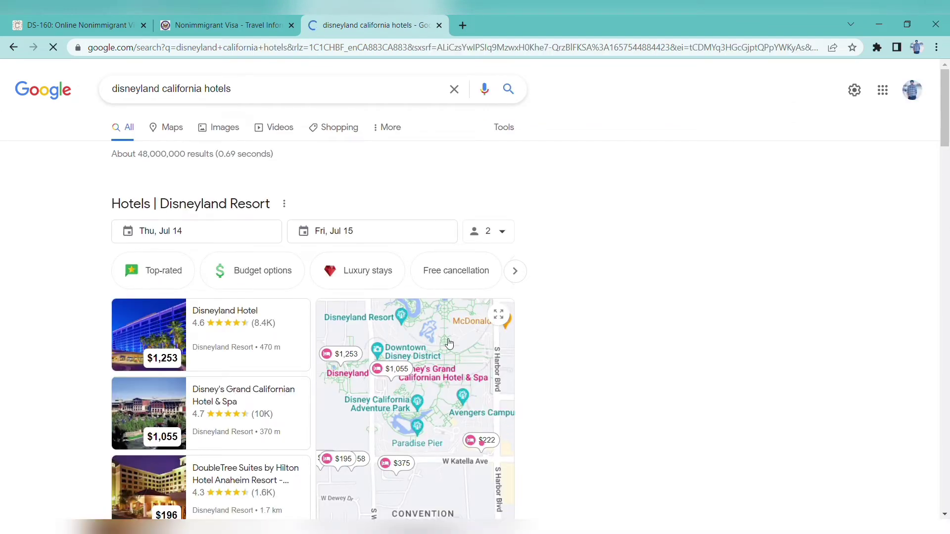
{"action": "scroll", "coordinate": [930, 192], "scroll_direction": "down", "scroll_amount": 8}
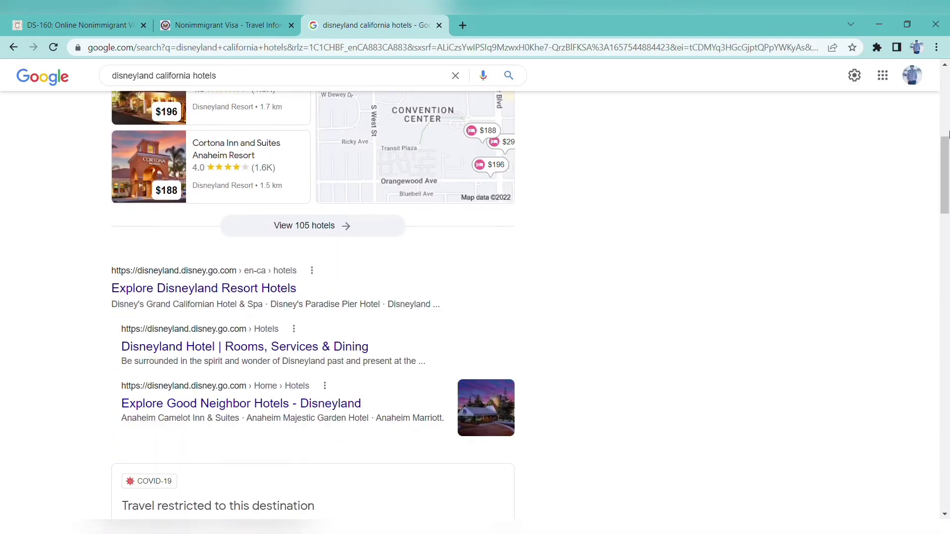
{"action": "scroll", "coordinate": [934, 208], "scroll_direction": "up", "scroll_amount": 6}
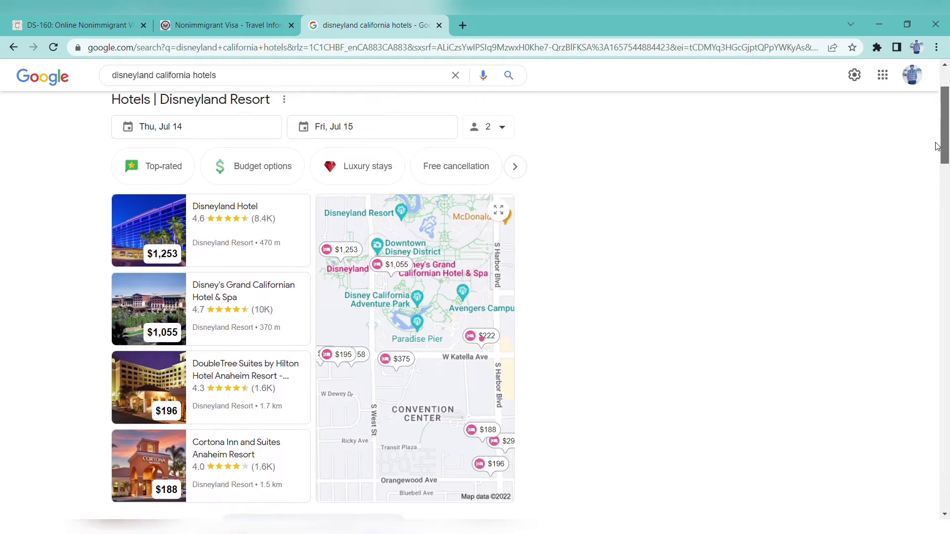
{"action": "left_click", "coordinate": [256, 391]}
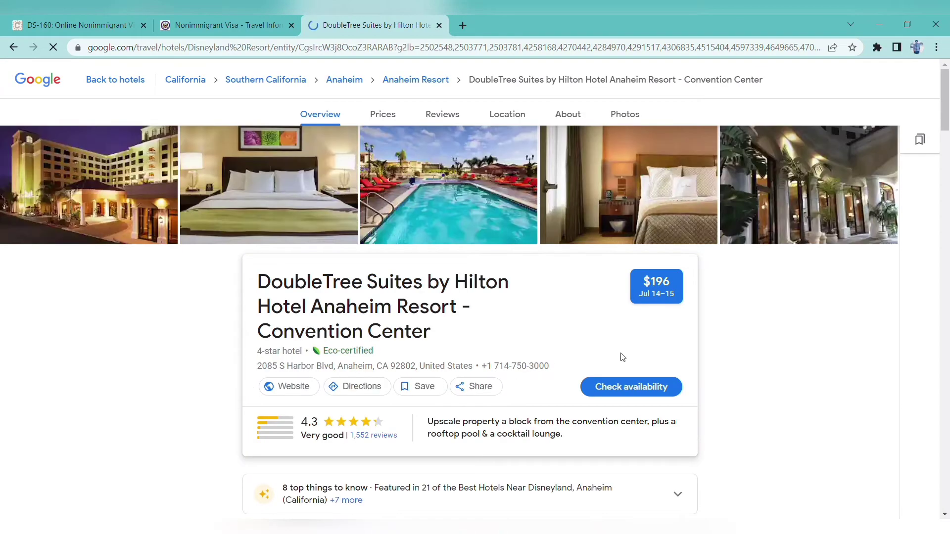
Copy the DoubleTree hotel's street address into address line 1 of the U.S. stay address
{"action": "scroll", "coordinate": [746, 184], "scroll_direction": "down", "scroll_amount": 1}
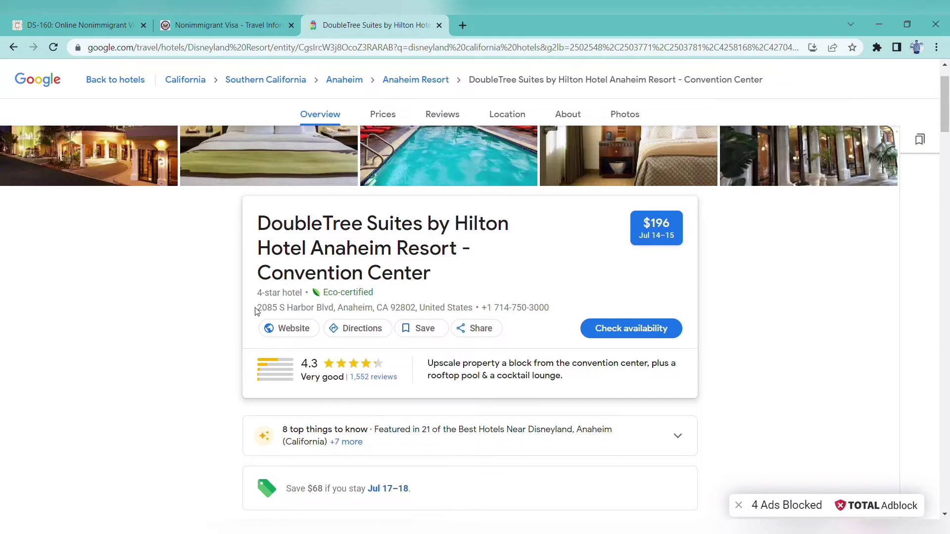
{"action": "left_click_drag", "start_coordinate": [256, 308], "coordinate": [338, 315]}
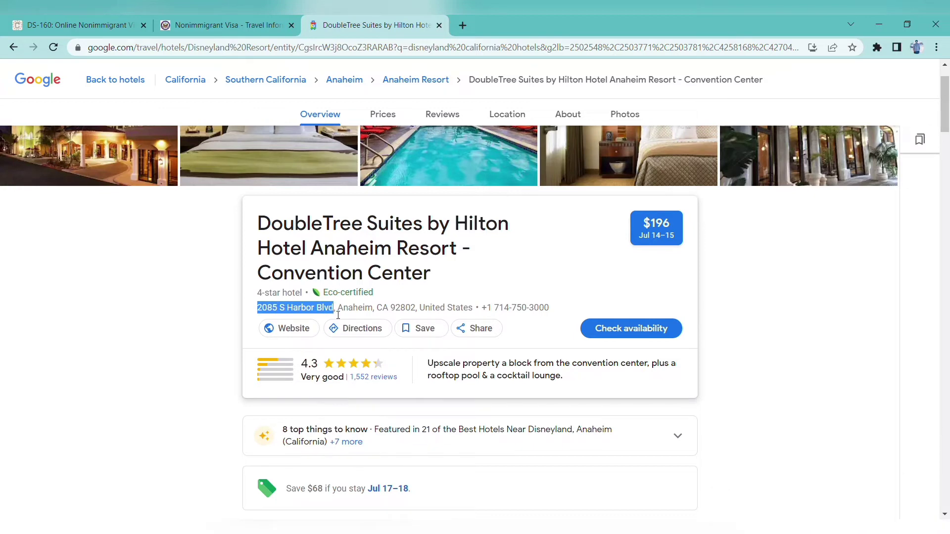
{"action": "left_click", "coordinate": [249, 18]}
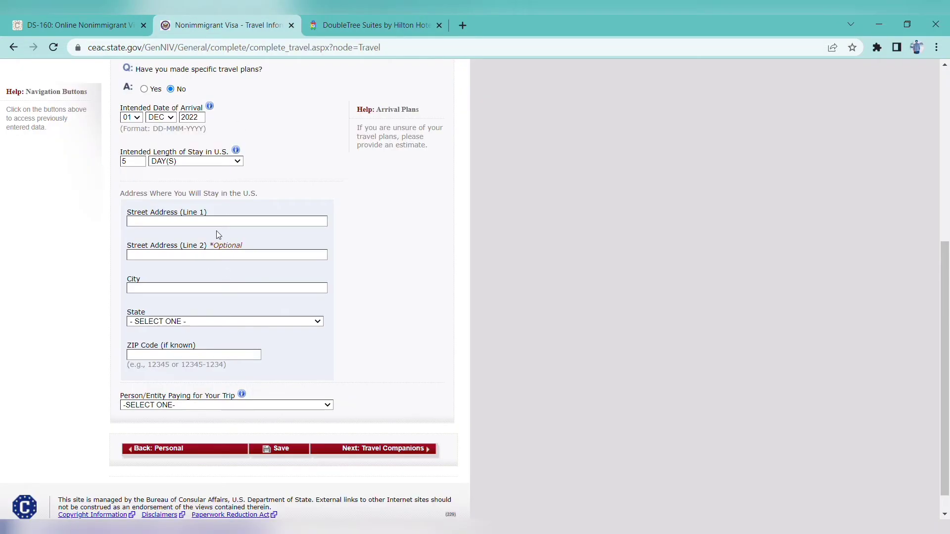
{"action": "type", "text": "2085 S HARBOR BLVD"}
Fill the city with ANAHEIM from the hotel page and set the state to CALIFORNIA
{"action": "left_click", "coordinate": [385, 19]}
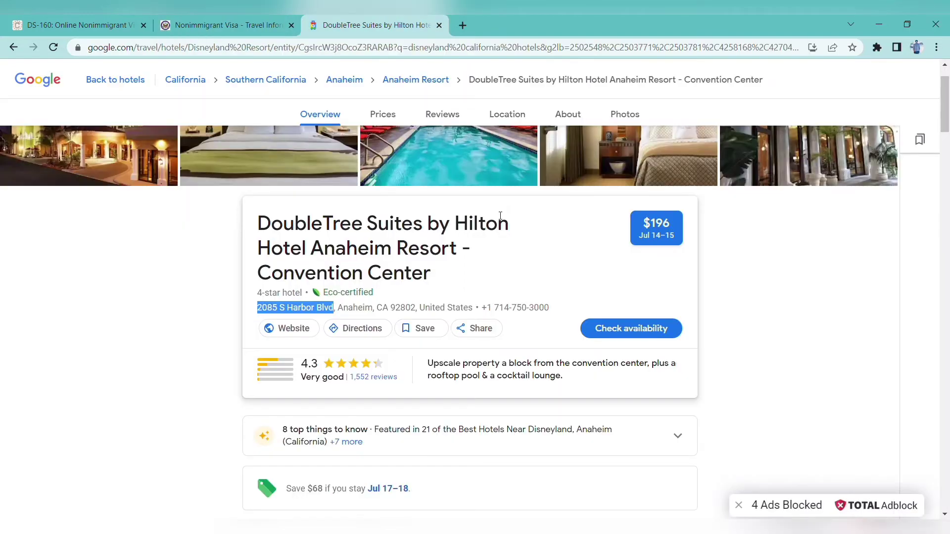
{"action": "left_click_drag", "start_coordinate": [374, 311], "coordinate": [344, 314]}
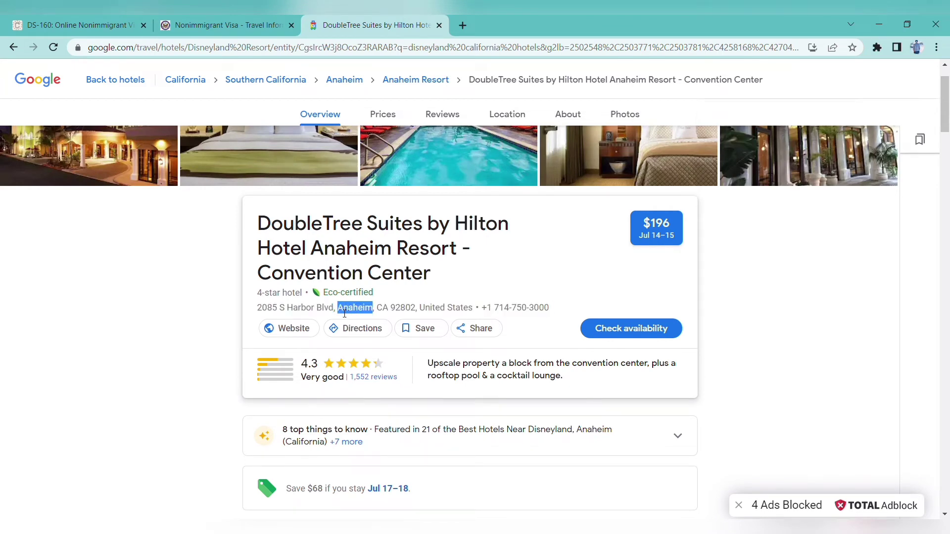
{"action": "left_click", "coordinate": [251, 16]}
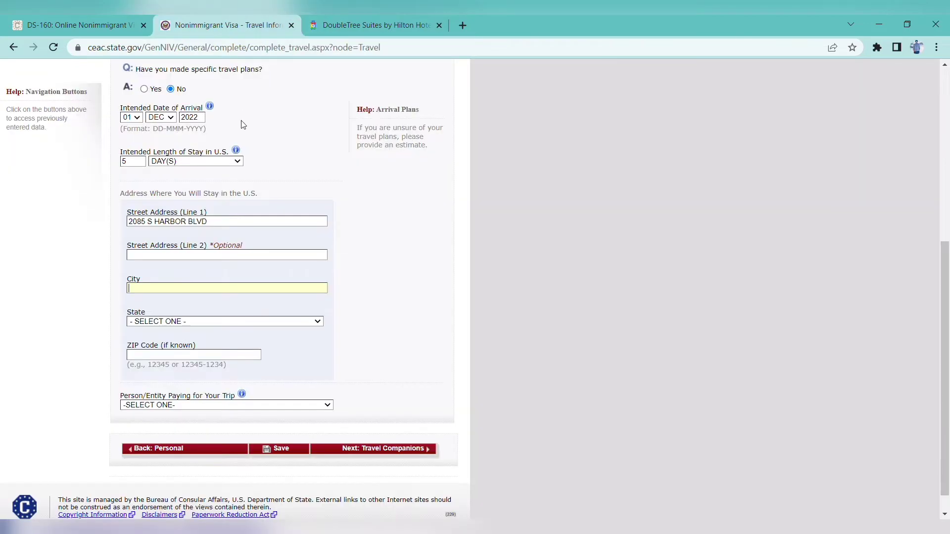
{"action": "type", "text": "ANAHEIM"}
{"action": "key", "text": "Tab"}
{"action": "key", "text": "c"}
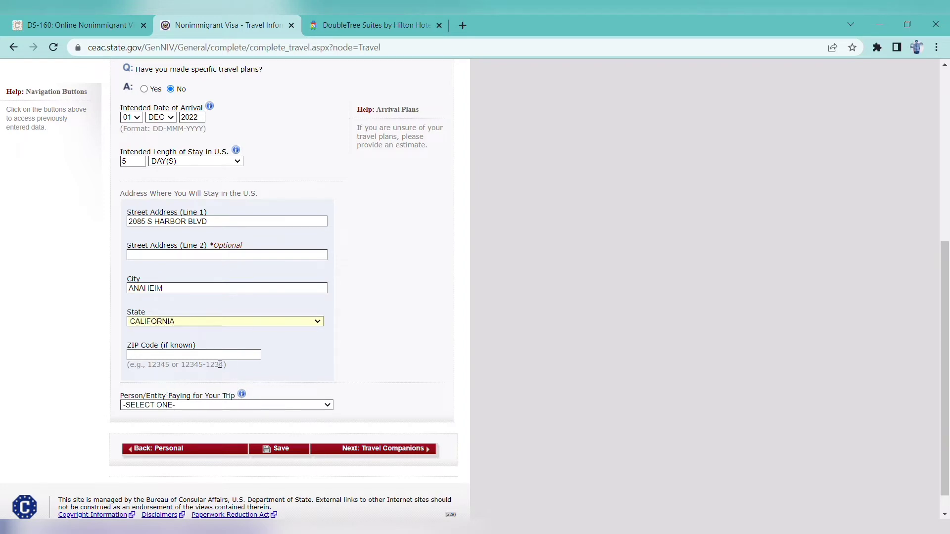
Paste the hotel's ZIP code 92802 into the ZIP Code field
{"action": "left_click", "coordinate": [361, 20]}
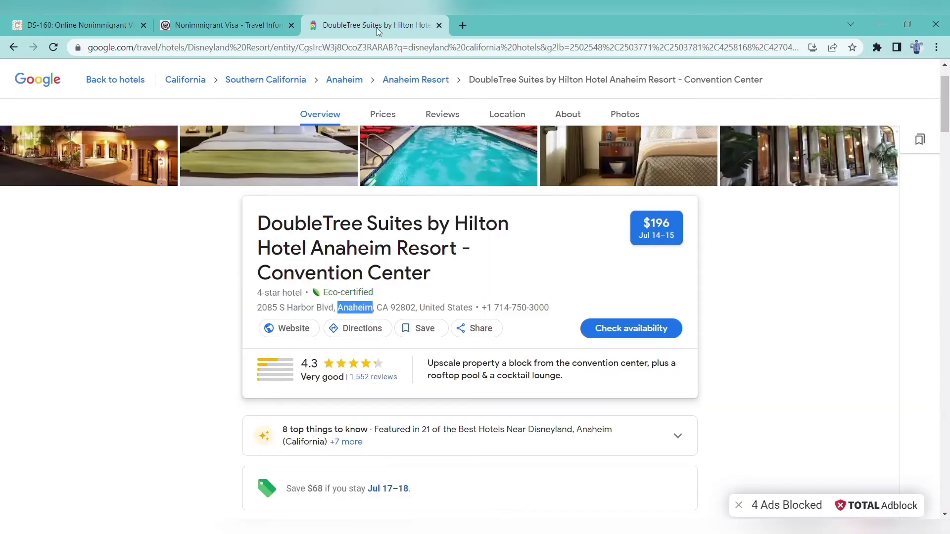
{"action": "left_click_drag", "start_coordinate": [416, 309], "coordinate": [398, 310]}
{"action": "key", "text": "ctrl+c"}
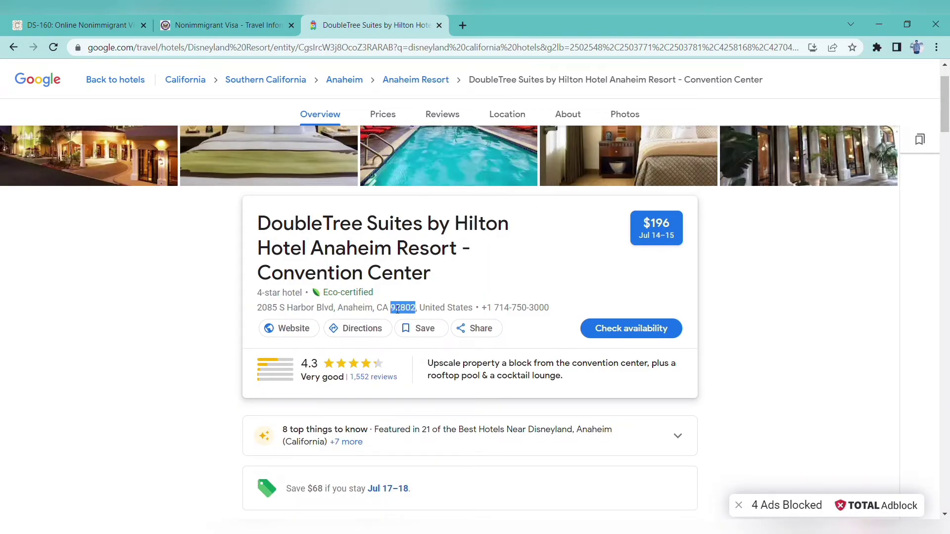
{"action": "left_click", "coordinate": [257, 23]}
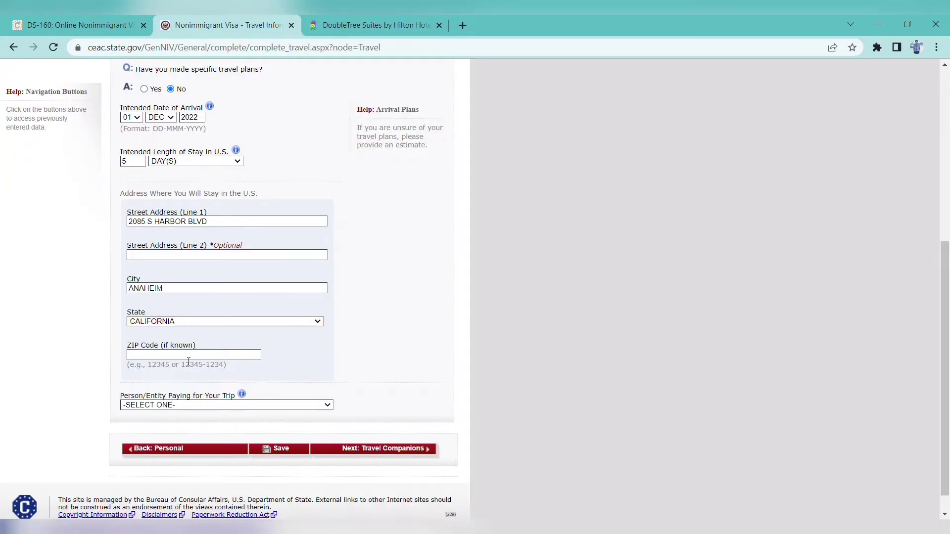
{"action": "key", "text": "ctrl+v"}
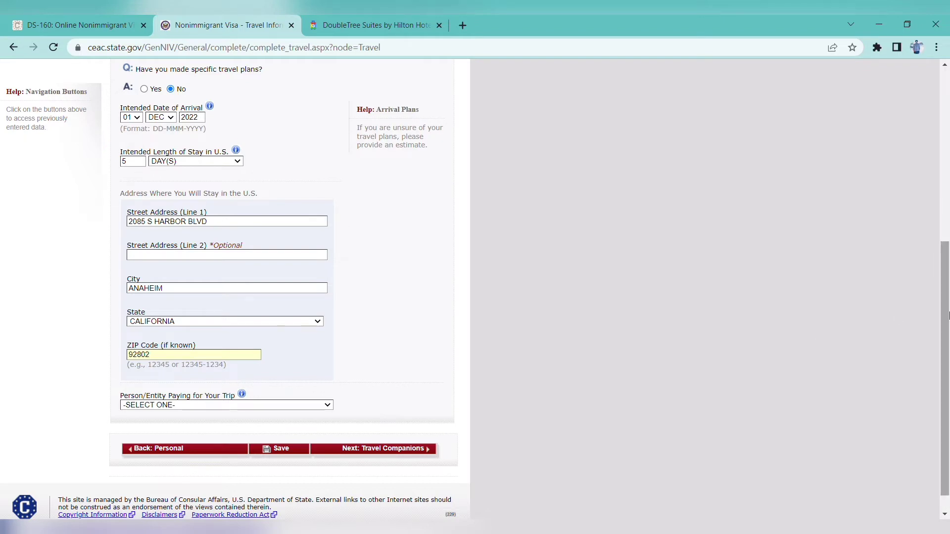
{"action": "scroll", "coordinate": [947, 316], "scroll_direction": "down", "scroll_amount": 1}
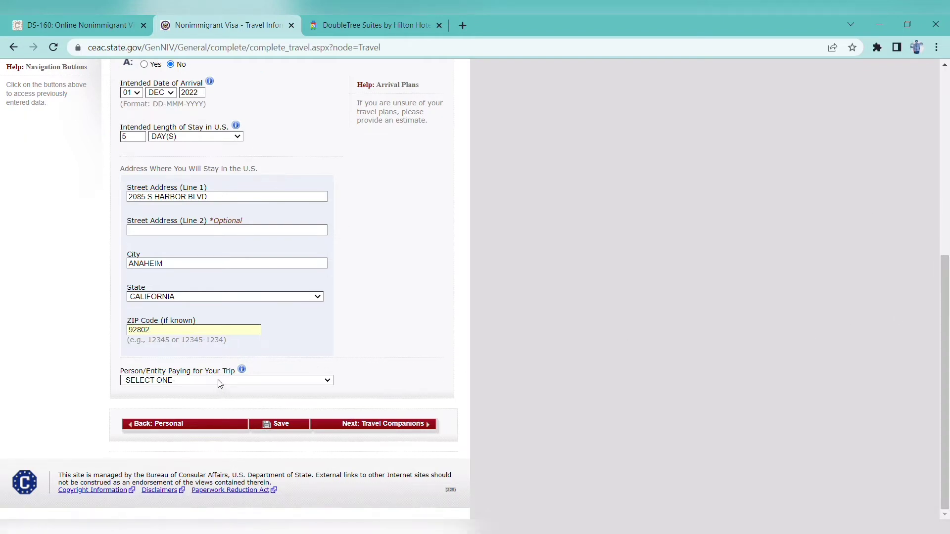
Set SELF as the person paying for the trip, save, and continue the application
{"action": "left_click", "coordinate": [200, 398]}
{"action": "left_click", "coordinate": [282, 424]}
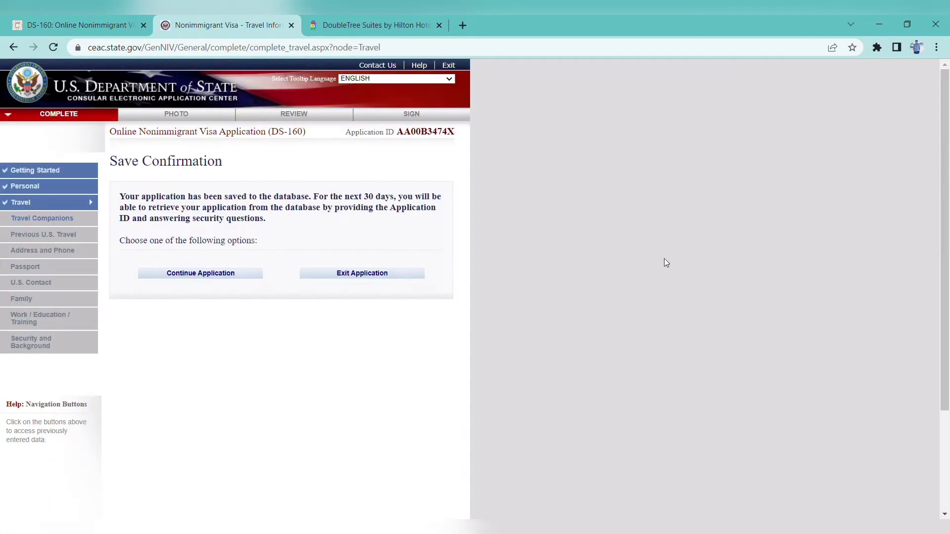
{"action": "left_click", "coordinate": [208, 280]}
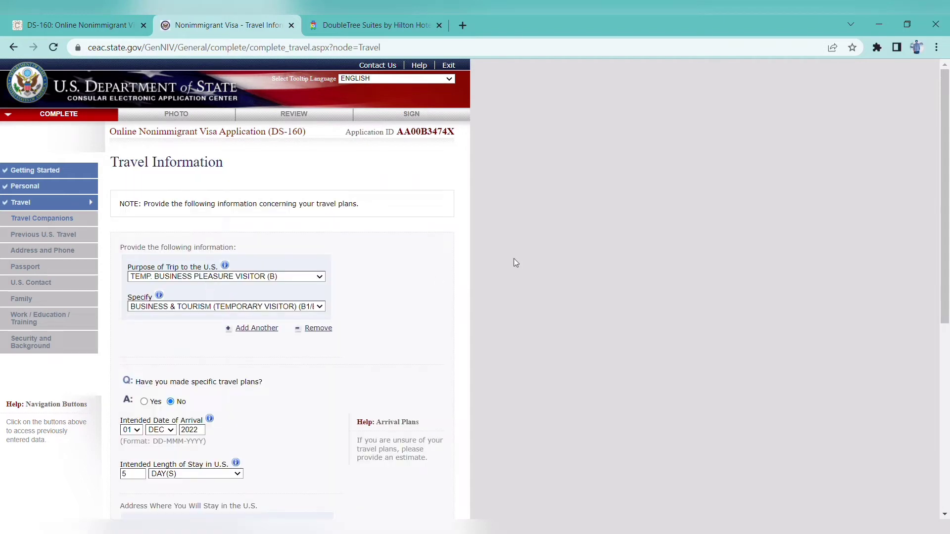
{"action": "left_click_drag", "start_coordinate": [946, 173], "coordinate": [946, 358]}
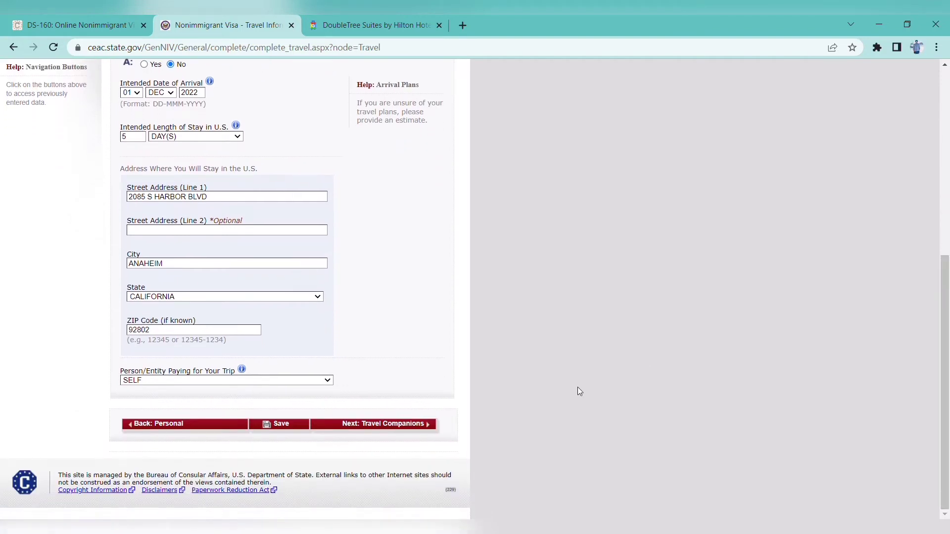
Answer No on Travel Companions, save, and move on to Previous U.S. Travel
{"action": "left_click", "coordinate": [416, 427]}
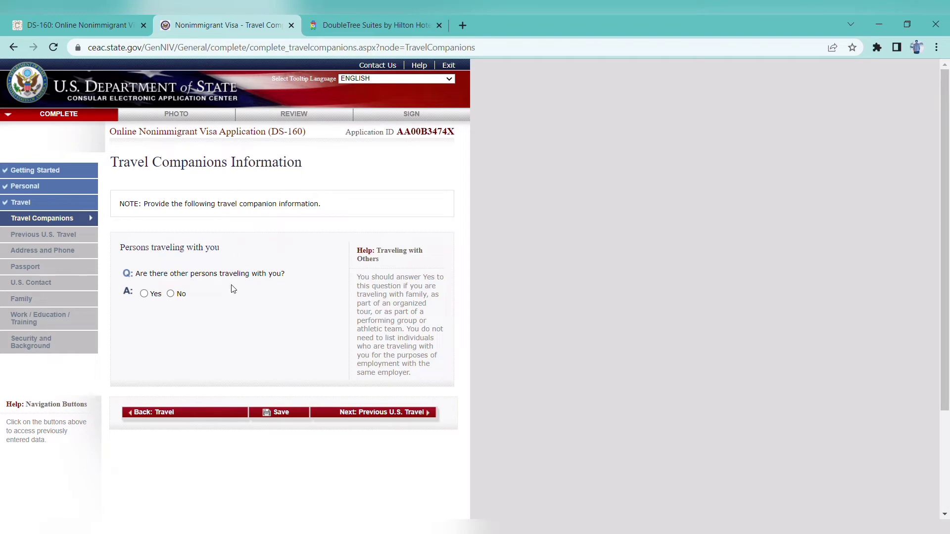
{"action": "left_click", "coordinate": [170, 294]}
{"action": "left_click", "coordinate": [291, 418]}
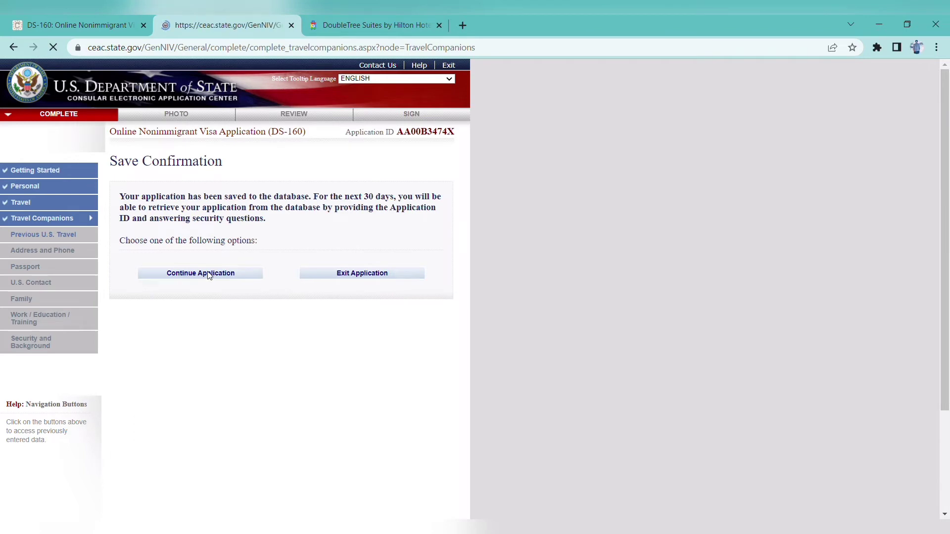
{"action": "left_click", "coordinate": [209, 275]}
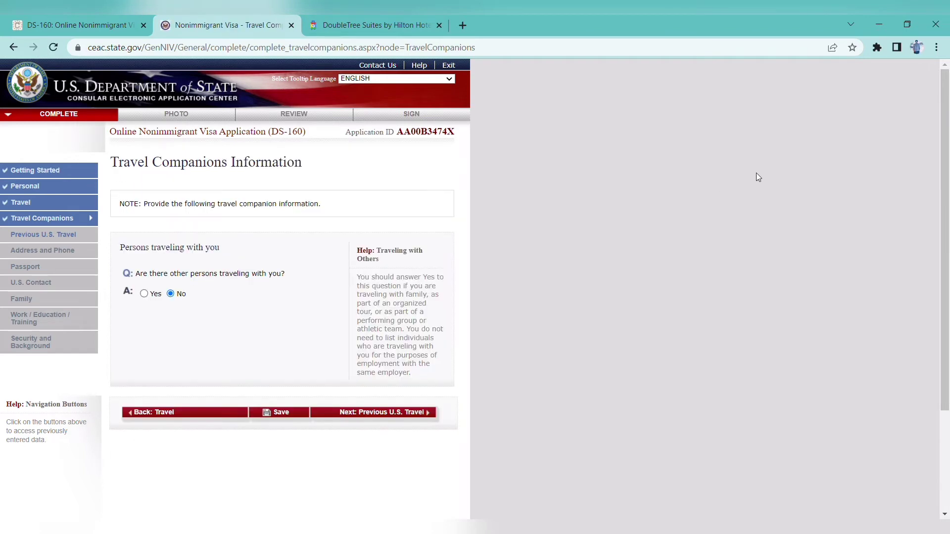
{"action": "left_click", "coordinate": [410, 416]}
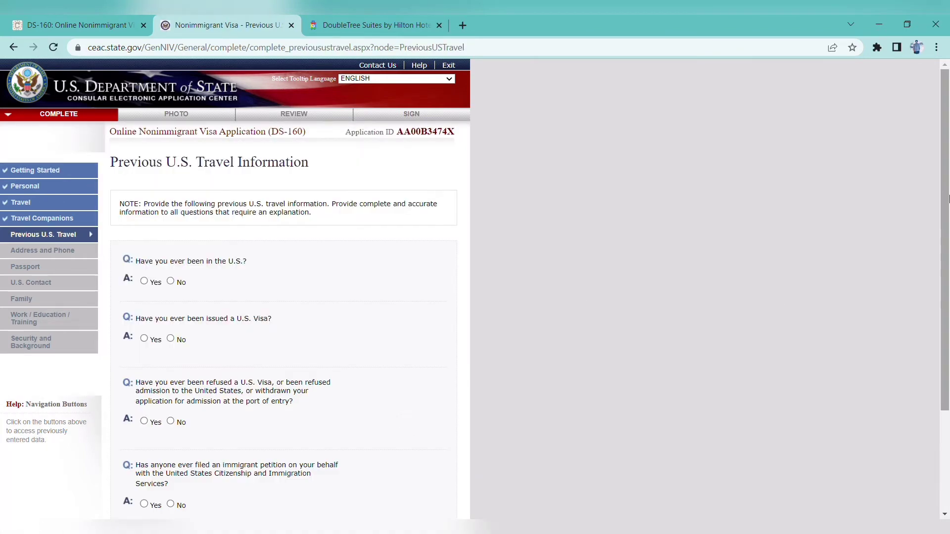
Answer No to prior U.S. visits, U.S. visas, visa refusals and immigrant petitions
{"action": "scroll", "coordinate": [935, 255], "scroll_direction": "down", "scroll_amount": 2}
{"action": "left_click", "coordinate": [170, 207]}
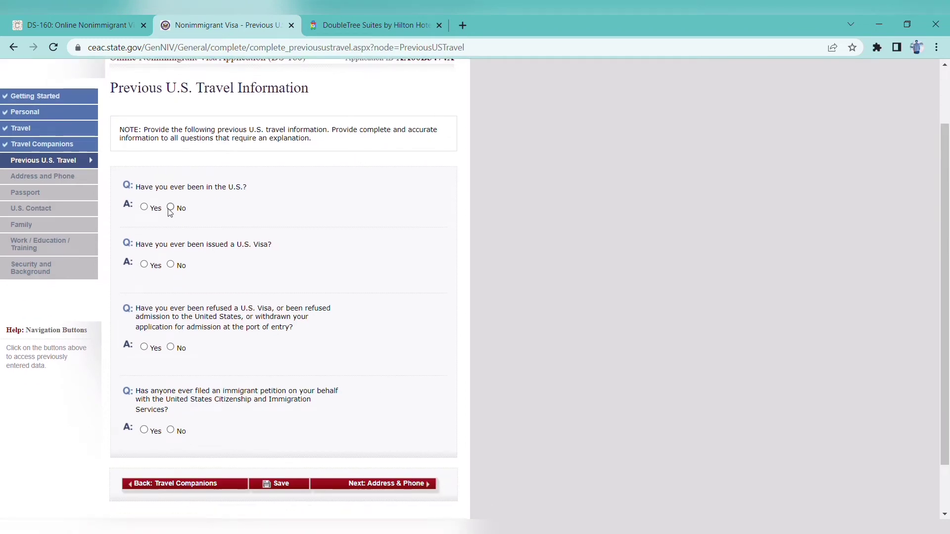
{"action": "scroll", "coordinate": [170, 207], "scroll_direction": "up", "scroll_amount": 2}
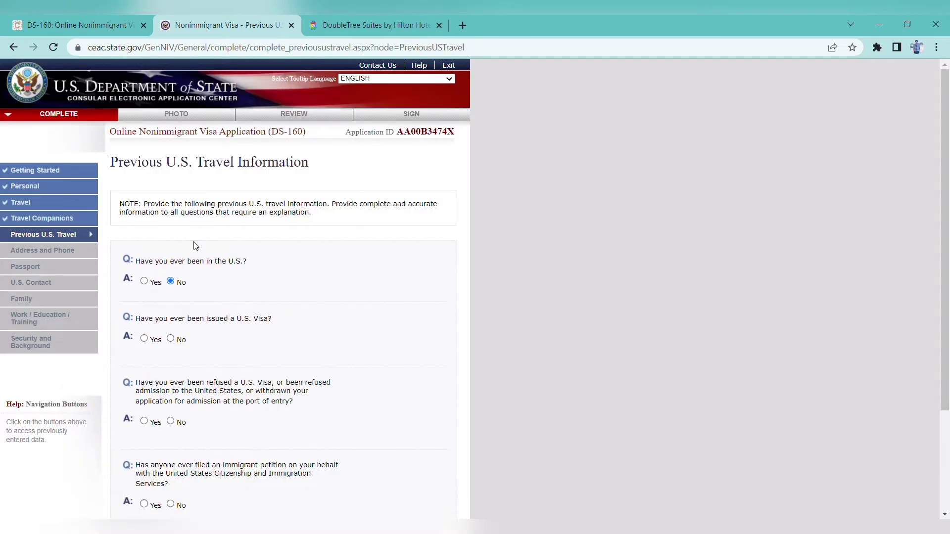
{"action": "left_click", "coordinate": [171, 340]}
{"action": "scroll", "coordinate": [926, 256], "scroll_direction": "down", "scroll_amount": 2}
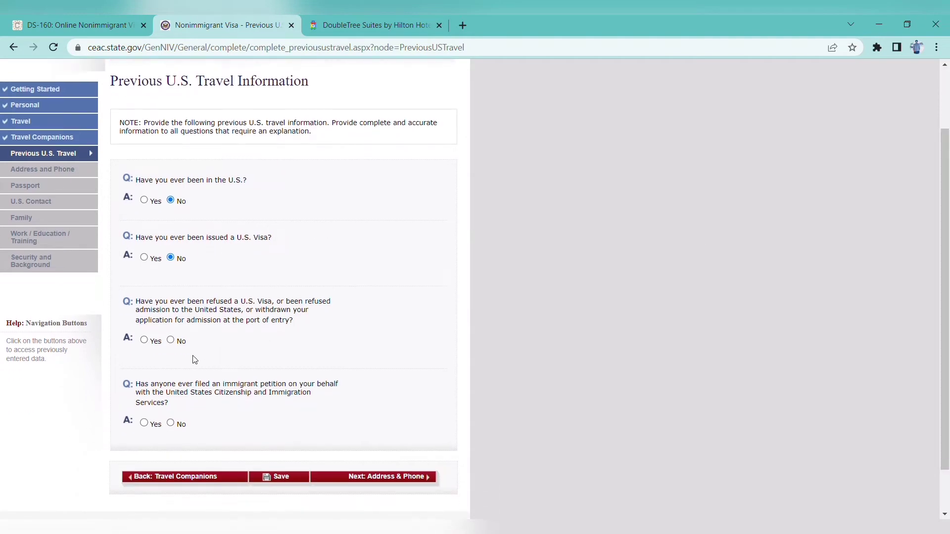
{"action": "left_click", "coordinate": [170, 340]}
{"action": "scroll", "coordinate": [206, 369], "scroll_direction": "up", "scroll_amount": 2}
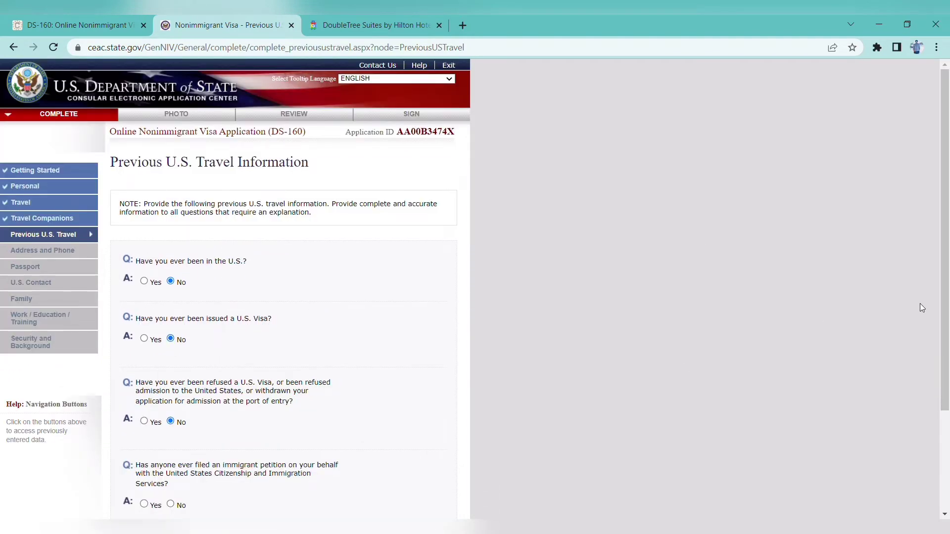
{"action": "scroll", "coordinate": [922, 308], "scroll_direction": "down", "scroll_amount": 3}
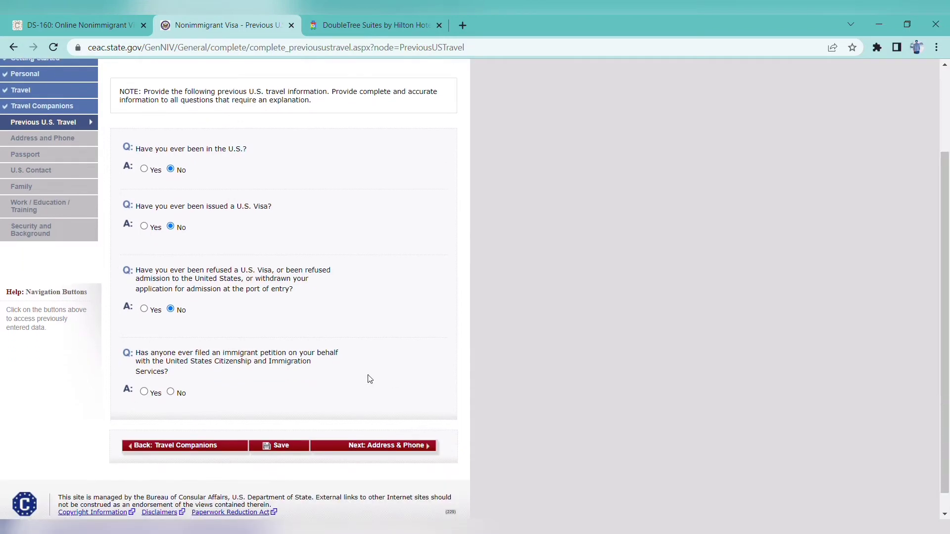
{"action": "left_click", "coordinate": [171, 393]}
{"action": "scroll", "coordinate": [258, 437], "scroll_direction": "up", "scroll_amount": 3}
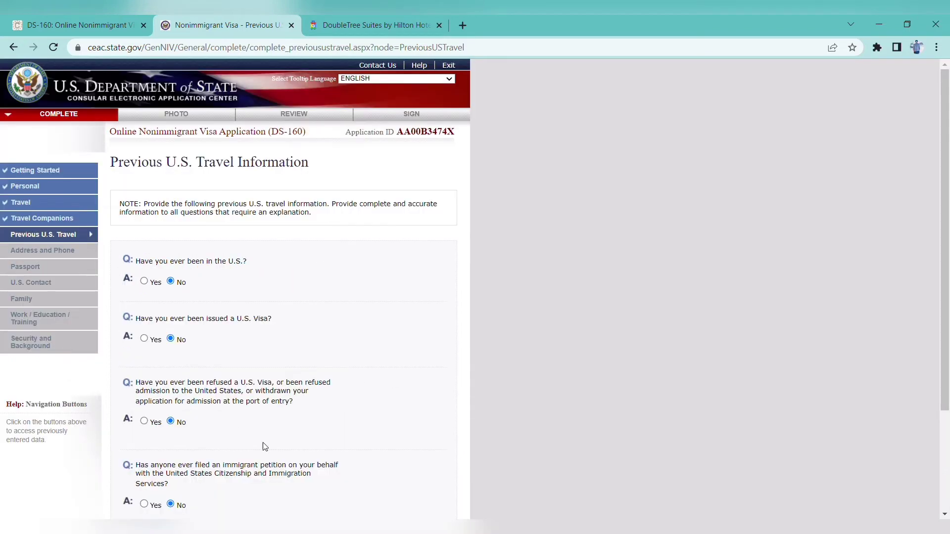
{"action": "scroll", "coordinate": [832, 304], "scroll_direction": "down", "scroll_amount": 3}
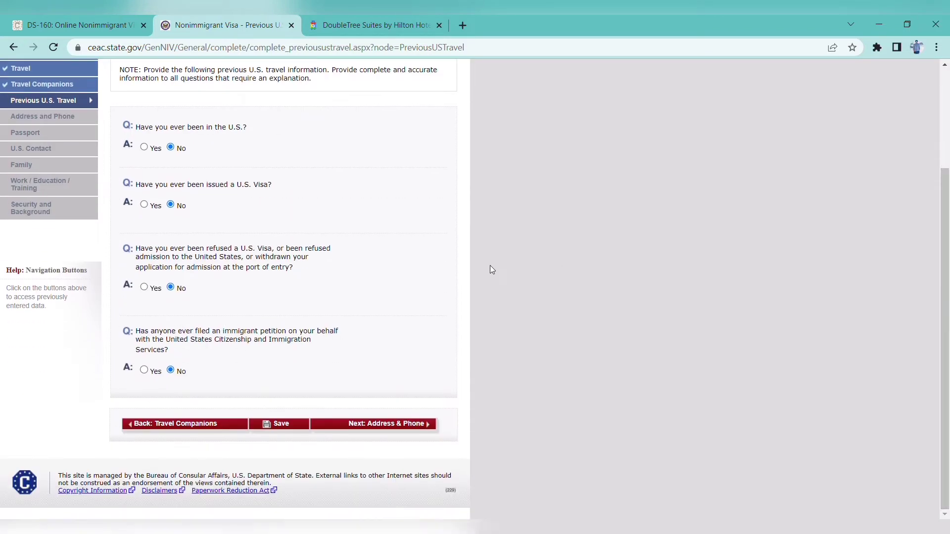
Save the previous travel answers and advance to the Address and Phone page
{"action": "left_click", "coordinate": [275, 426]}
{"action": "left_click", "coordinate": [191, 281]}
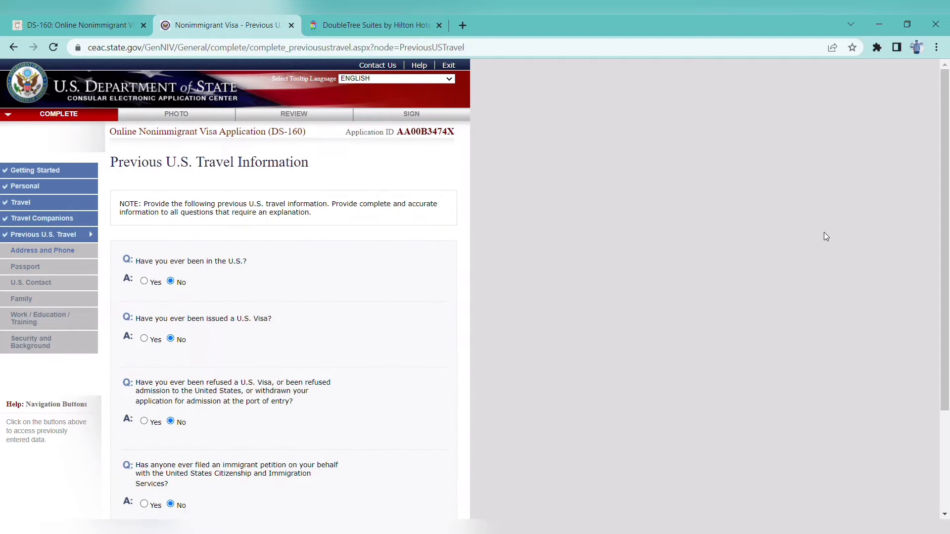
{"action": "scroll", "coordinate": [939, 389], "scroll_direction": "down", "scroll_amount": 3}
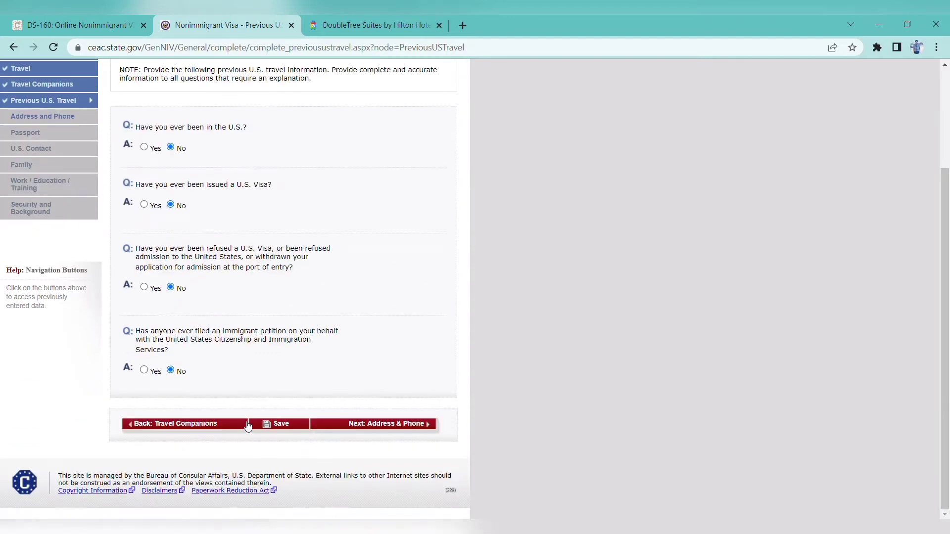
{"action": "left_click", "coordinate": [376, 425]}
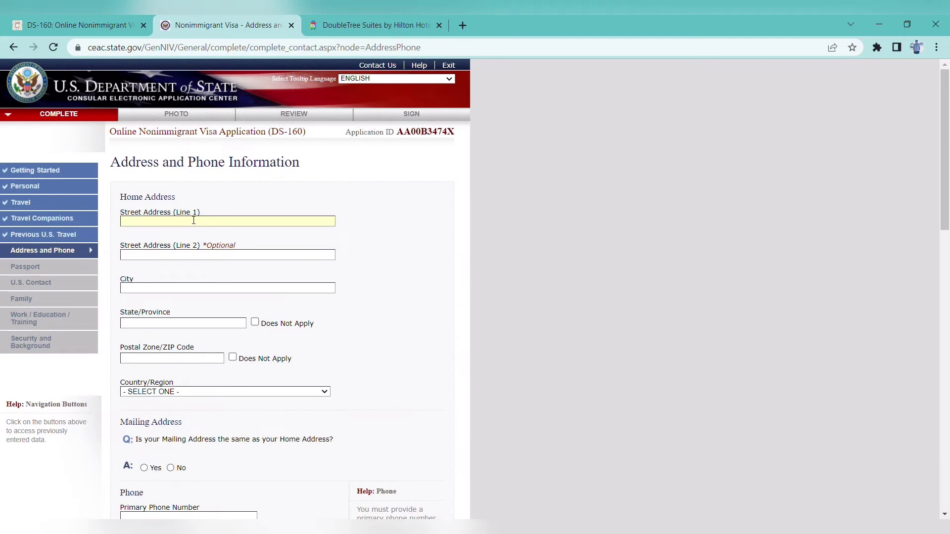
Place the cursor in Street Address (Line 1) to begin the home address
{"action": "scroll", "coordinate": [940, 220], "scroll_direction": "down", "scroll_amount": 2}
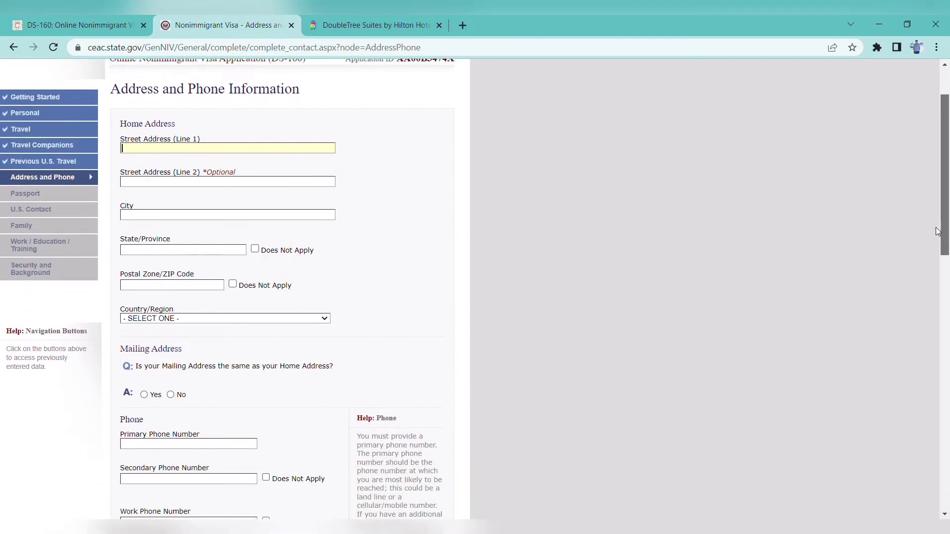
{"action": "scroll", "coordinate": [937, 222], "scroll_direction": "up", "scroll_amount": 1}
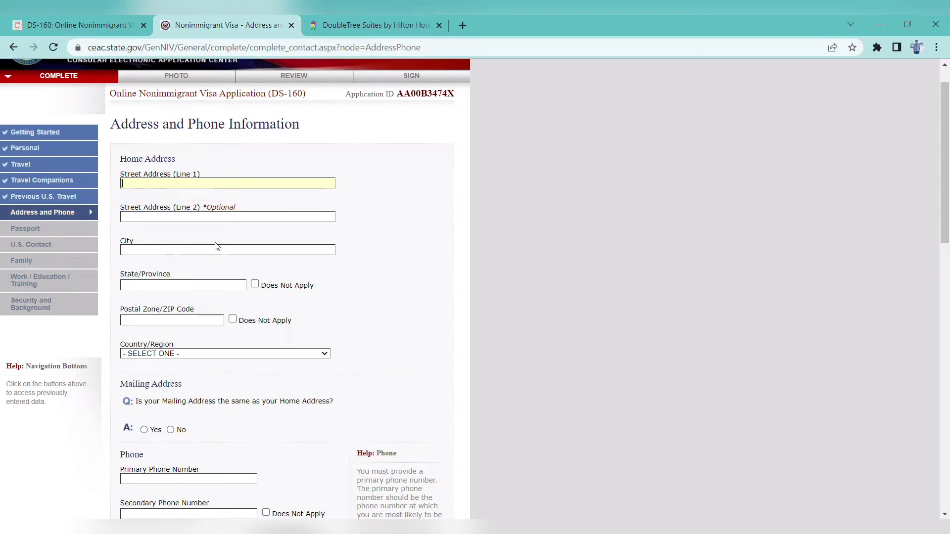
{"action": "left_click", "coordinate": [173, 257]}
{"action": "scroll", "coordinate": [638, 233], "scroll_direction": "down", "scroll_amount": 2}
{"action": "scroll", "coordinate": [613, 188], "scroll_direction": "up", "scroll_amount": 2}
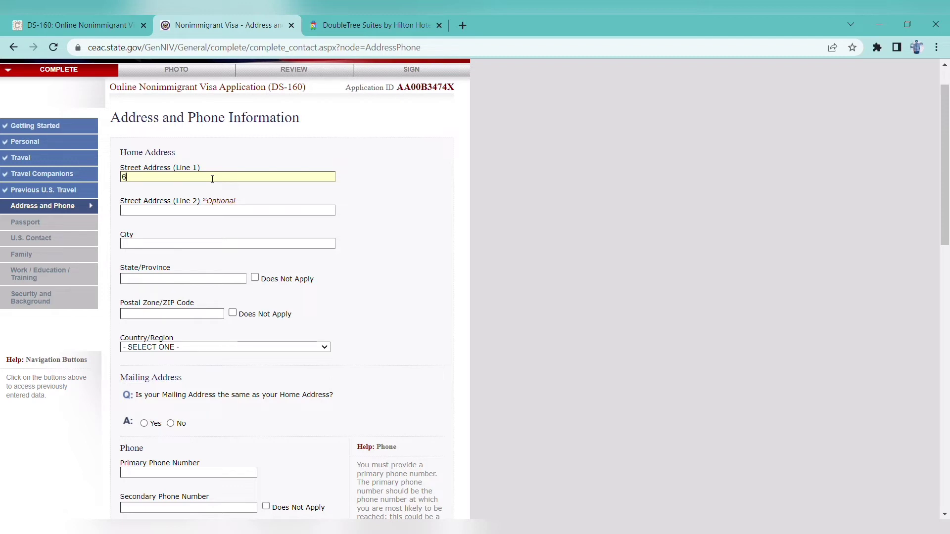
Enter the street address and review the phone, email and social media entries
{"action": "type", "text": "1"}
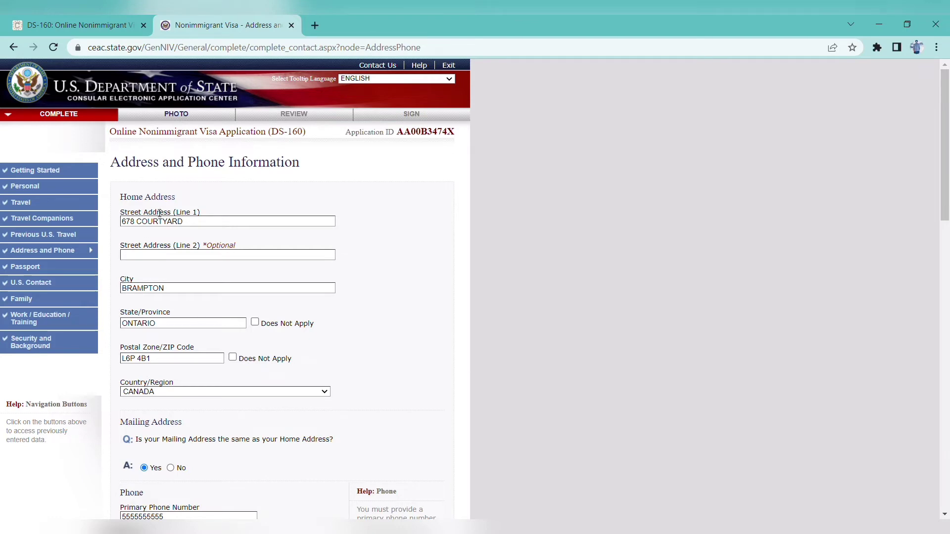
{"action": "key", "text": "ctrl+a"}
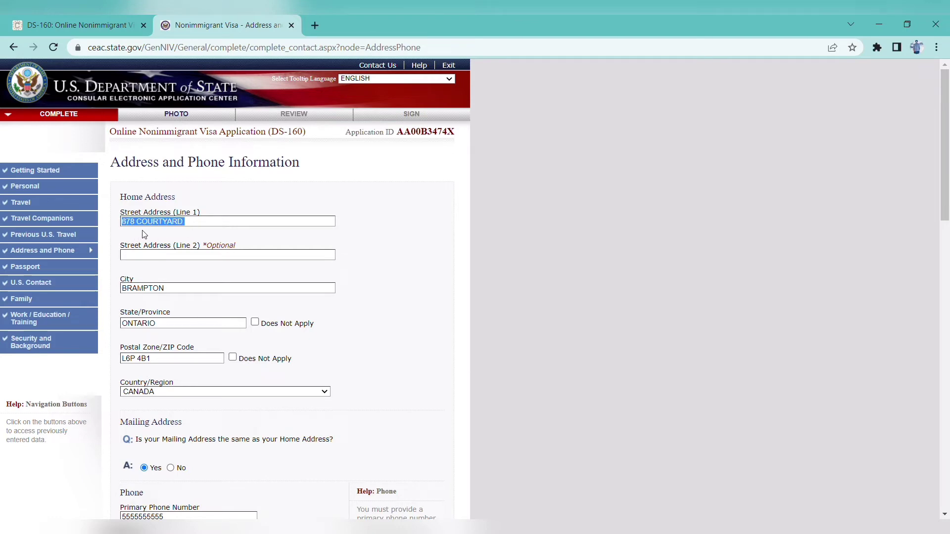
{"action": "left_click", "coordinate": [353, 231]}
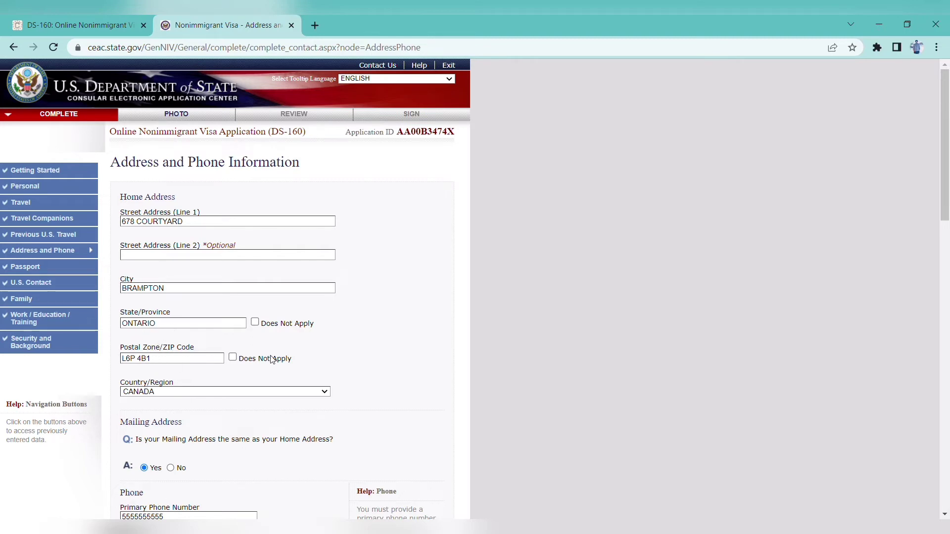
{"action": "left_click_drag", "start_coordinate": [945, 143], "coordinate": [945, 176]}
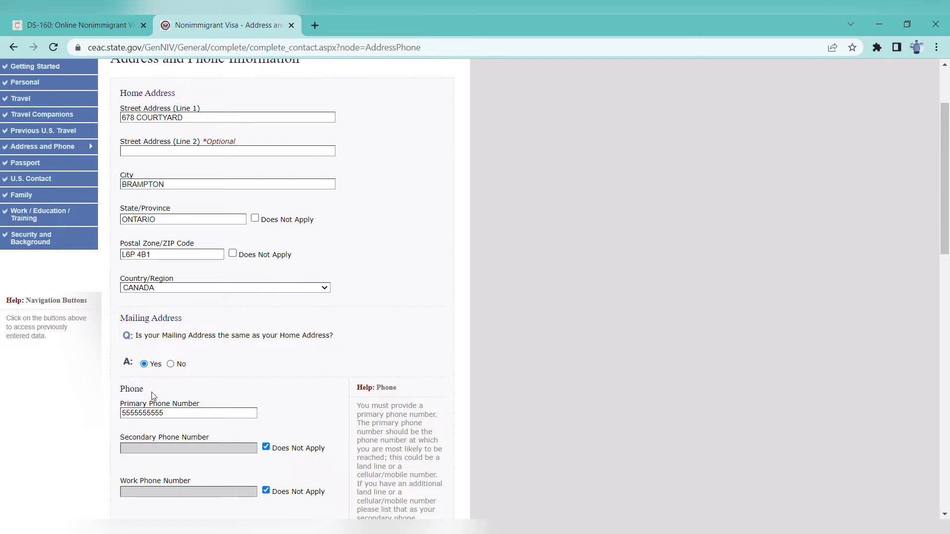
{"action": "left_click_drag", "start_coordinate": [945, 207], "coordinate": [947, 288]}
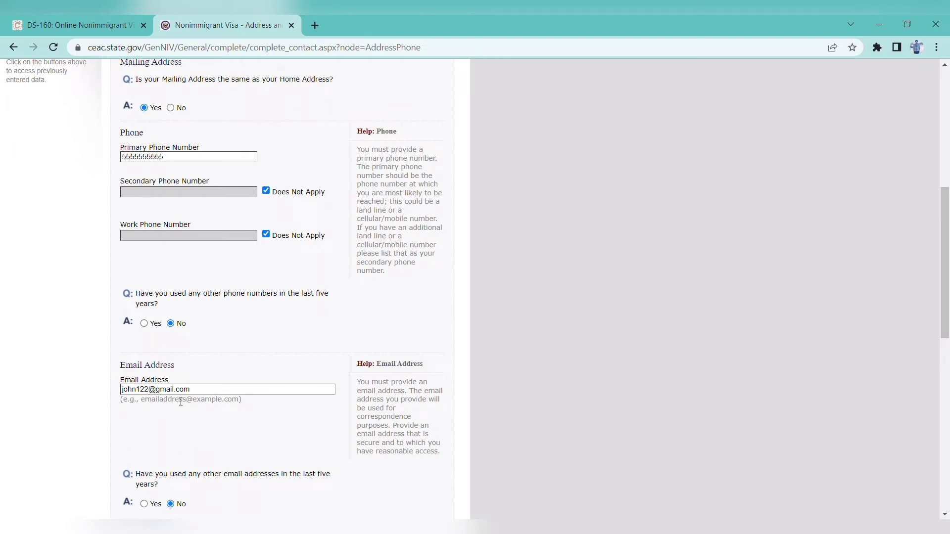
{"action": "left_click_drag", "start_coordinate": [948, 256], "coordinate": [948, 312]}
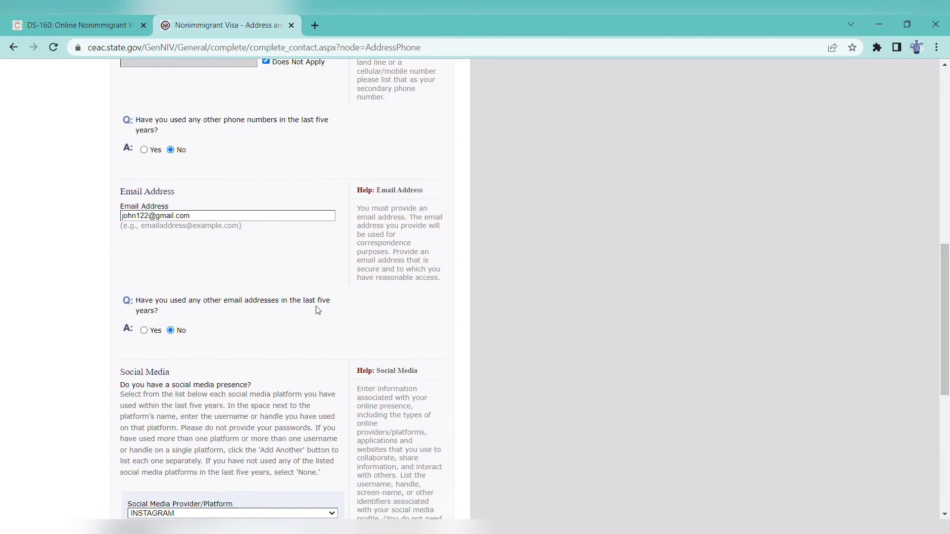
{"action": "left_click_drag", "start_coordinate": [947, 304], "coordinate": [947, 369]}
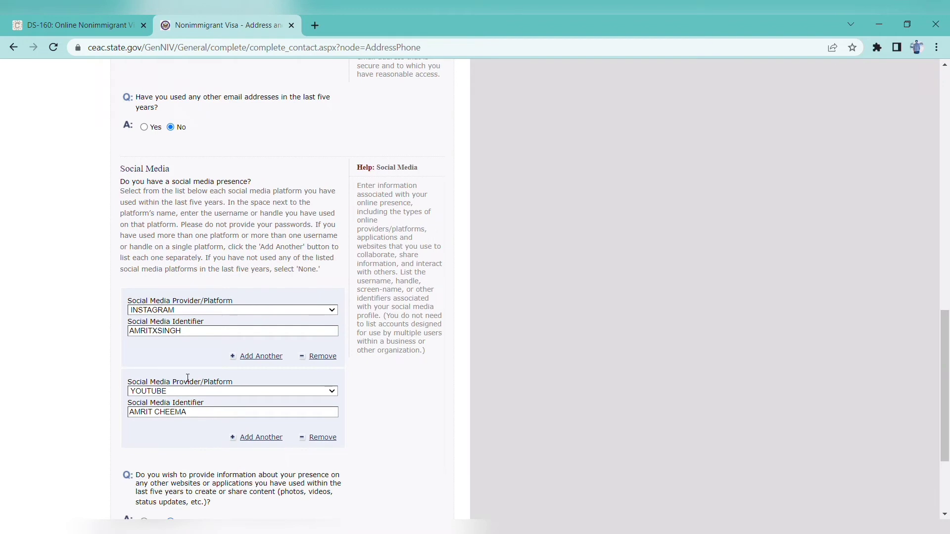
{"action": "left_click_drag", "start_coordinate": [948, 380], "coordinate": [947, 418]}
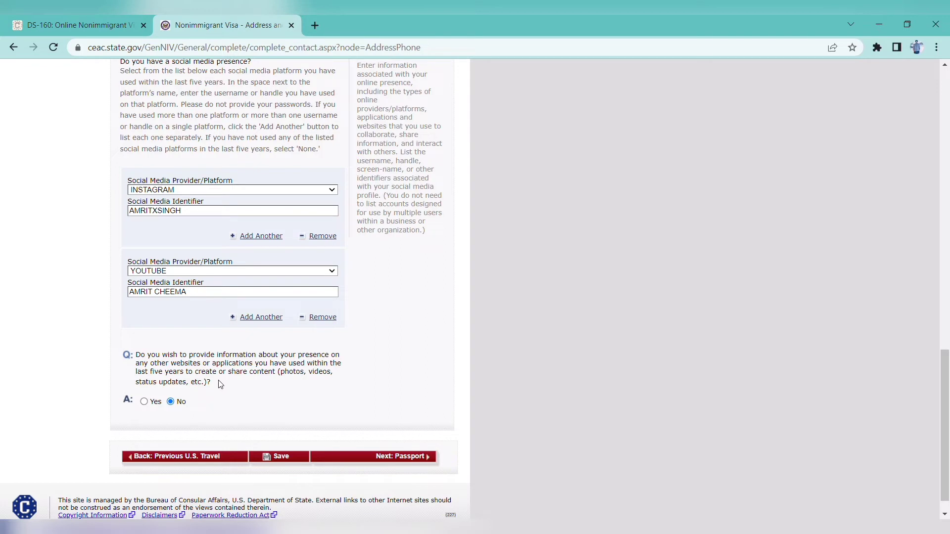
Save the Address and Phone page and proceed to Passport Information
{"action": "left_click", "coordinate": [286, 460]}
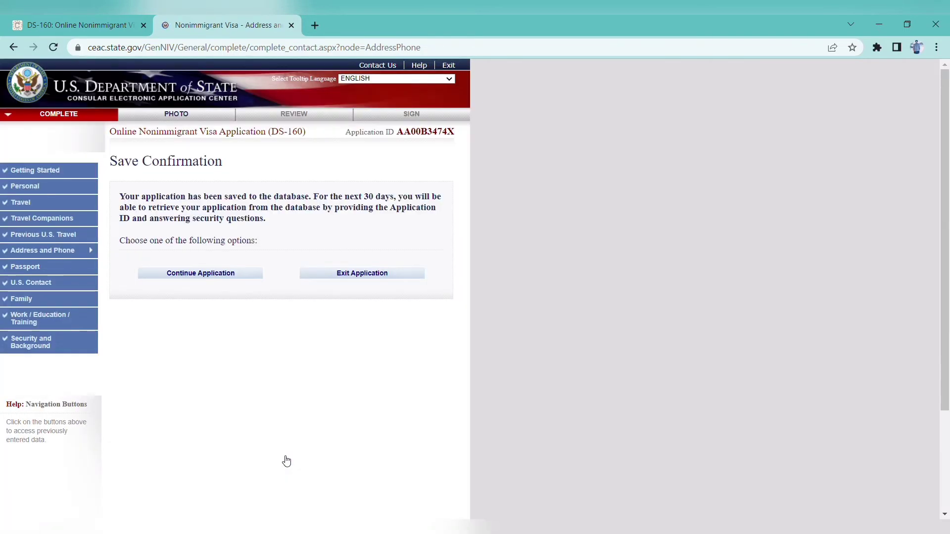
{"action": "left_click", "coordinate": [210, 276]}
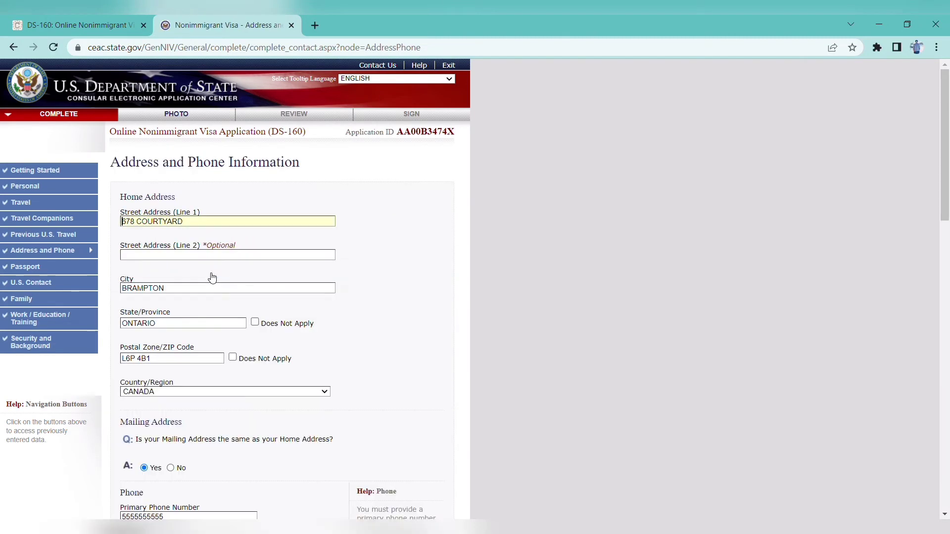
{"action": "left_click_drag", "start_coordinate": [947, 191], "coordinate": [947, 476]}
{"action": "left_click", "coordinate": [409, 445]}
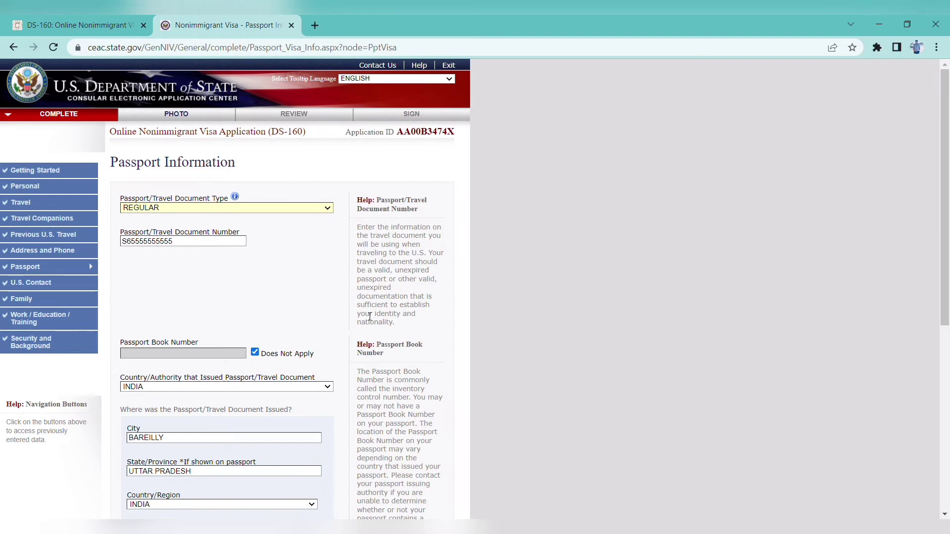
Set the passport issuing Country/Authority to INDIA and review the remaining passport fields
{"action": "left_click_drag", "start_coordinate": [946, 216], "coordinate": [947, 273]}
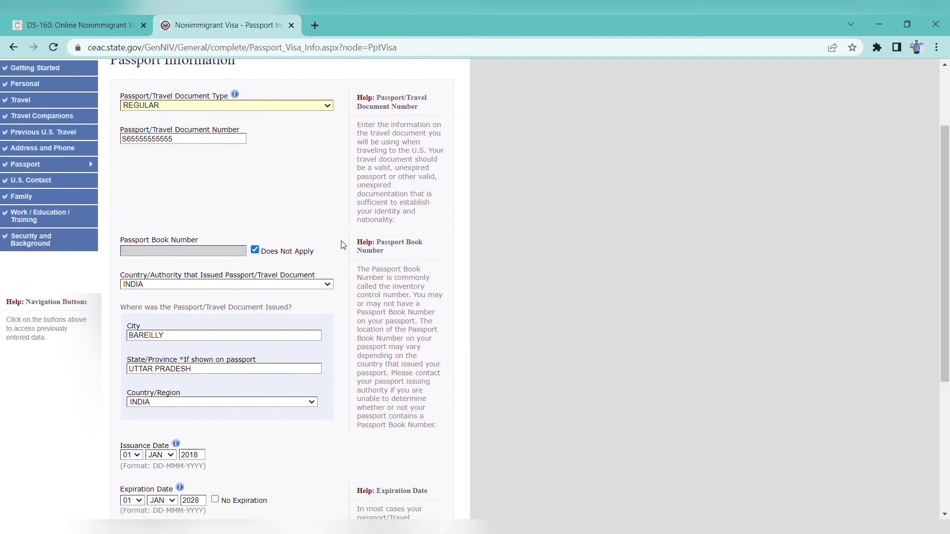
{"action": "left_click", "coordinate": [286, 285]}
{"action": "key", "text": "Down"}
{"action": "key", "text": "Up"}
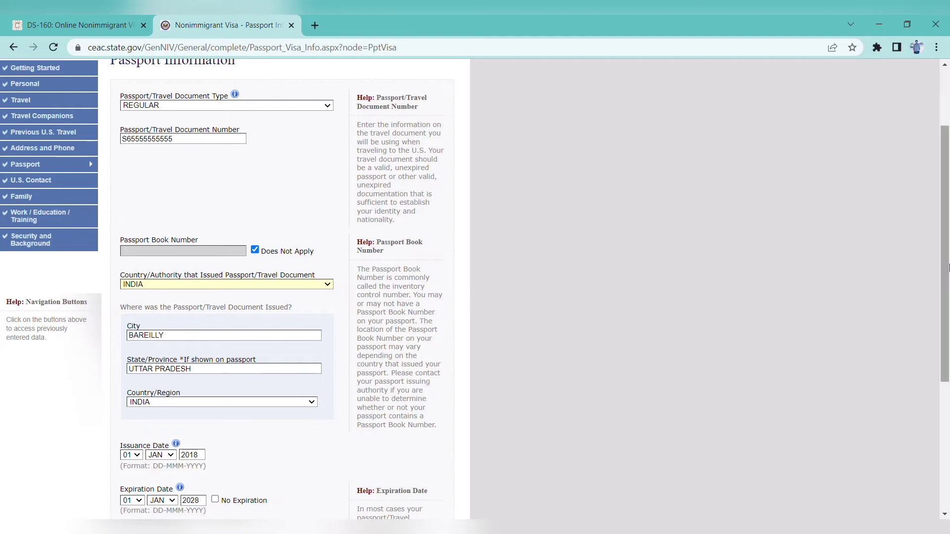
{"action": "scroll", "coordinate": [245, 317], "scroll_direction": "down", "scroll_amount": 1}
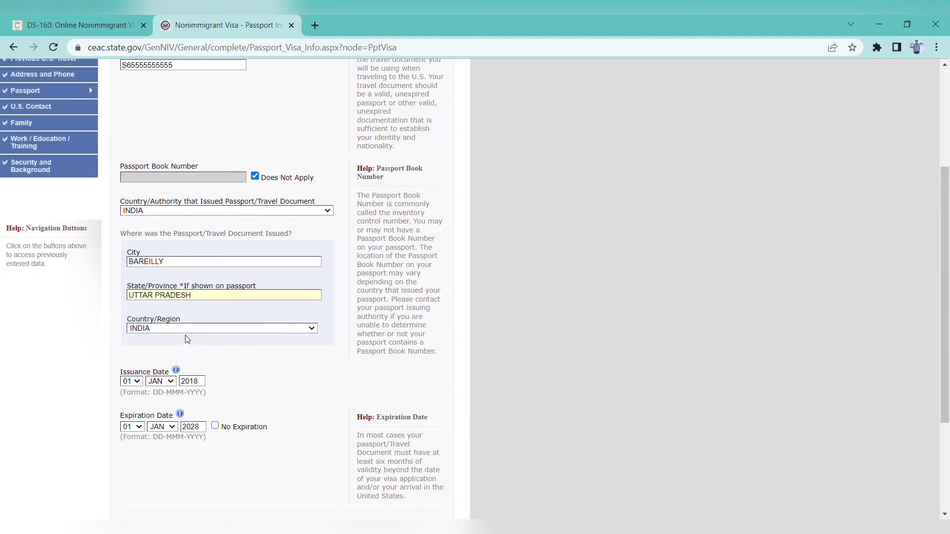
{"action": "left_click", "coordinate": [365, 372]}
{"action": "left_click_drag", "start_coordinate": [947, 260], "coordinate": [940, 340]}
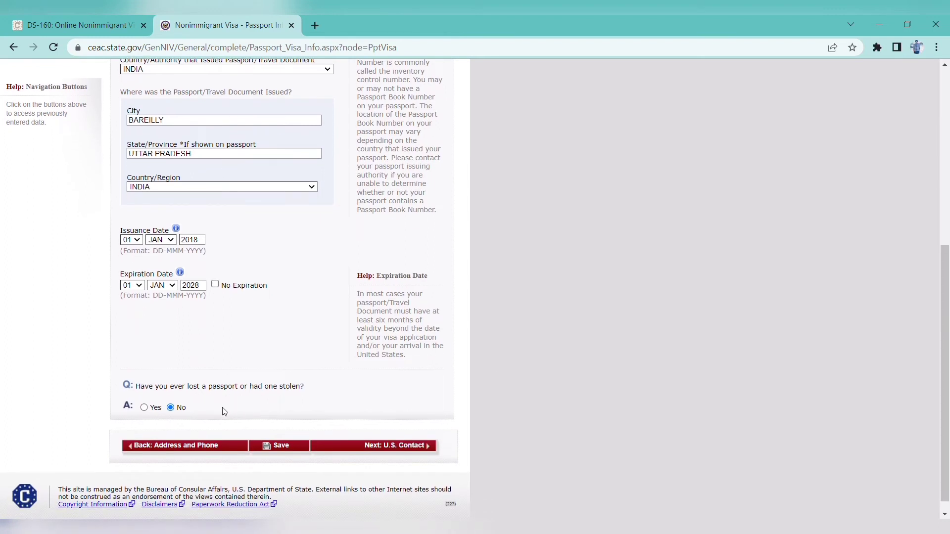
Save the passport information and advance to U.S. Point of Contact
{"action": "left_click", "coordinate": [281, 446]}
{"action": "left_click", "coordinate": [215, 275]}
{"action": "left_click_drag", "start_coordinate": [948, 242], "coordinate": [800, 441]}
{"action": "left_click", "coordinate": [386, 432]}
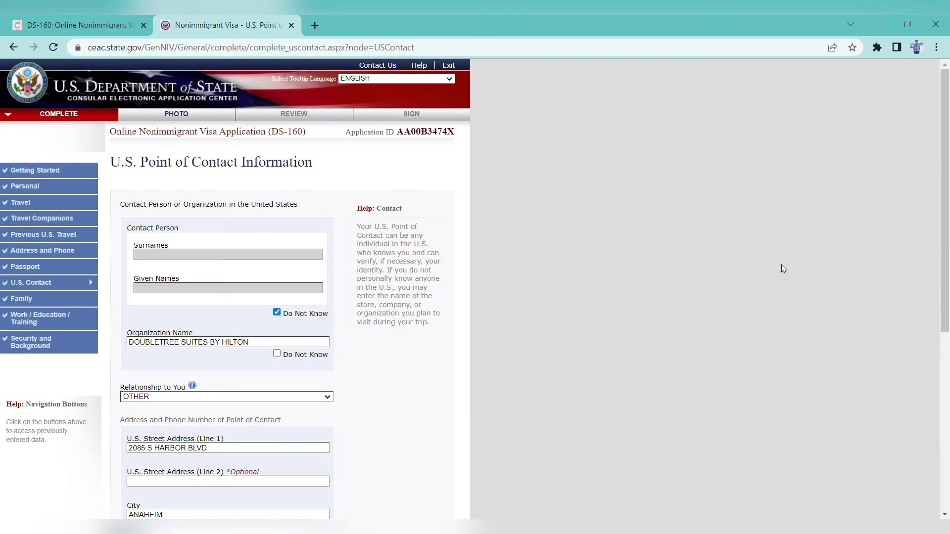
Review the DoubleTree Suites by Hilton Anaheim contact, then start a blank browser tab
{"action": "left_click_drag", "start_coordinate": [947, 232], "coordinate": [946, 295]}
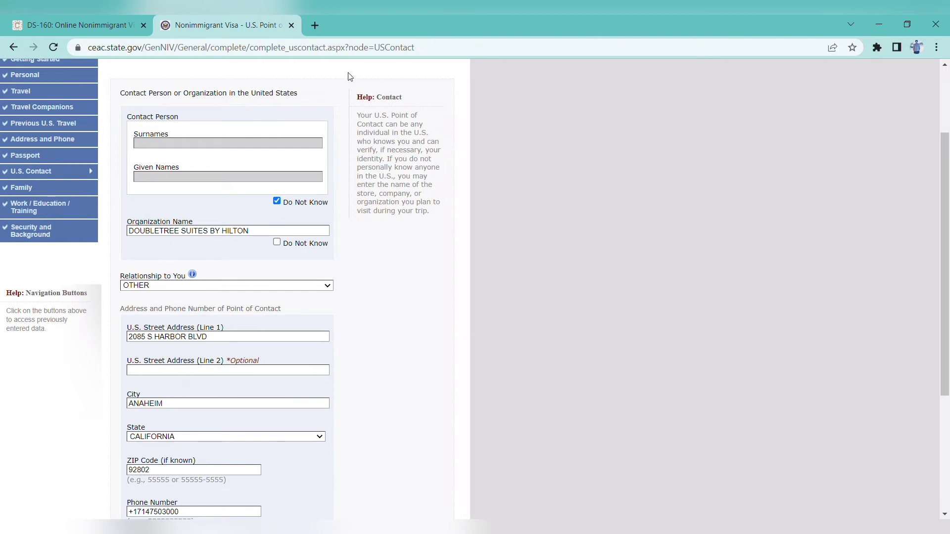
{"action": "left_click", "coordinate": [315, 25]}
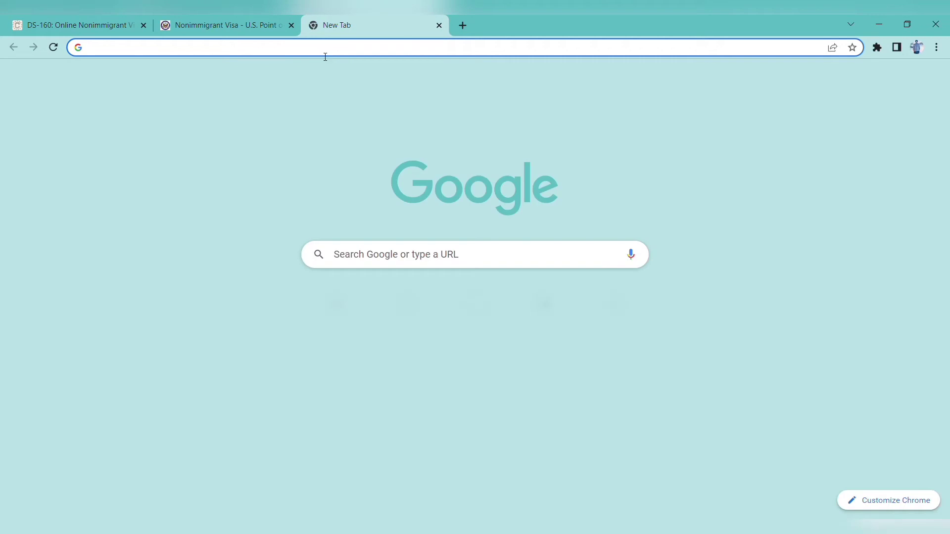
Search Google for 'california disneyland hotel'
{"action": "left_click", "coordinate": [391, 253]}
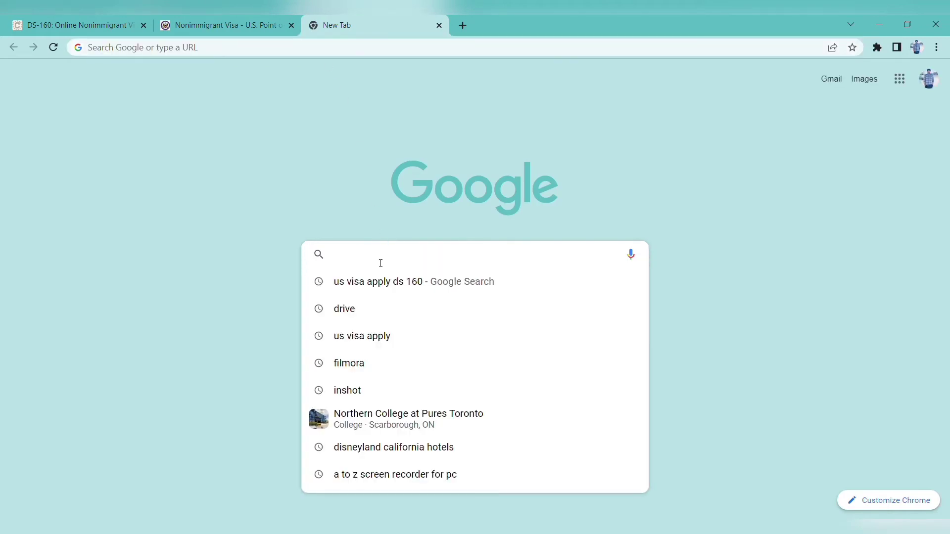
{"action": "type", "text": "california"}
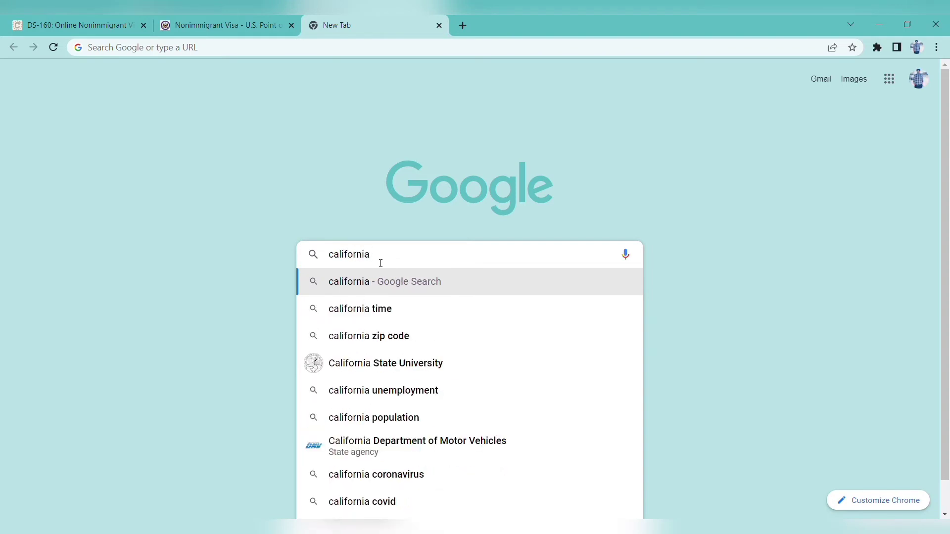
{"action": "type", "text": " disn"}
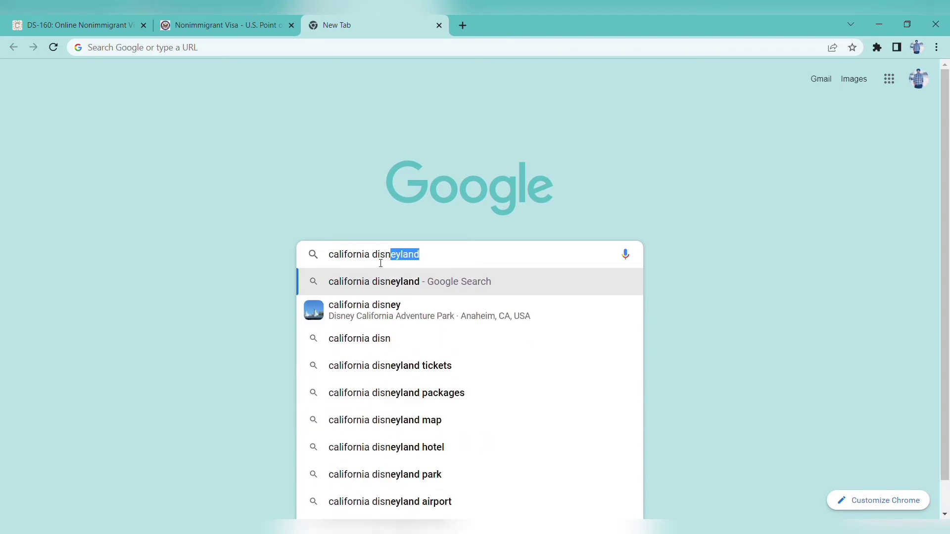
{"action": "left_click", "coordinate": [437, 292]}
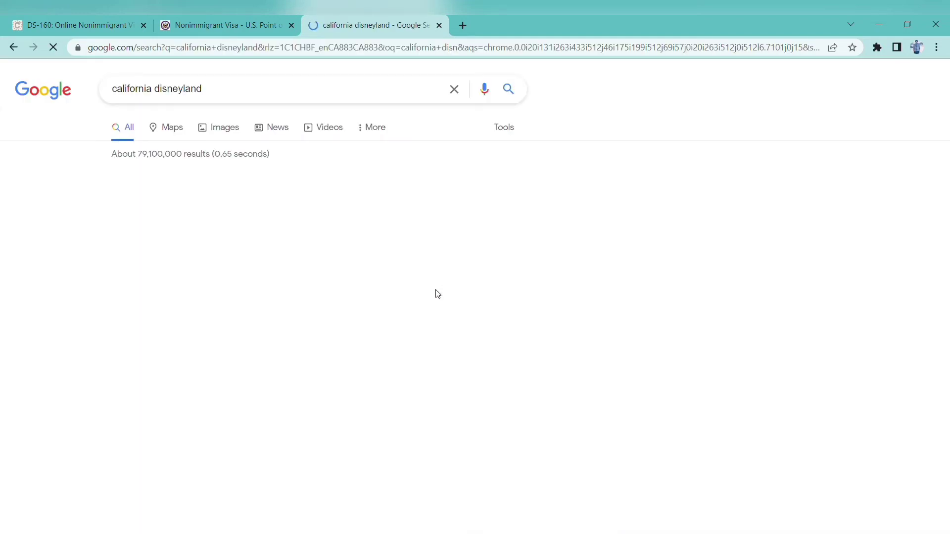
{"action": "left_click", "coordinate": [354, 94]}
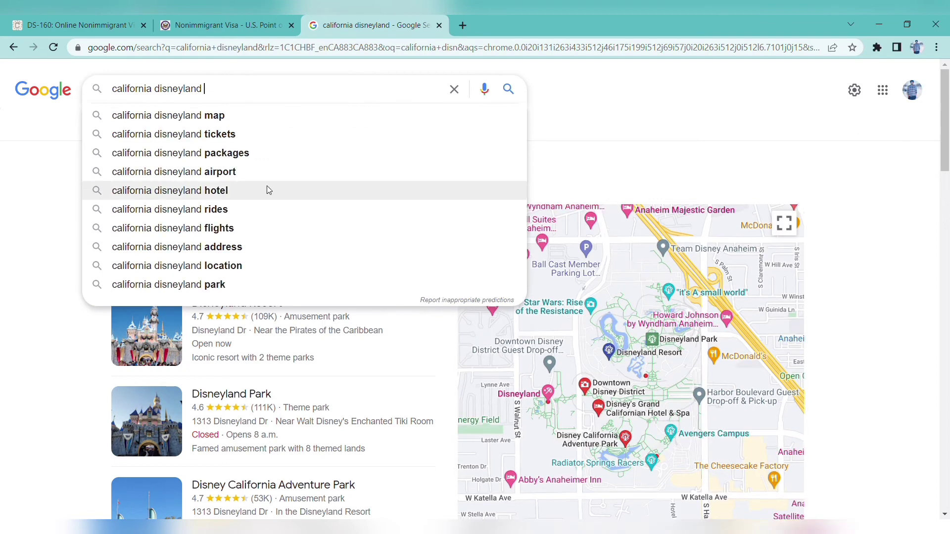
{"action": "left_click", "coordinate": [267, 190]}
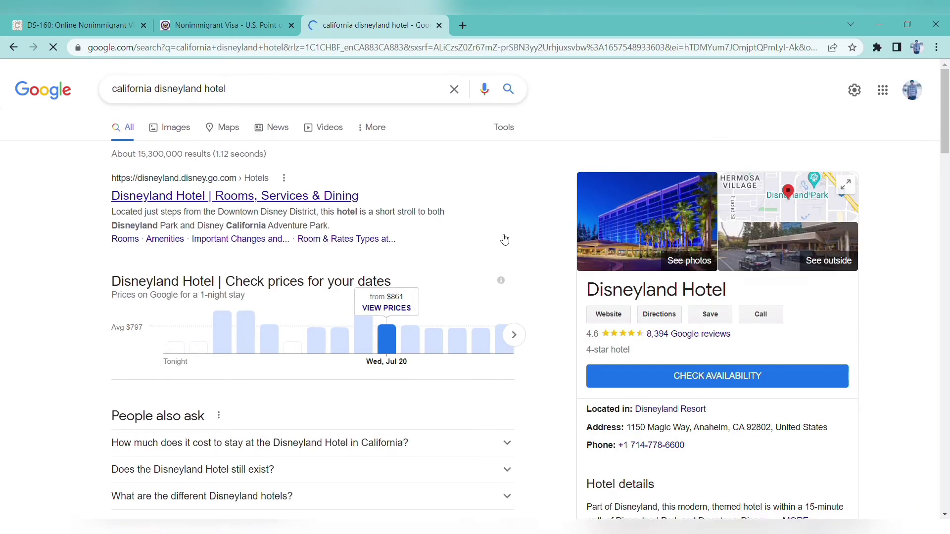
{"action": "mouse_move", "coordinate": [948, 135]}
{"action": "left_mouse_down"}
{"action": "mouse_move", "coordinate": [948, 286]}
{"action": "mouse_move", "coordinate": [949, 134]}
{"action": "left_mouse_up"}
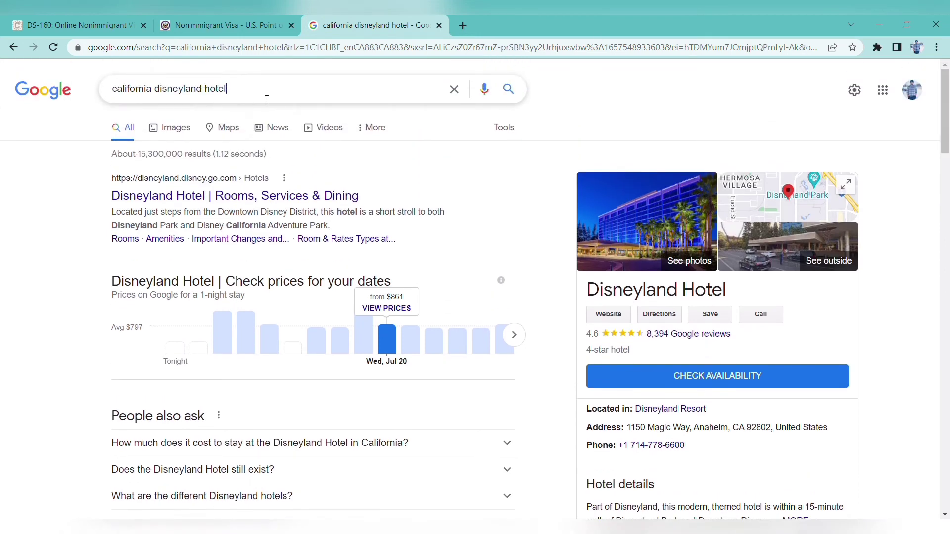
Refine the search to DoubleTree by Hilton and open the DoubleTree Suites Anaheim listing
{"action": "left_click", "coordinate": [267, 99]}
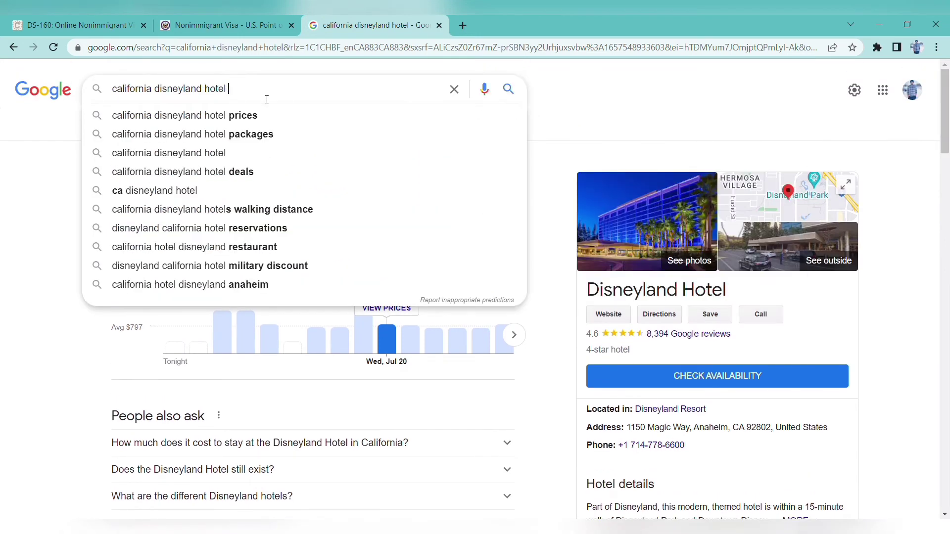
{"action": "type", "text": "dou"}
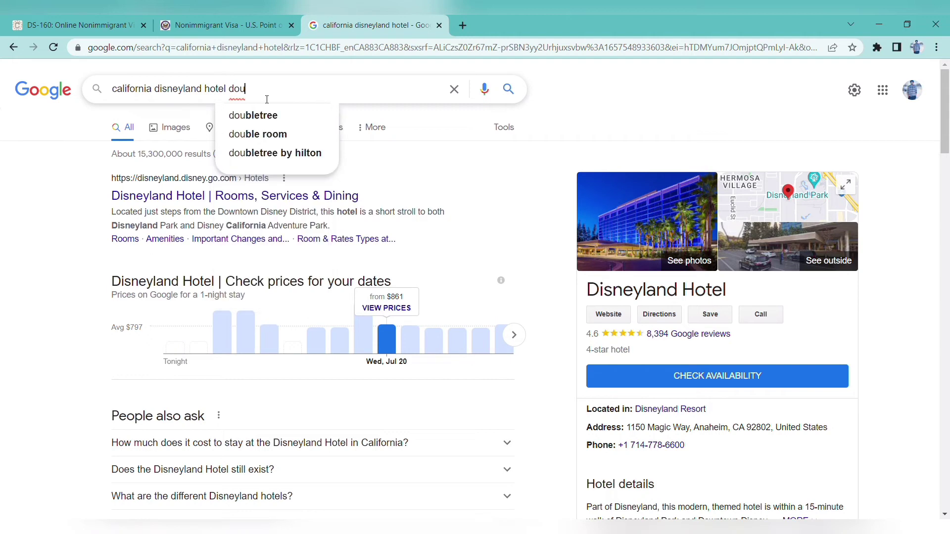
{"action": "left_click", "coordinate": [285, 150]}
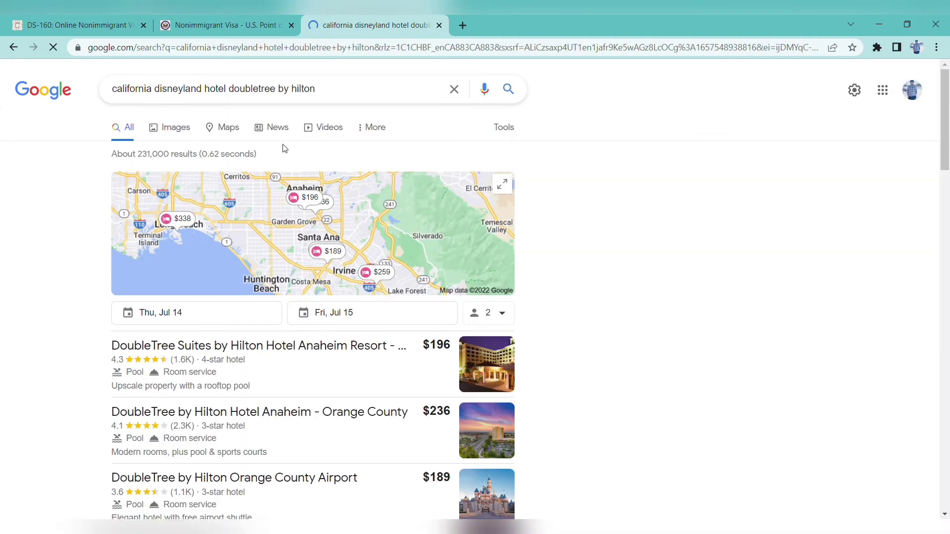
{"action": "left_click", "coordinate": [328, 367]}
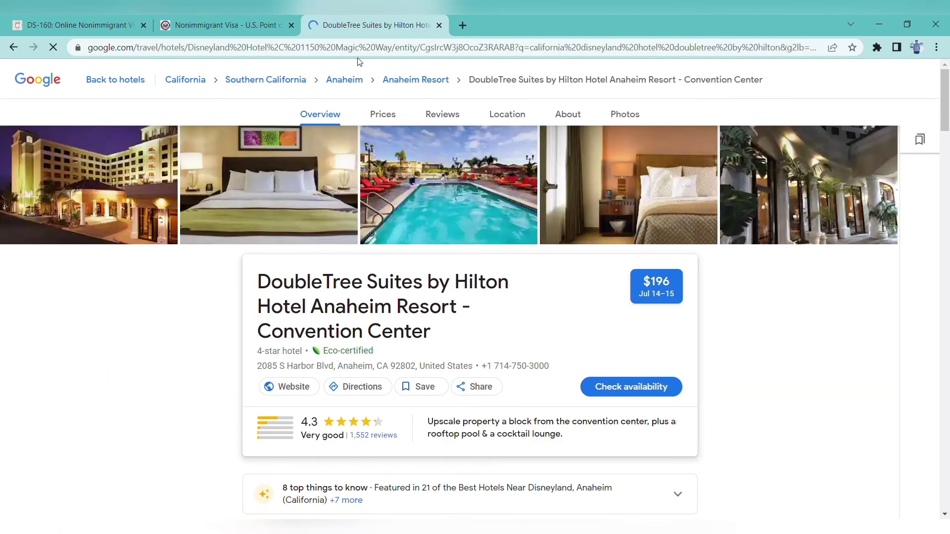
Compare the hotel's street and city on Google with the DS-160 contact address
{"action": "left_click", "coordinate": [223, 20]}
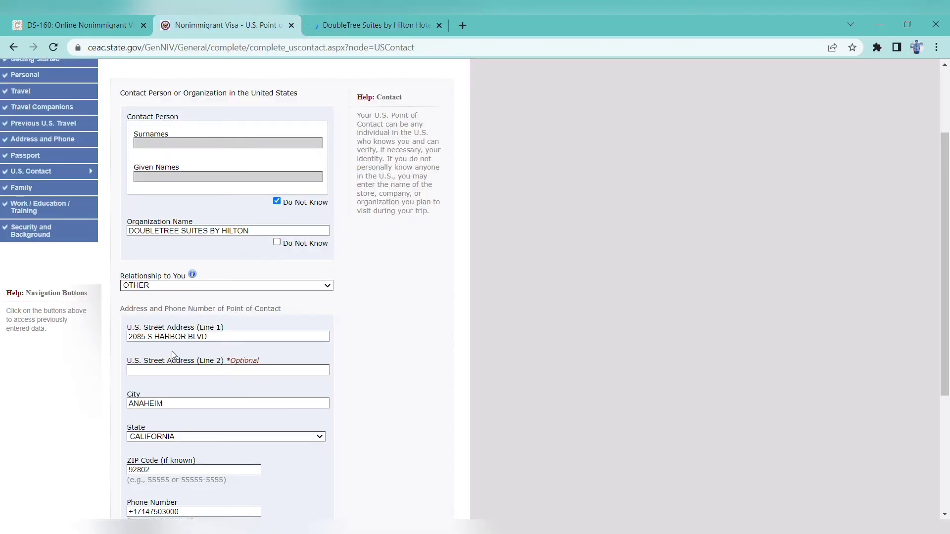
{"action": "left_click", "coordinate": [362, 19]}
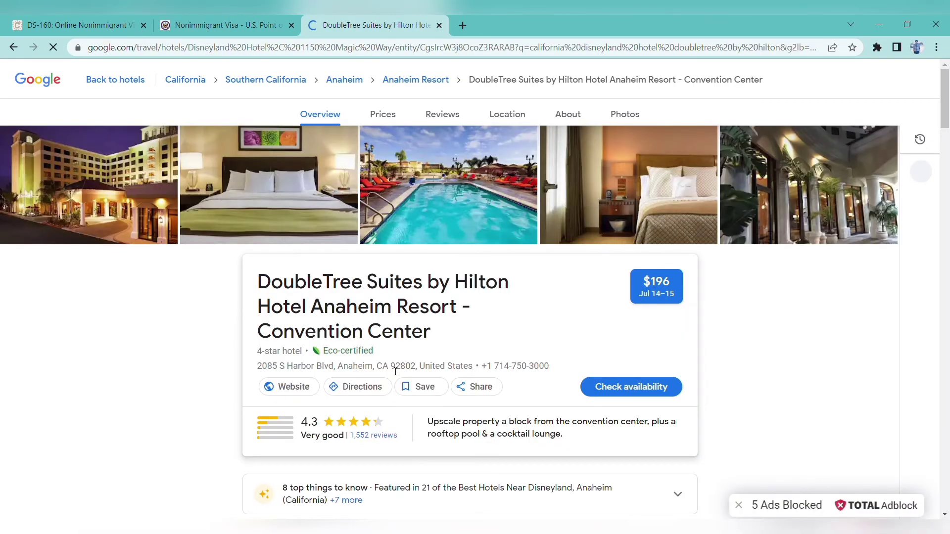
{"action": "left_click_drag", "start_coordinate": [335, 369], "coordinate": [267, 375]}
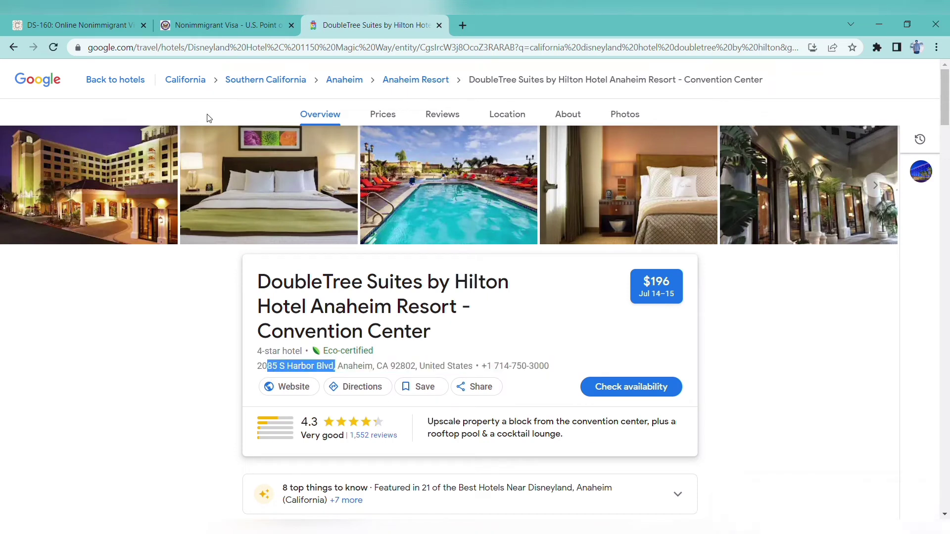
{"action": "left_click", "coordinate": [215, 17]}
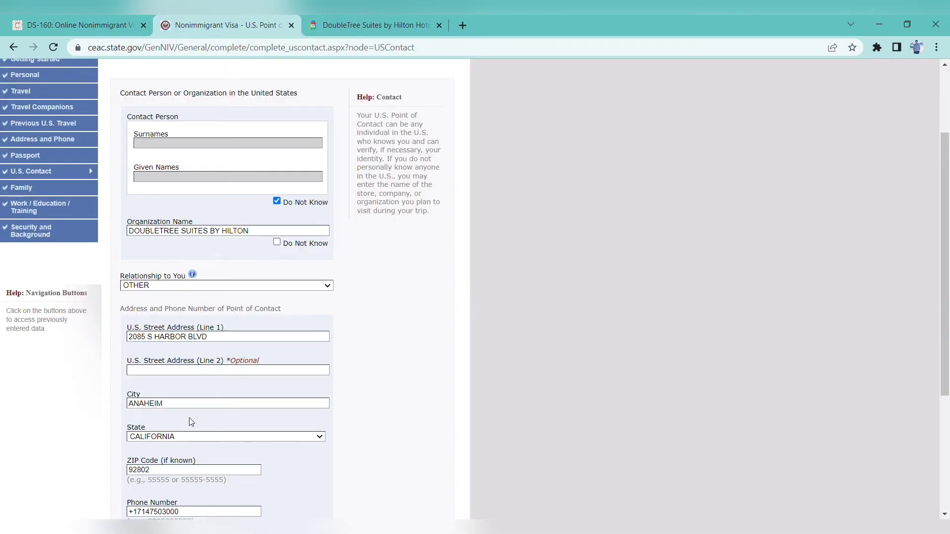
{"action": "left_click", "coordinate": [395, 17]}
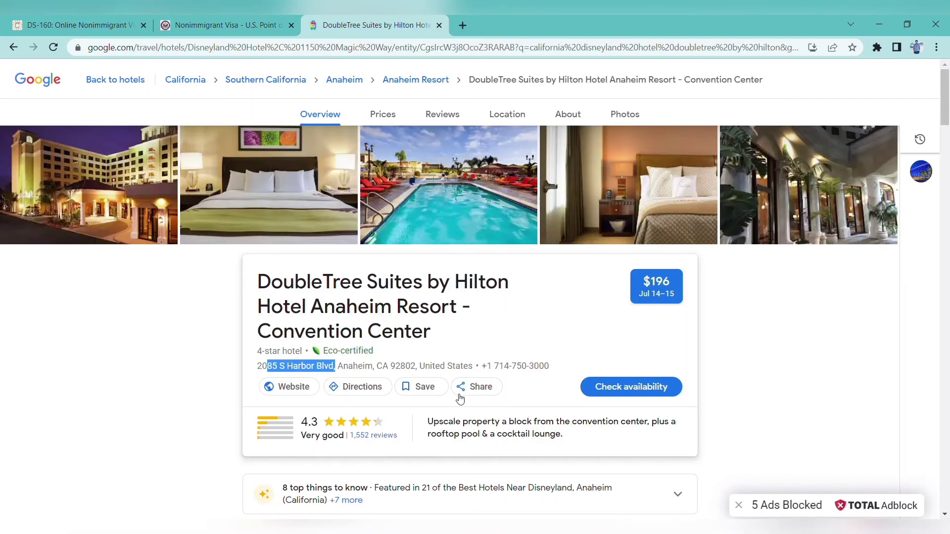
{"action": "left_click_drag", "start_coordinate": [375, 369], "coordinate": [337, 372]}
{"action": "left_click", "coordinate": [212, 17]}
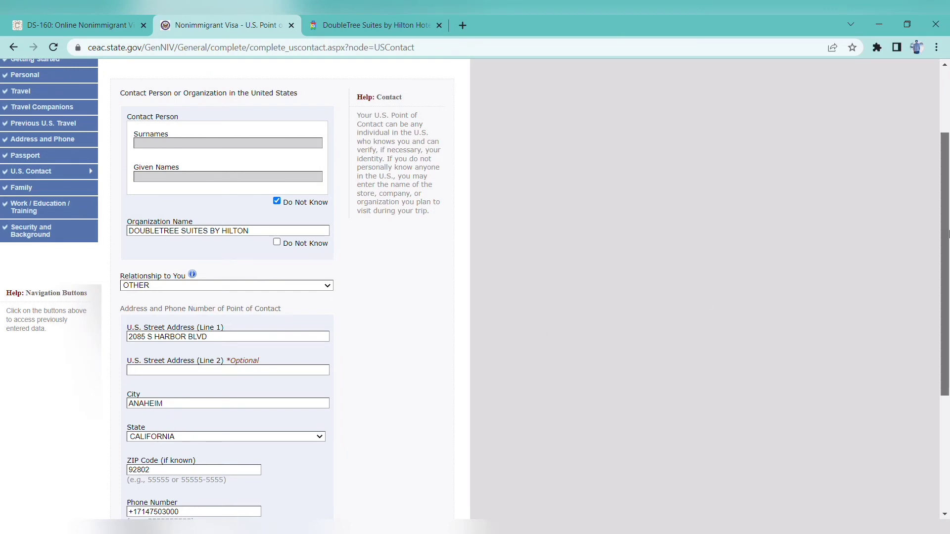
{"action": "scroll", "coordinate": [644, 317], "scroll_direction": "down", "scroll_amount": 2}
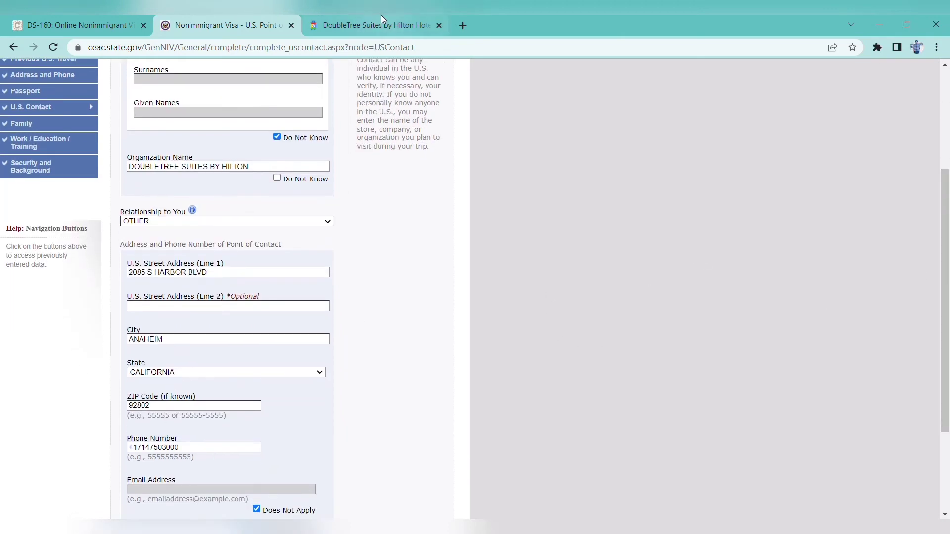
Check the hotel's ZIP code and phone number against the form, then save the contact
{"action": "left_click", "coordinate": [379, 22]}
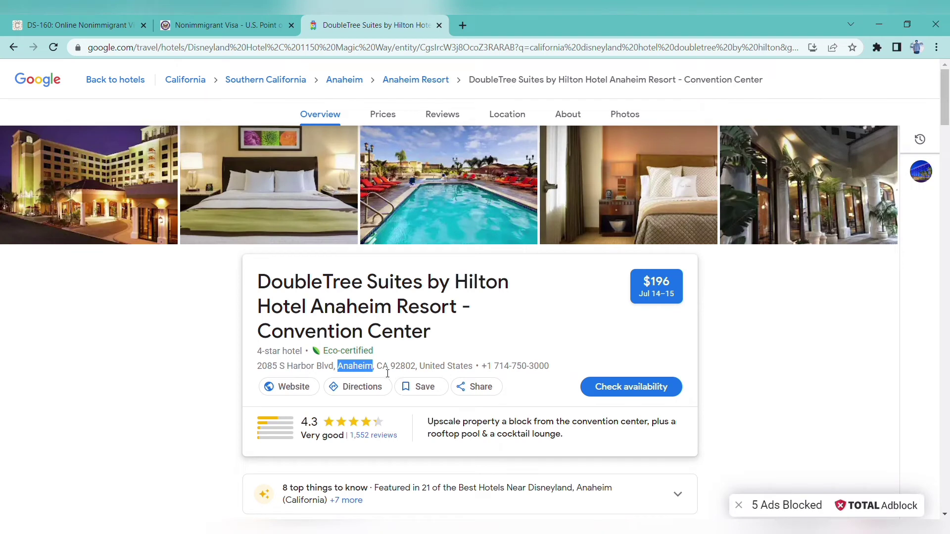
{"action": "left_click", "coordinate": [252, 18]}
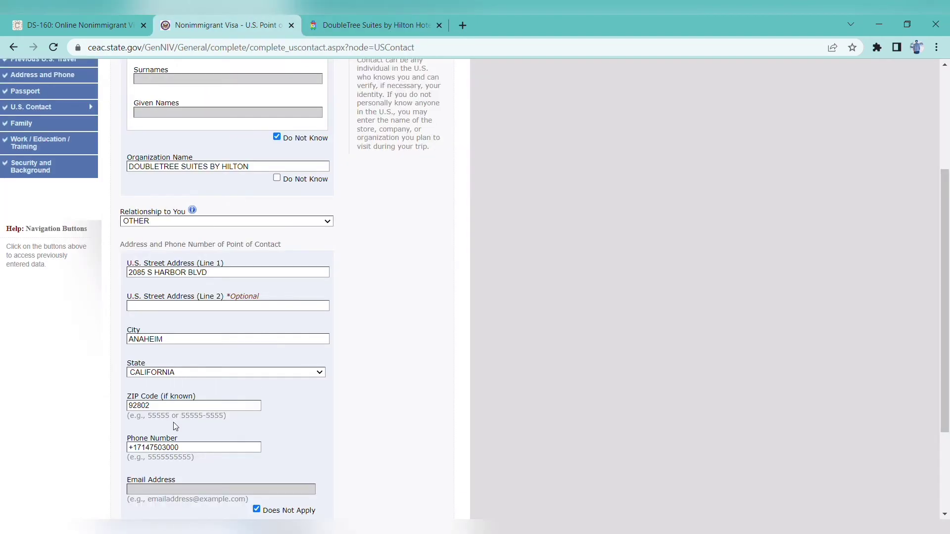
{"action": "left_click", "coordinate": [349, 19]}
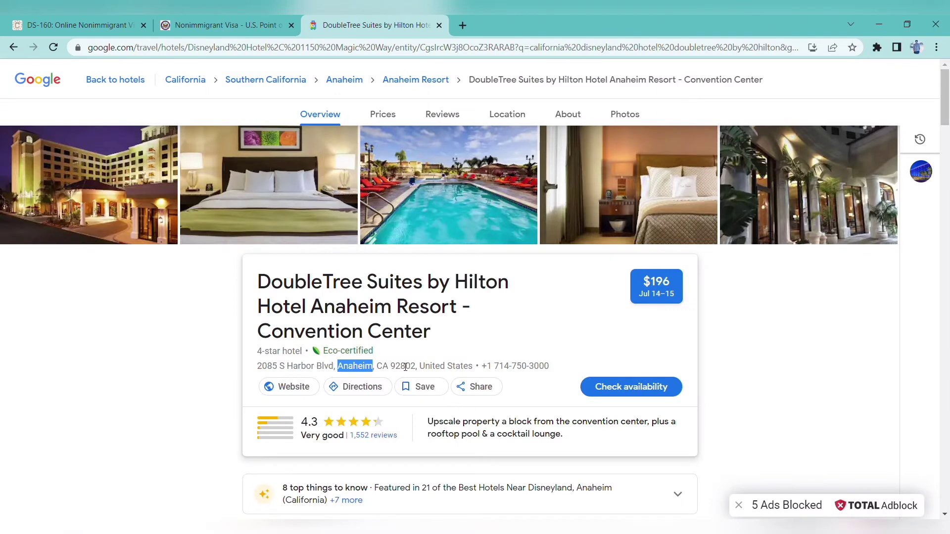
{"action": "left_click_drag", "start_coordinate": [415, 370], "coordinate": [387, 369]}
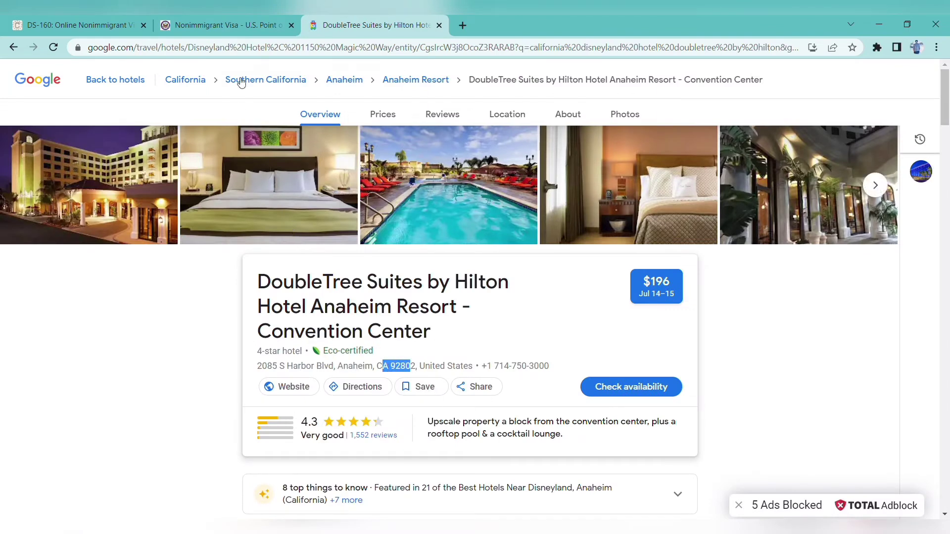
{"action": "left_click", "coordinate": [241, 16]}
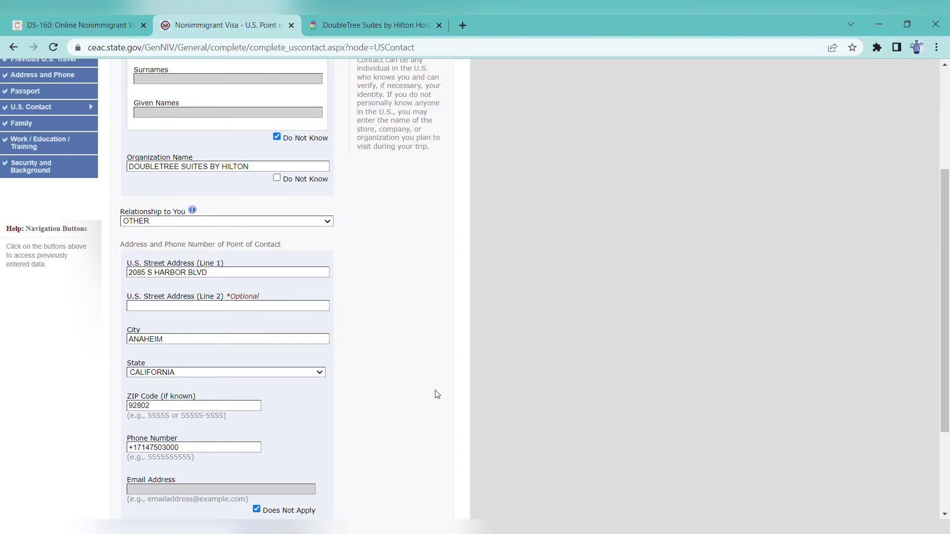
{"action": "scroll", "coordinate": [298, 394], "scroll_direction": "down", "scroll_amount": 1}
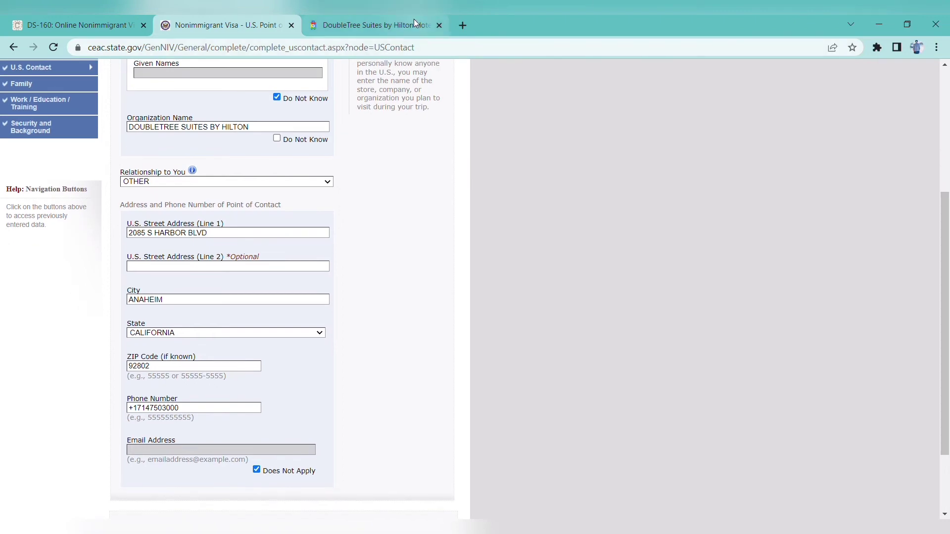
{"action": "left_click", "coordinate": [414, 23]}
{"action": "left_click_drag", "start_coordinate": [554, 372], "coordinate": [492, 367]}
{"action": "left_click", "coordinate": [227, 22]}
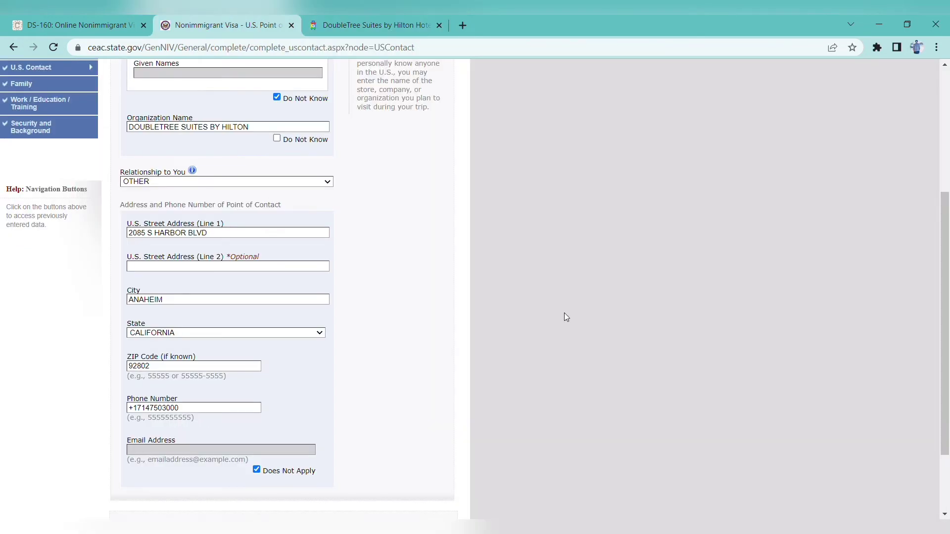
{"action": "scroll", "coordinate": [529, 310], "scroll_direction": "down", "scroll_amount": 2}
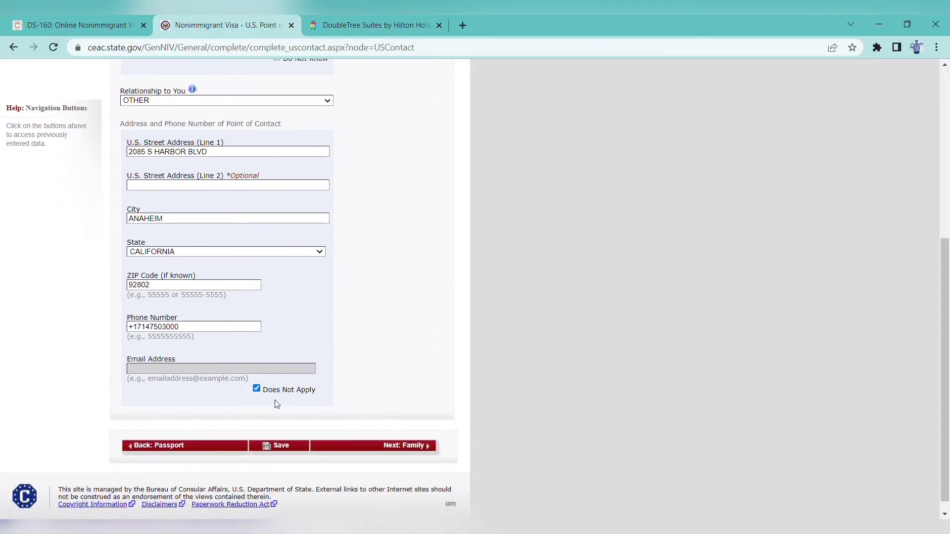
{"action": "left_click", "coordinate": [285, 446]}
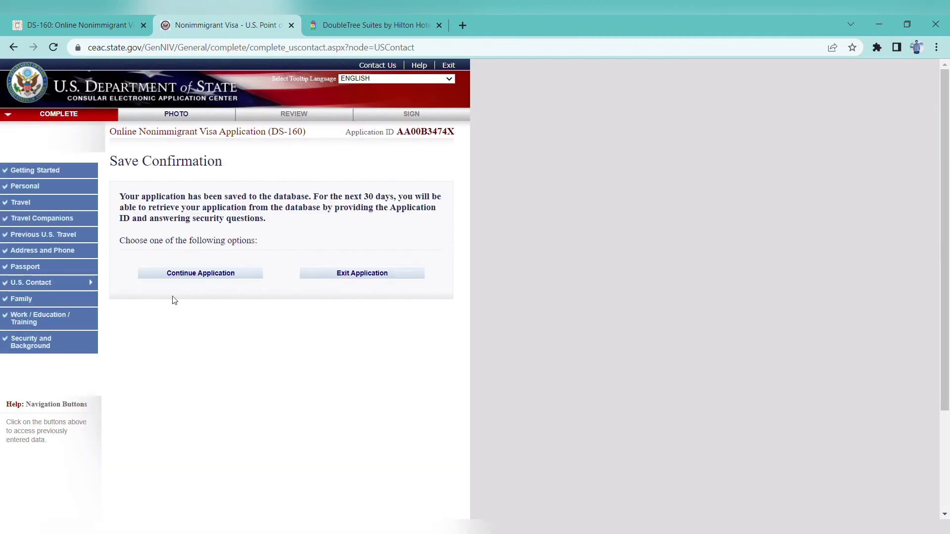
Continue the application and move on to the Family Relatives page
{"action": "left_click", "coordinate": [214, 274]}
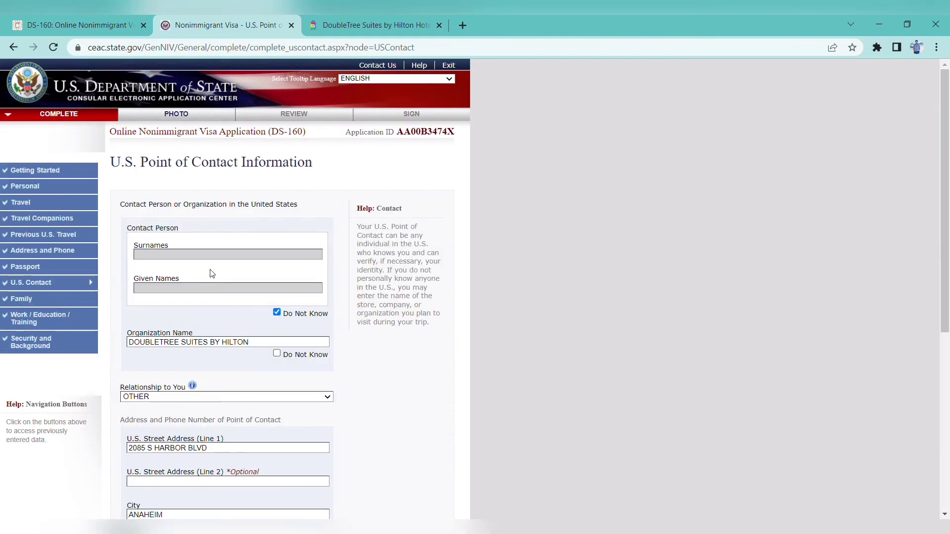
{"action": "left_click_drag", "start_coordinate": [946, 210], "coordinate": [948, 314]}
{"action": "scroll", "coordinate": [668, 386], "scroll_direction": "down", "scroll_amount": 2}
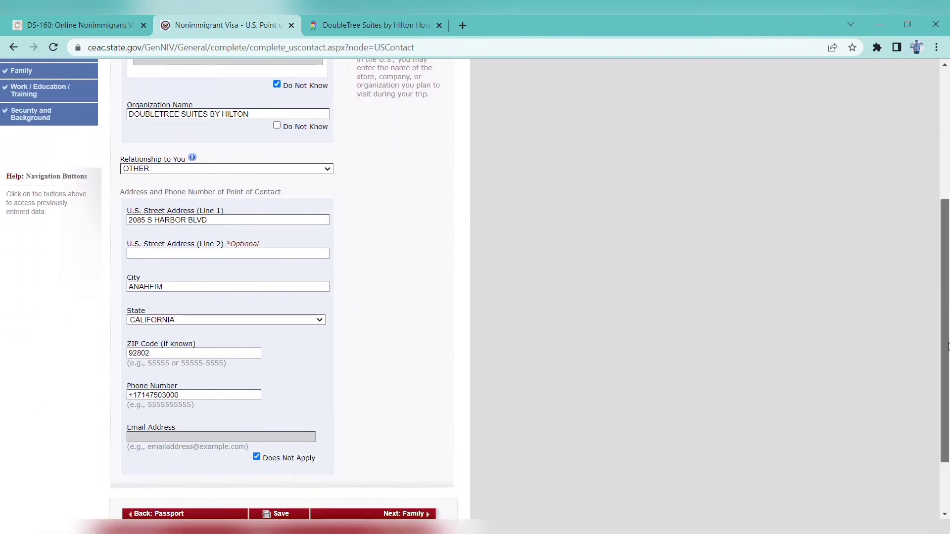
{"action": "left_click", "coordinate": [393, 453]}
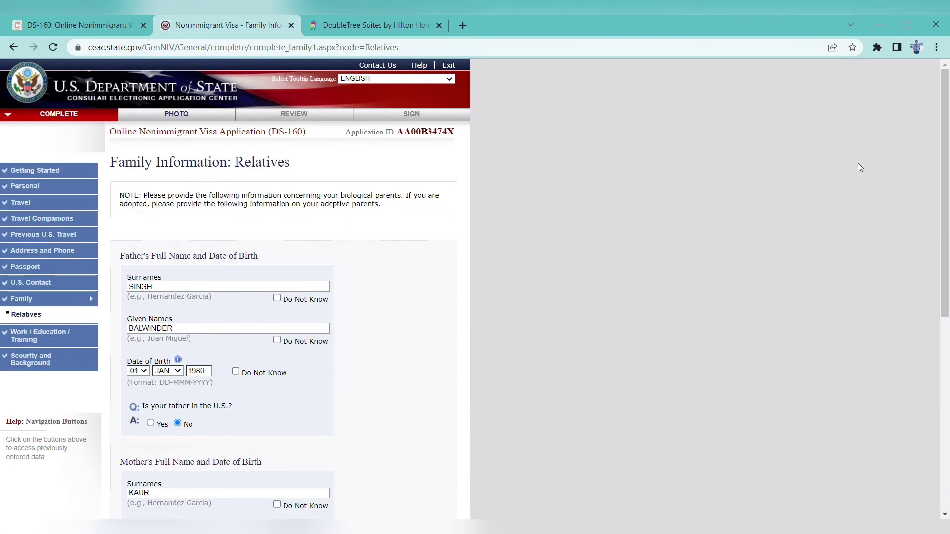
Review the parents' details and the No answers about relatives in the U.S
{"action": "scroll", "coordinate": [594, 168], "scroll_direction": "down", "scroll_amount": 3}
{"action": "scroll", "coordinate": [379, 167], "scroll_direction": "up", "scroll_amount": 3}
{"action": "scroll", "coordinate": [467, 316], "scroll_direction": "down", "scroll_amount": 2}
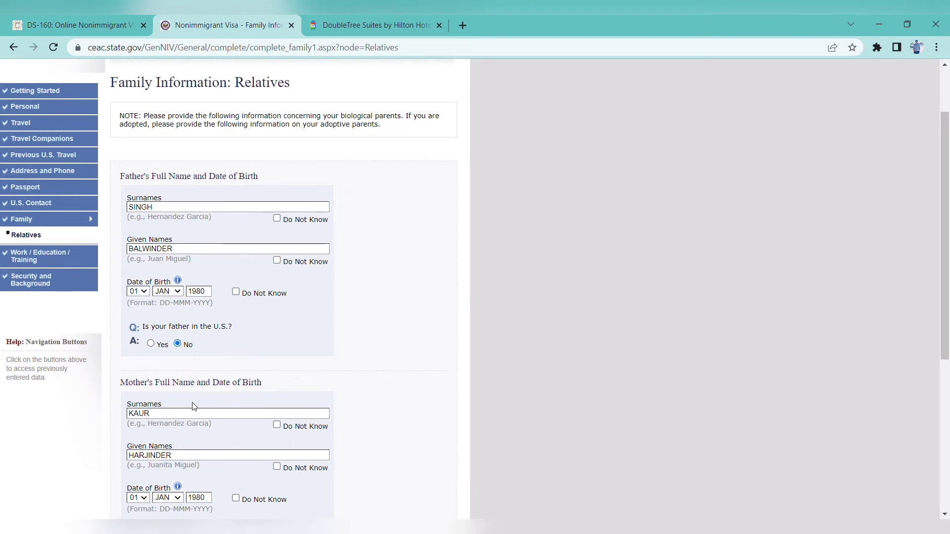
{"action": "left_click_drag", "start_coordinate": [943, 244], "coordinate": [943, 310]}
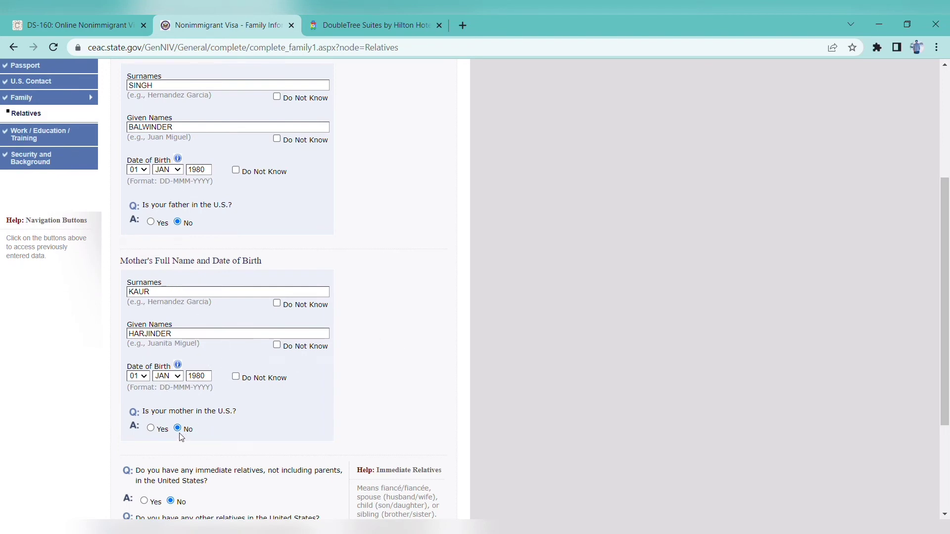
{"action": "scroll", "coordinate": [943, 348], "scroll_direction": "down", "scroll_amount": 1}
{"action": "scroll", "coordinate": [943, 348], "scroll_direction": "down", "scroll_amount": 1}
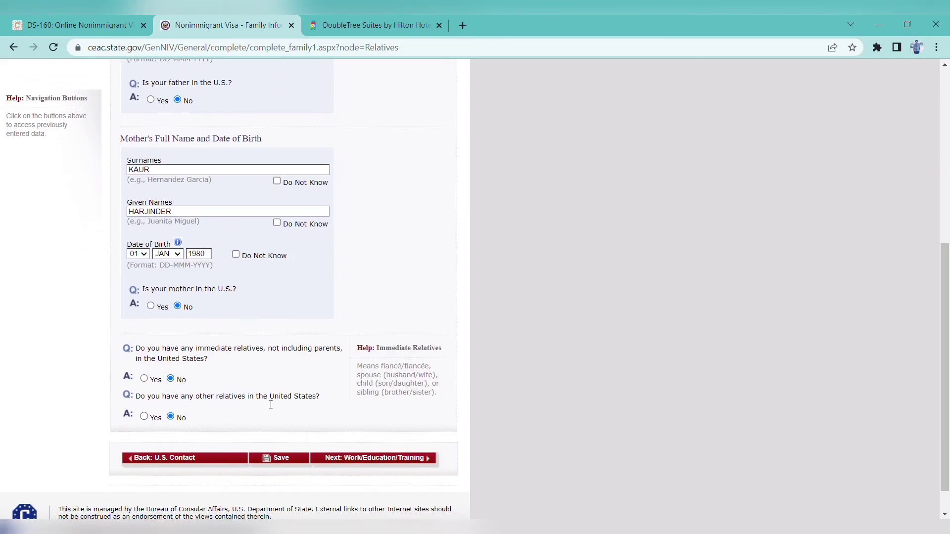
Save the Family page and advance to Present Work/Education/Training
{"action": "left_click", "coordinate": [281, 456]}
{"action": "left_click", "coordinate": [233, 274]}
{"action": "left_click_drag", "start_coordinate": [944, 271], "coordinate": [944, 450]}
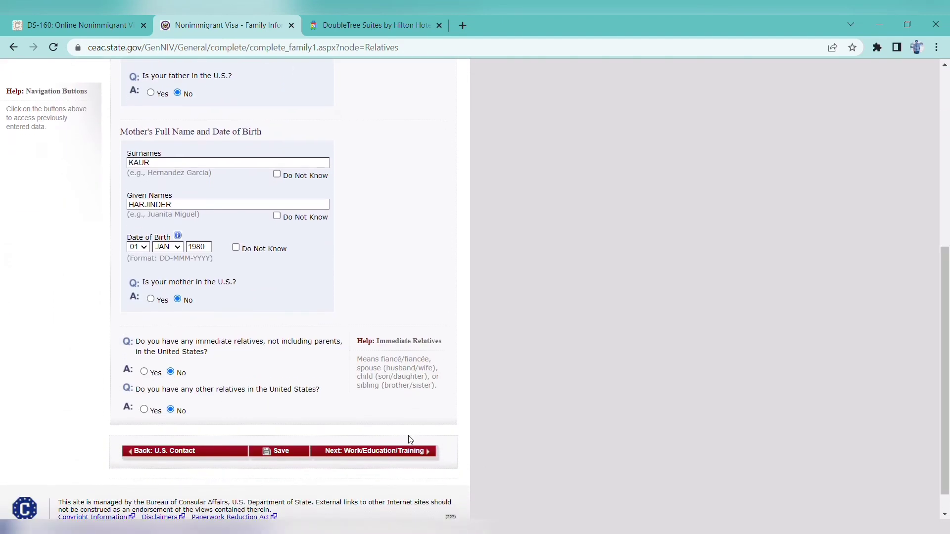
{"action": "left_click", "coordinate": [388, 453]}
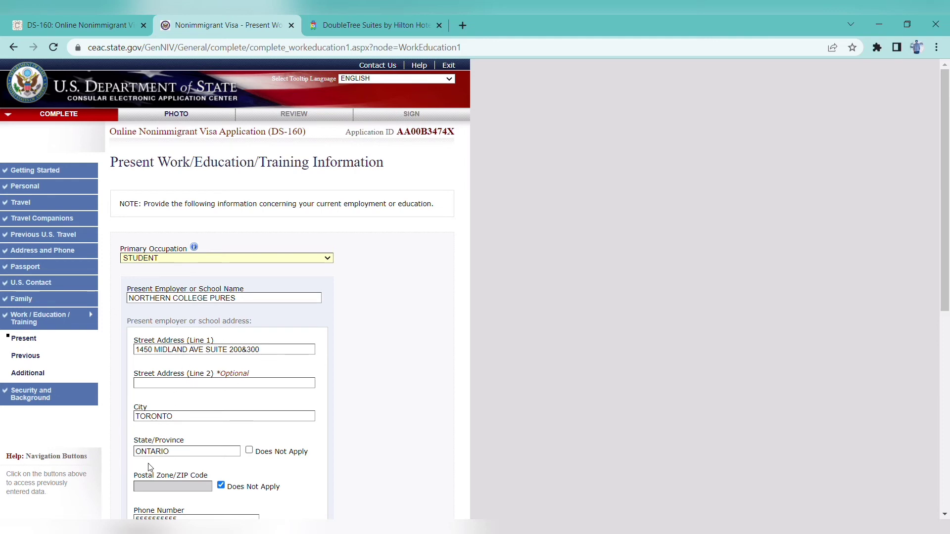
Save the Toronto student work details with 1500 monthly income and go to Previous Work/Education
{"action": "scroll", "coordinate": [945, 198], "scroll_direction": "down", "scroll_amount": 2}
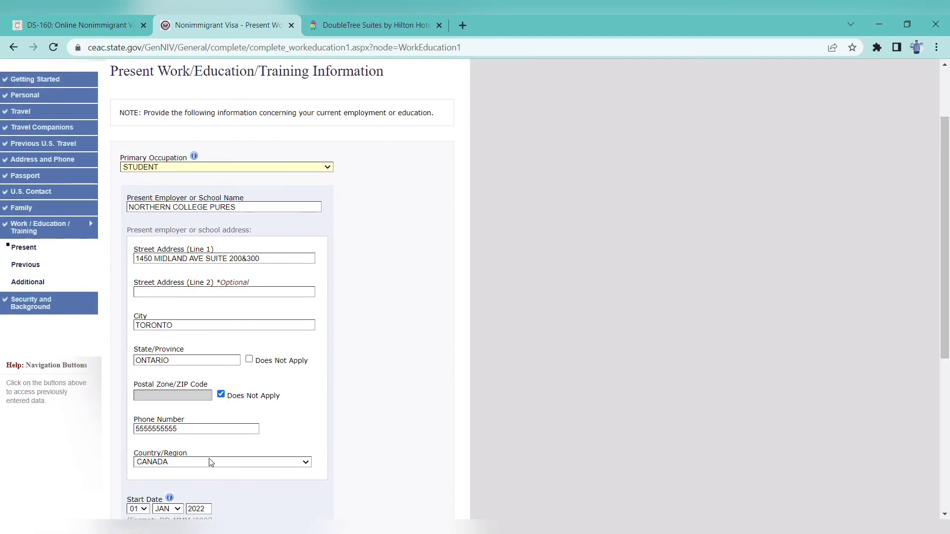
{"action": "scroll", "coordinate": [948, 270], "scroll_direction": "down", "scroll_amount": 3}
{"action": "scroll", "coordinate": [948, 270], "scroll_direction": "down", "scroll_amount": 1}
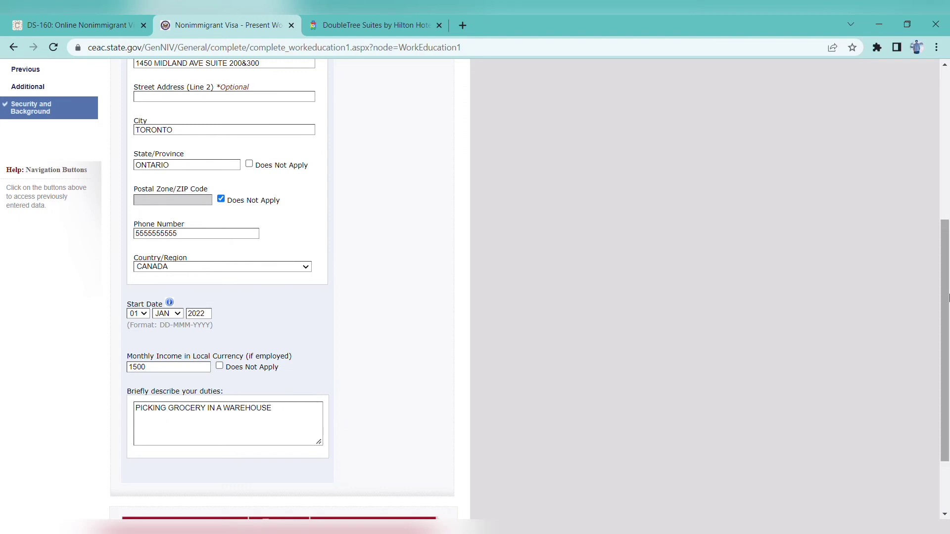
{"action": "scroll", "coordinate": [738, 351], "scroll_direction": "down", "scroll_amount": 2}
{"action": "left_click", "coordinate": [279, 432]}
{"action": "left_click", "coordinate": [215, 276]}
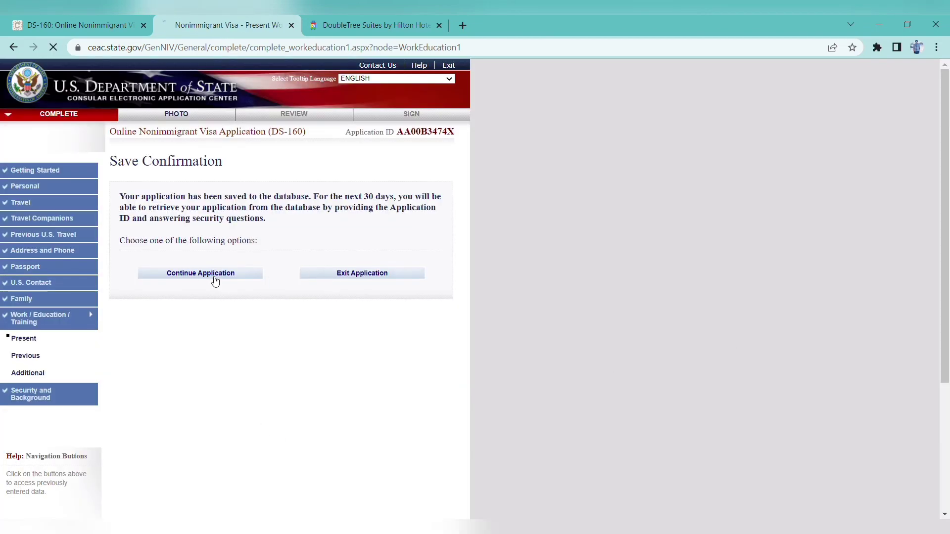
{"action": "left_click_drag", "start_coordinate": [945, 241], "coordinate": [948, 425]}
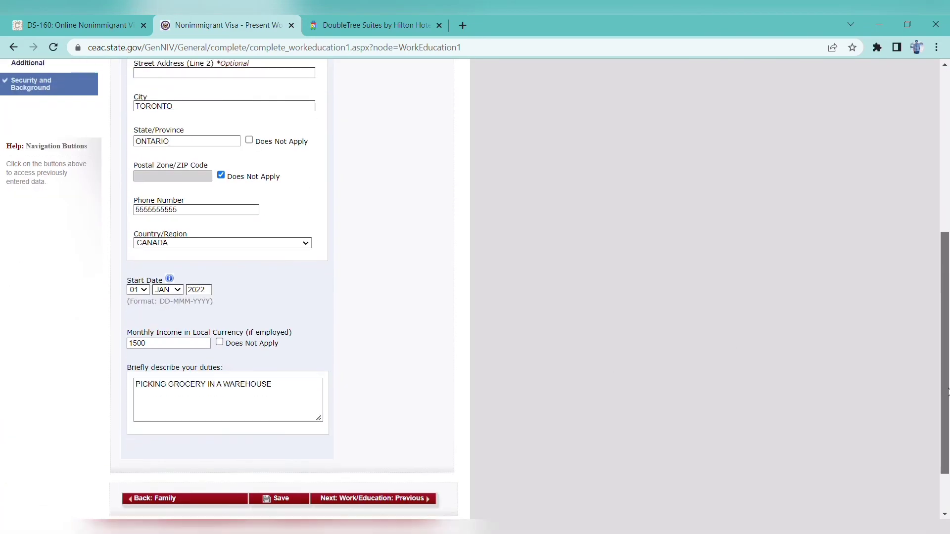
{"action": "left_click", "coordinate": [402, 455]}
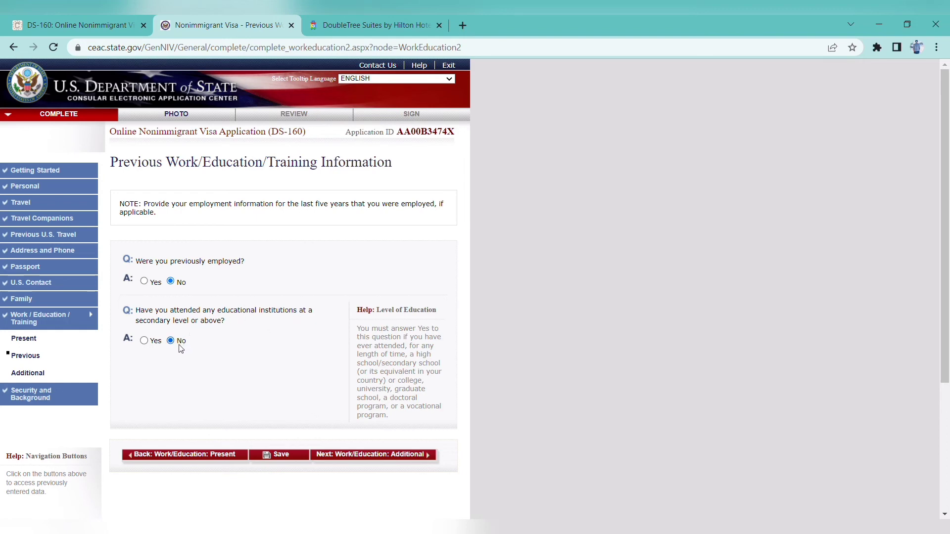
Save Previous Work/Education with both answers No and continue to Additional Work/Education
{"action": "left_click", "coordinate": [283, 455]}
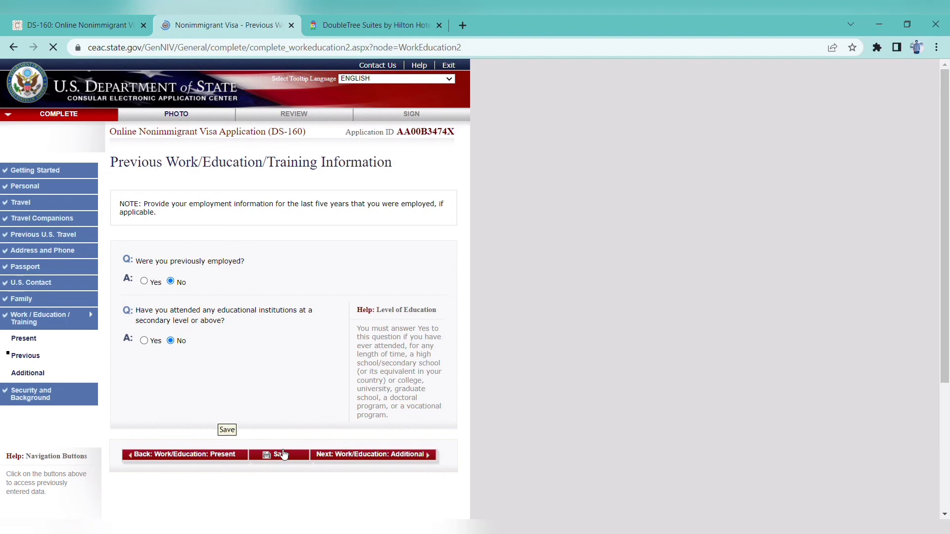
{"action": "left_click", "coordinate": [211, 275]}
{"action": "left_click_drag", "start_coordinate": [947, 232], "coordinate": [946, 358]}
{"action": "left_click", "coordinate": [362, 269]}
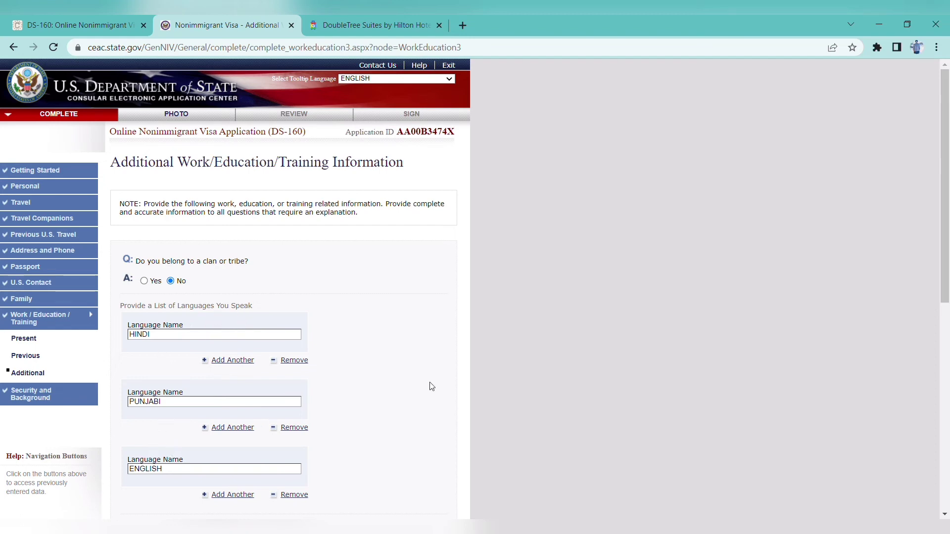
Save the Additional Work/Education page (Hindi, Punjabi, English; all No) and go to Security and Background
{"action": "left_click_drag", "start_coordinate": [948, 216], "coordinate": [947, 319]}
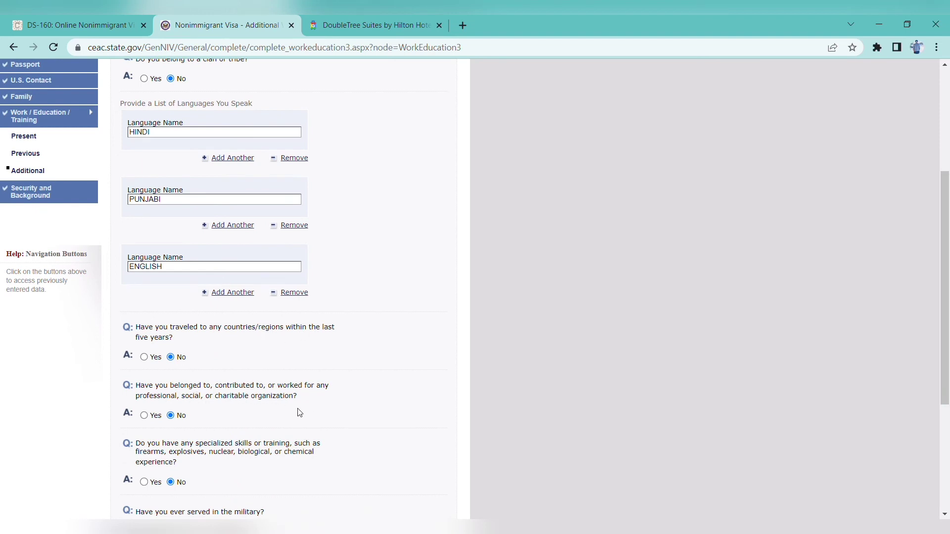
{"action": "left_click_drag", "start_coordinate": [947, 289], "coordinate": [948, 371]}
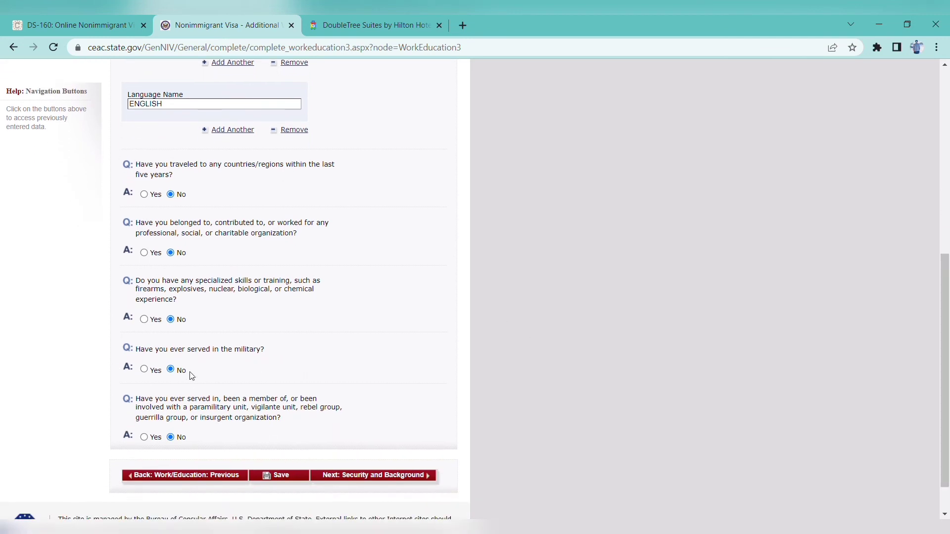
{"action": "left_click", "coordinate": [278, 476]}
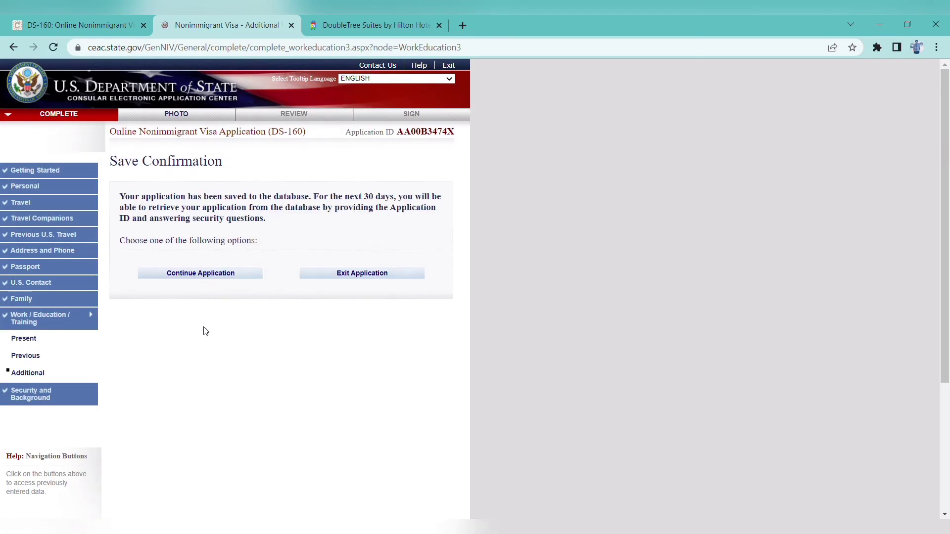
{"action": "left_click", "coordinate": [211, 276]}
{"action": "left_click_drag", "start_coordinate": [948, 227], "coordinate": [948, 434]}
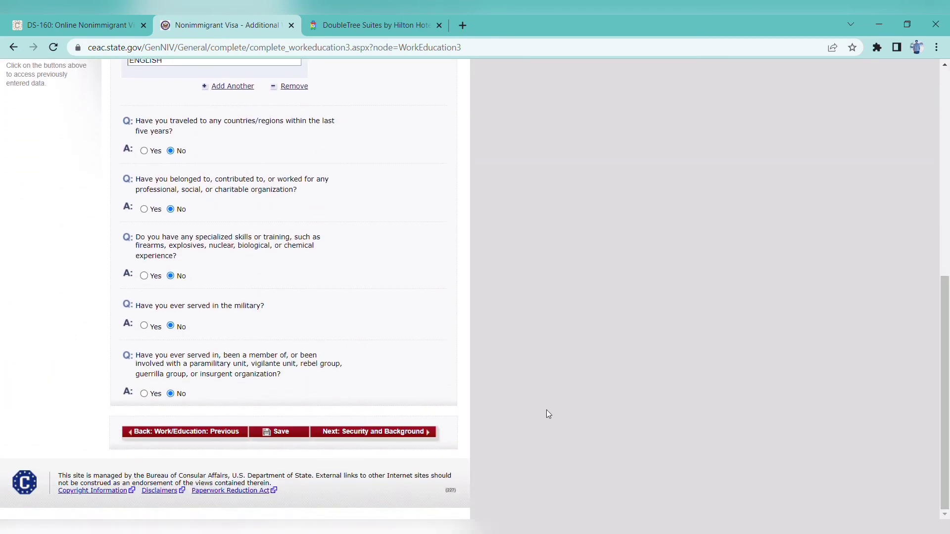
{"action": "left_click", "coordinate": [423, 436]}
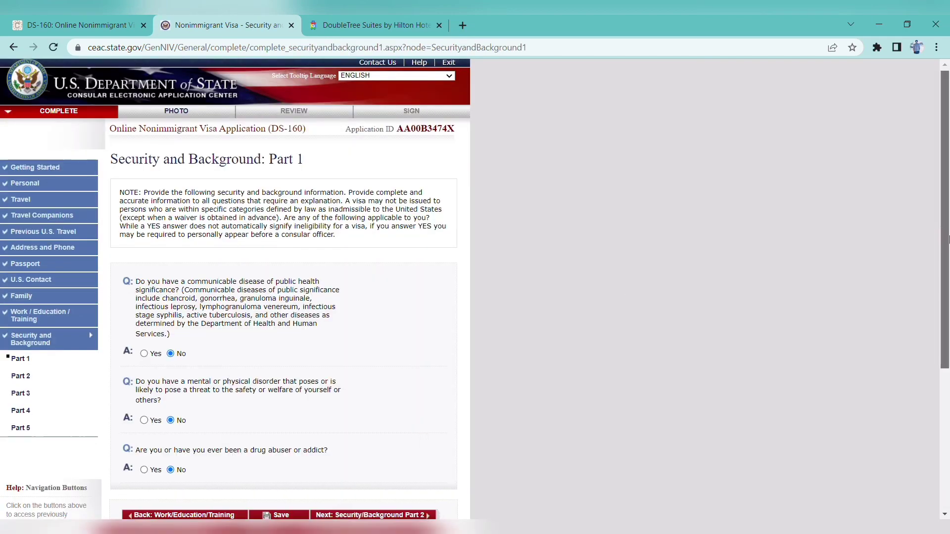
Leave Security and Background Part 1 answered No and advance to Part 2
{"action": "left_click_drag", "start_coordinate": [948, 239], "coordinate": [948, 333]}
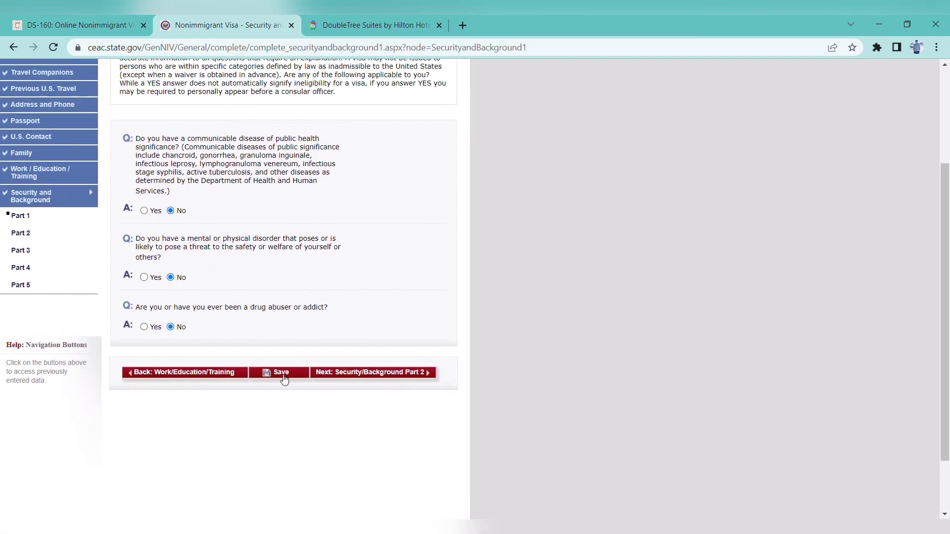
{"action": "left_click_drag", "start_coordinate": [943, 292], "coordinate": [609, 290]}
{"action": "left_click", "coordinate": [357, 372]}
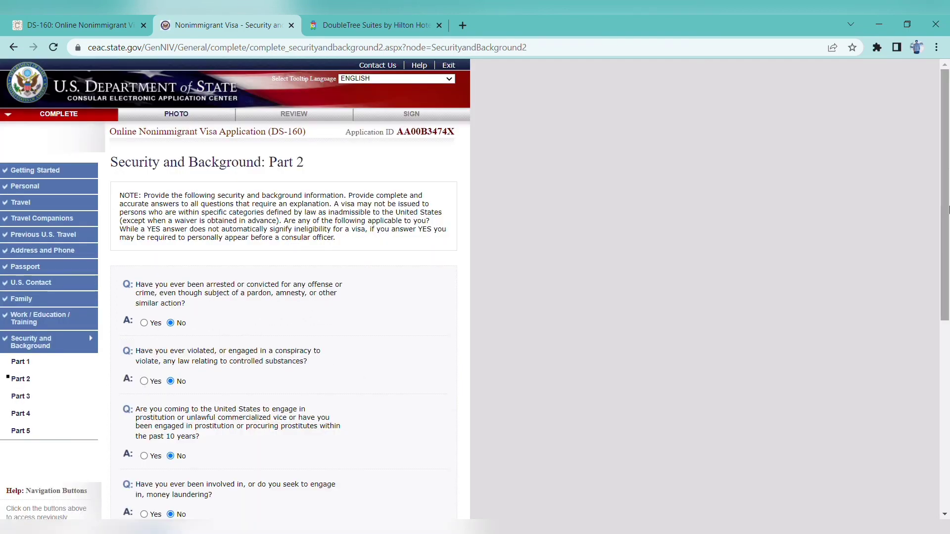
Leave Part 2 answered No throughout and advance to Security and Background Part 3
{"action": "scroll", "coordinate": [297, 310], "scroll_direction": "down", "scroll_amount": 3}
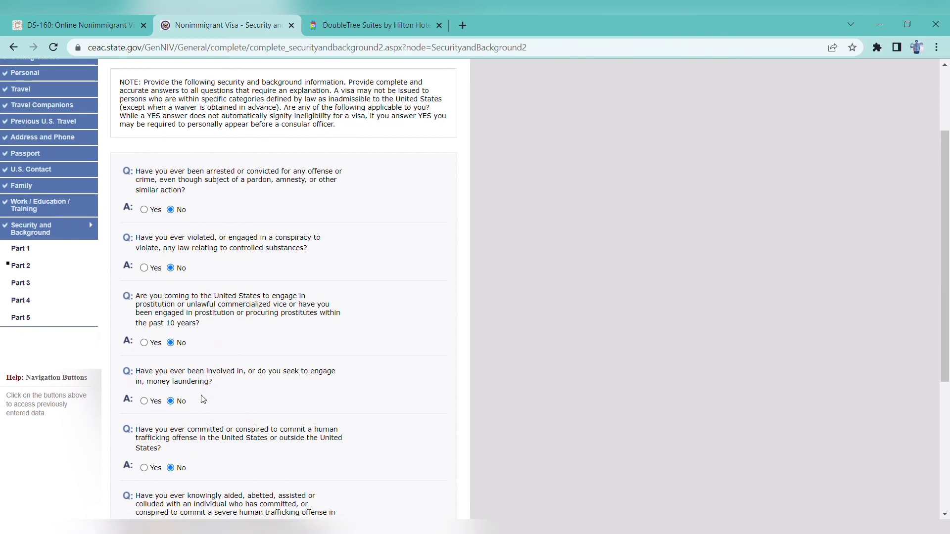
{"action": "left_click_drag", "start_coordinate": [946, 231], "coordinate": [946, 330]}
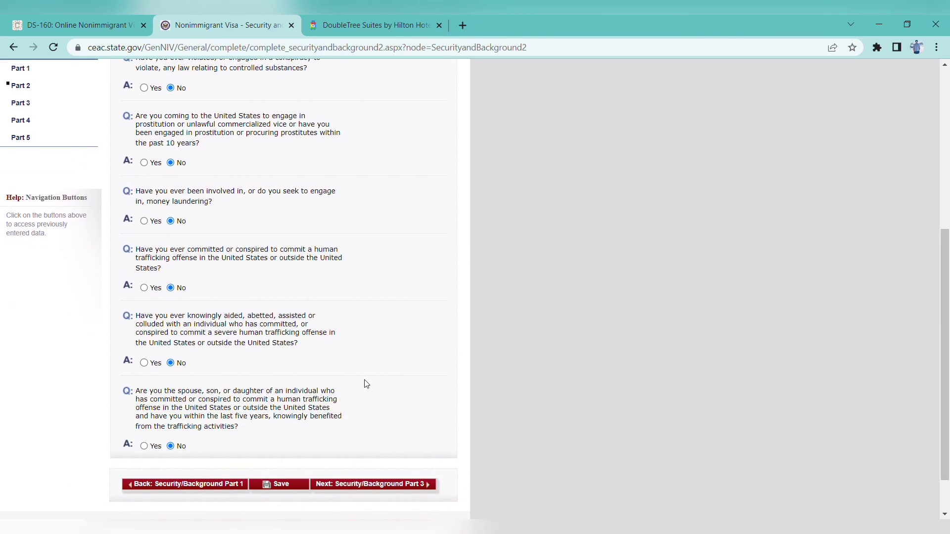
{"action": "left_click", "coordinate": [360, 494]}
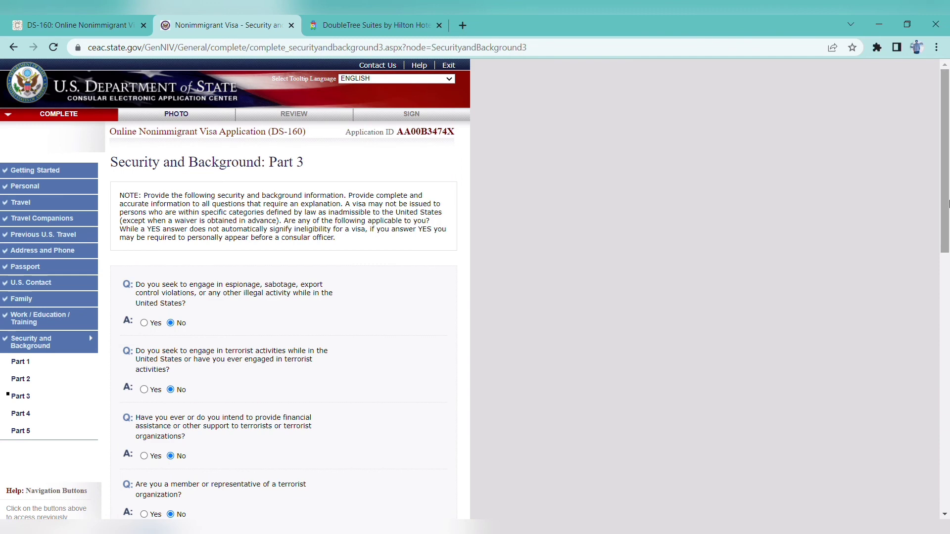
Leave Part 3 answered No throughout and advance to Security and Background Part 4
{"action": "left_click_drag", "start_coordinate": [948, 211], "coordinate": [947, 266]}
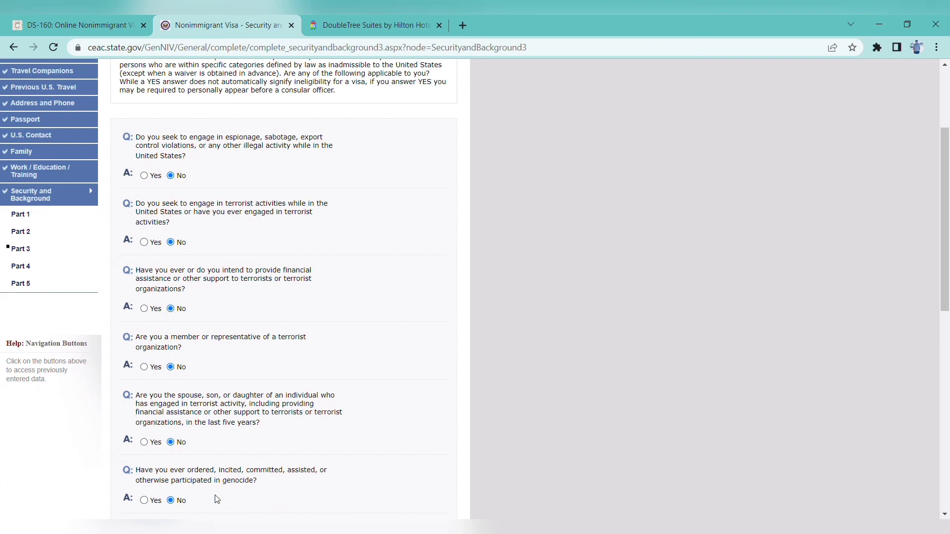
{"action": "left_click_drag", "start_coordinate": [949, 203], "coordinate": [948, 393]}
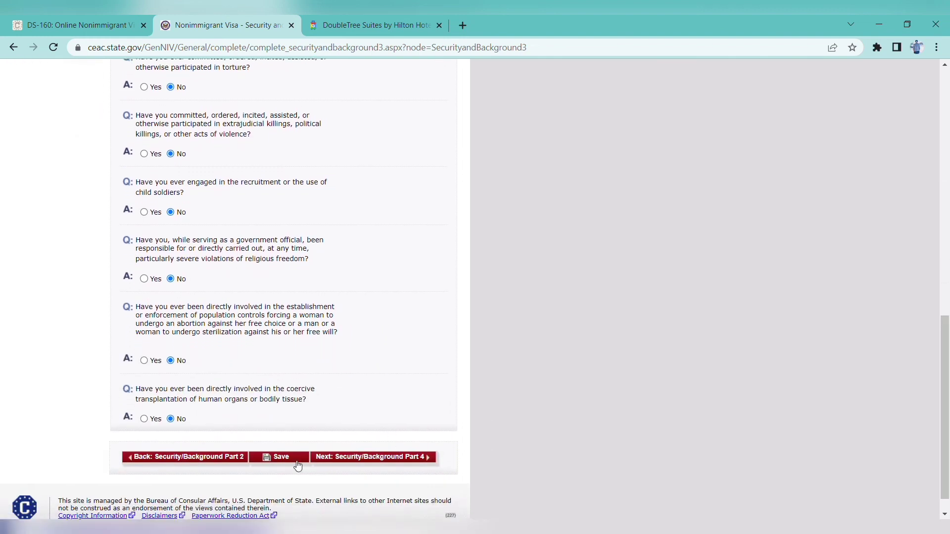
{"action": "left_click", "coordinate": [355, 459]}
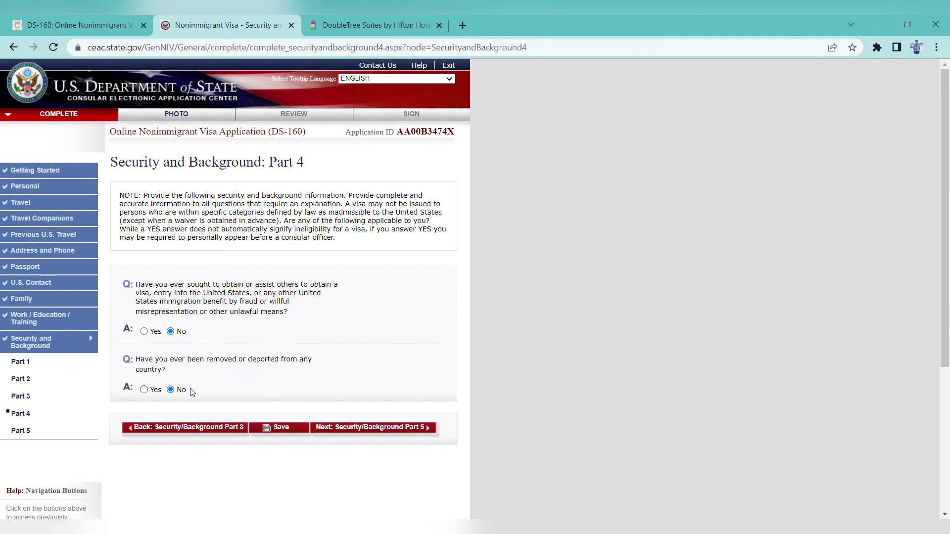
Save the Part 4 answers and advance to Security and Background Part 5
{"action": "left_click", "coordinate": [299, 435]}
{"action": "left_click", "coordinate": [225, 274]}
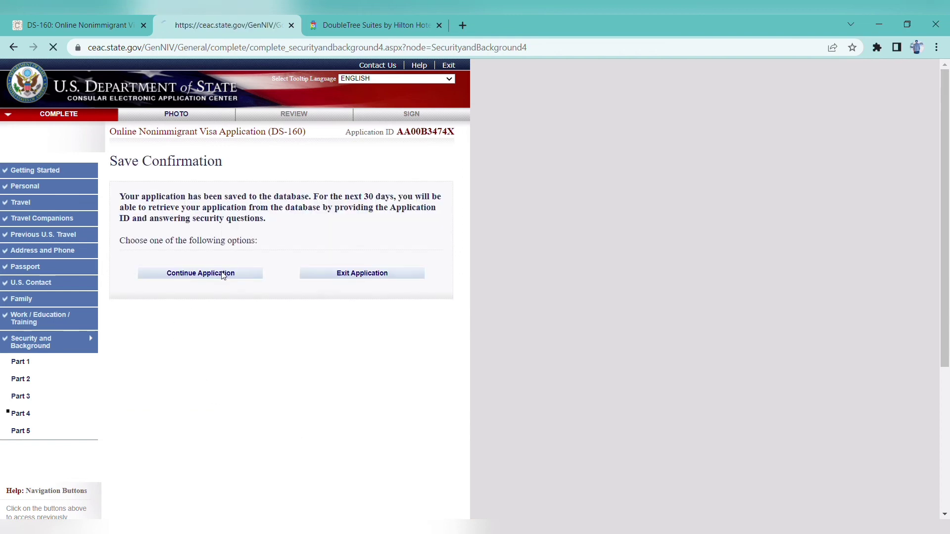
{"action": "left_click_drag", "start_coordinate": [946, 297], "coordinate": [948, 438]}
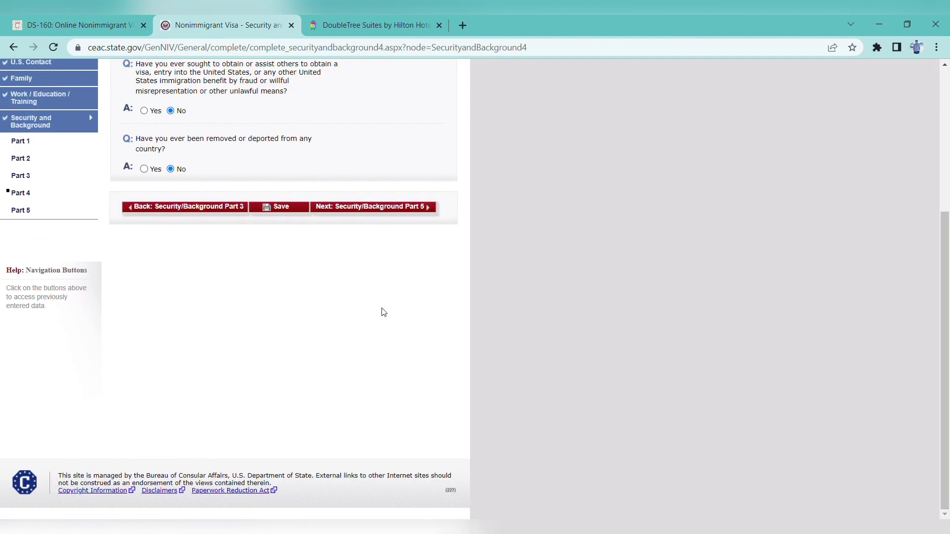
{"action": "left_click", "coordinate": [389, 208]}
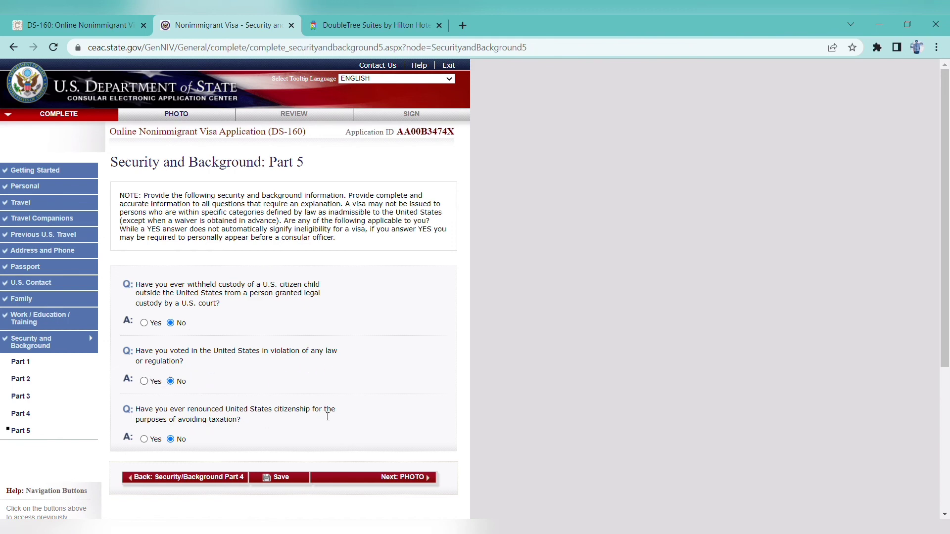
Save Part 5 with all three questions answered No and advance to the Photo step
{"action": "left_click", "coordinate": [279, 477]}
{"action": "left_click", "coordinate": [181, 280]}
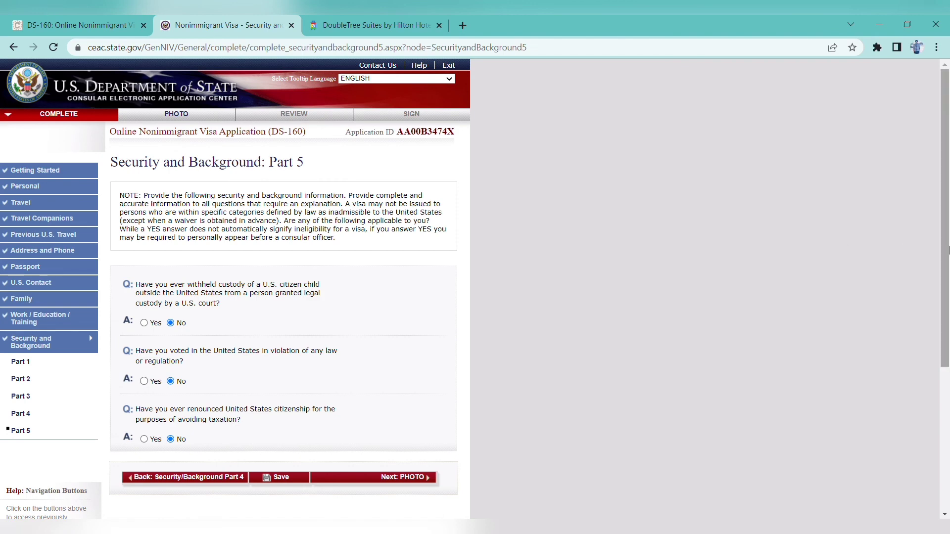
{"action": "scroll", "coordinate": [948, 250], "scroll_direction": "down", "scroll_amount": 1}
{"action": "left_click", "coordinate": [408, 417]}
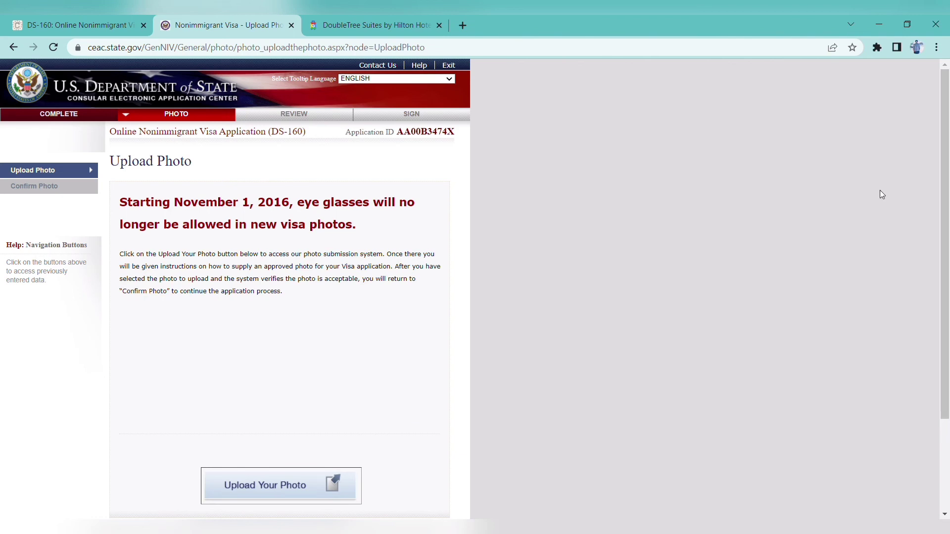
View the Upload Photo page's Back/Save/Next buttons, then open a new browser tab
{"action": "scroll", "coordinate": [945, 247], "scroll_direction": "down", "scroll_amount": 1}
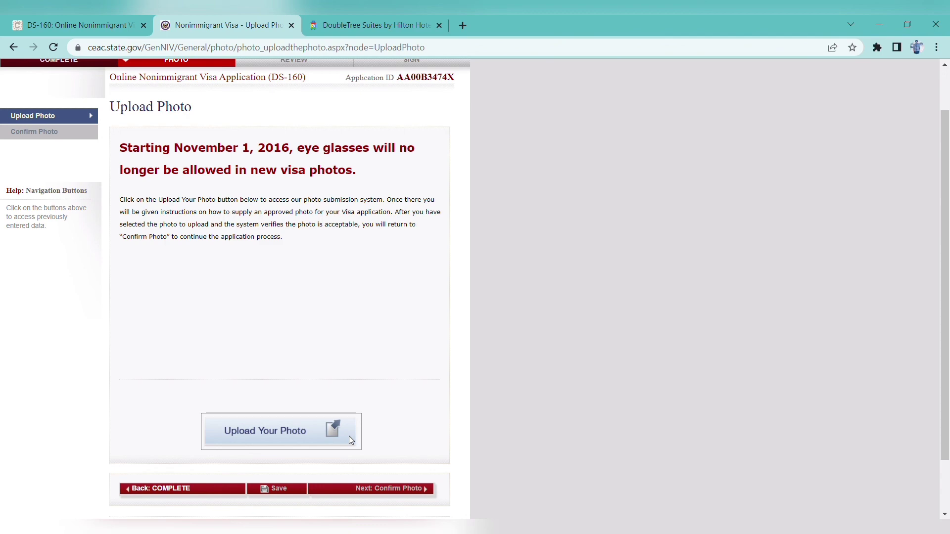
{"action": "left_click", "coordinate": [463, 24]}
Search Google for 'us visa appointment reschedule' and scroll the results
{"action": "left_click", "coordinate": [368, 57]}
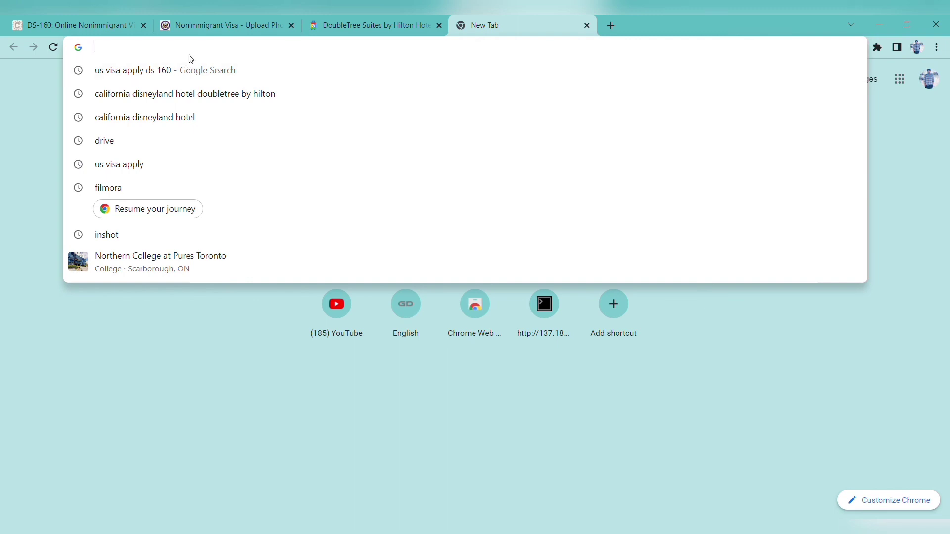
{"action": "type", "text": "u"}
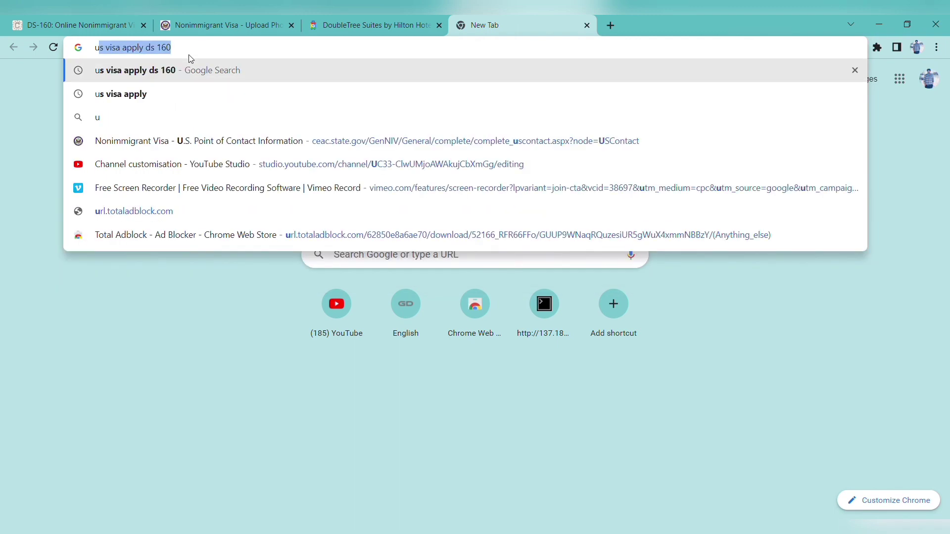
{"action": "type", "text": "s"}
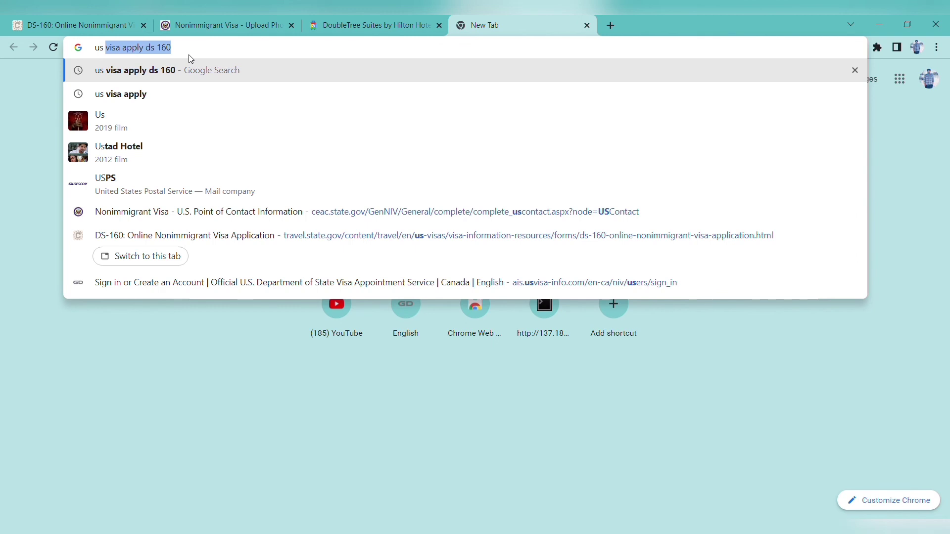
{"action": "type", "text": " visa"}
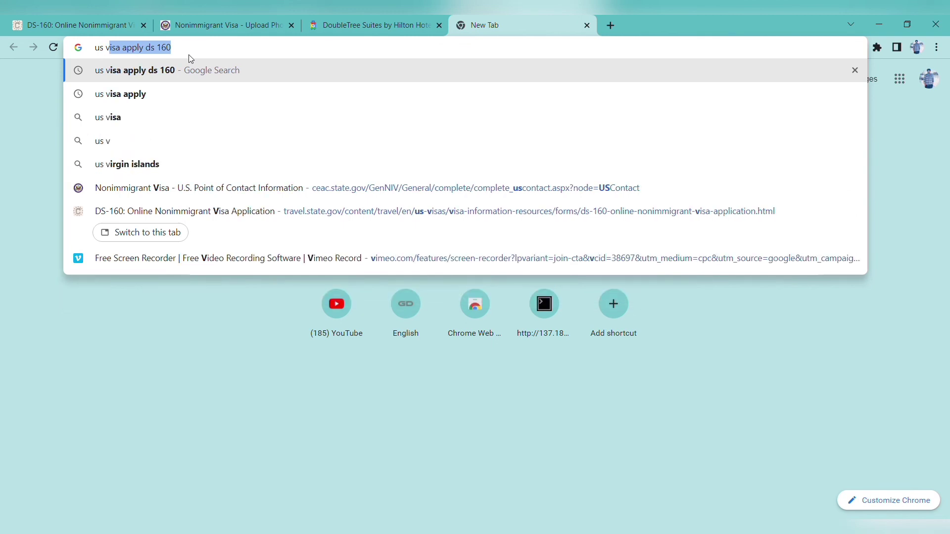
{"action": "type", "text": " a"}
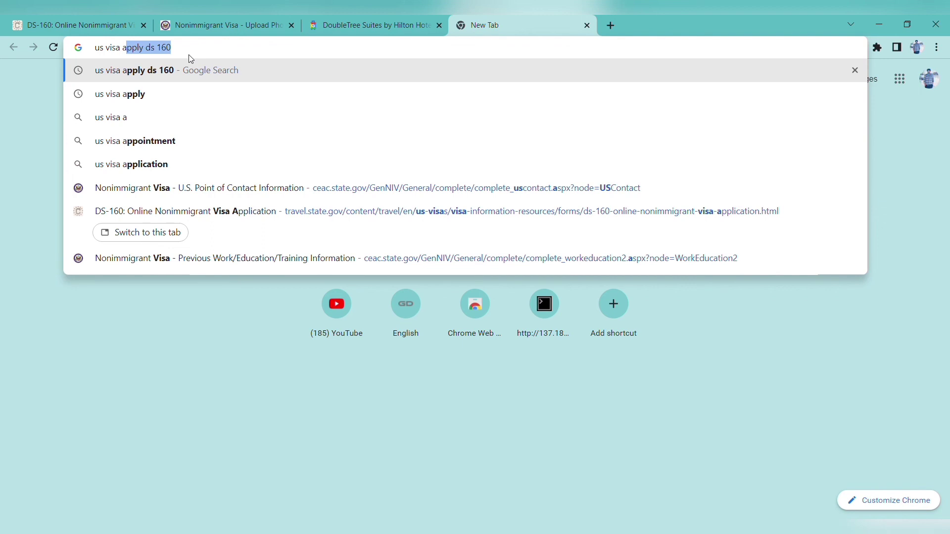
{"action": "type", "text": "ppoi"}
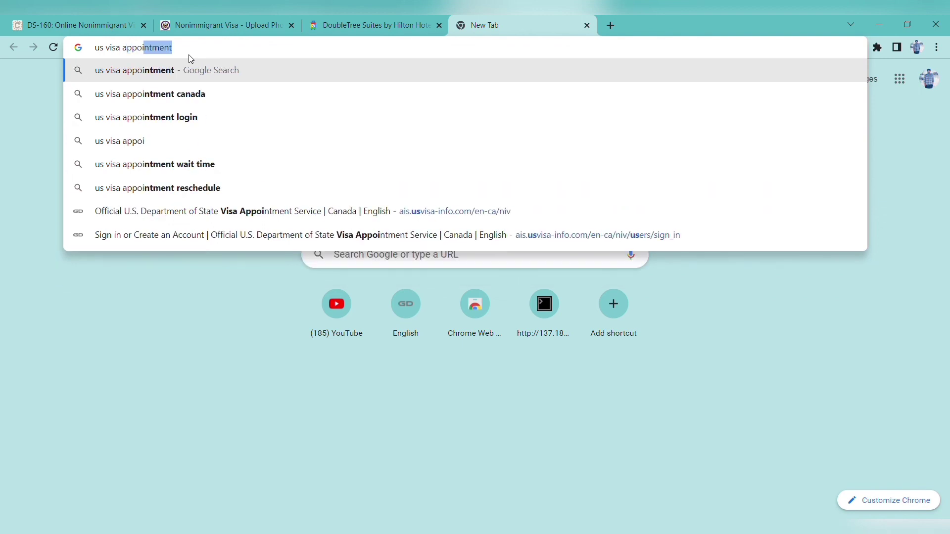
{"action": "left_click", "coordinate": [198, 194]}
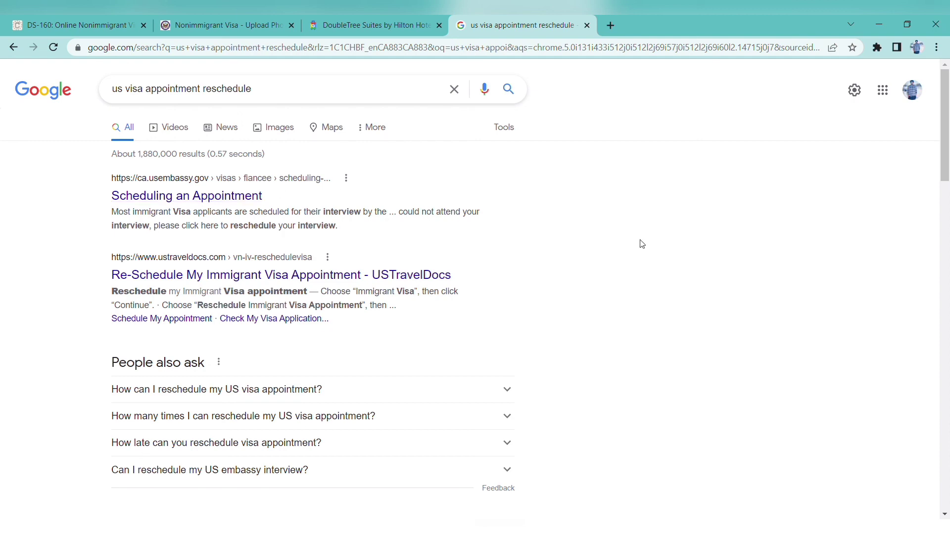
{"action": "scroll", "coordinate": [948, 185], "scroll_direction": "down", "scroll_amount": 2}
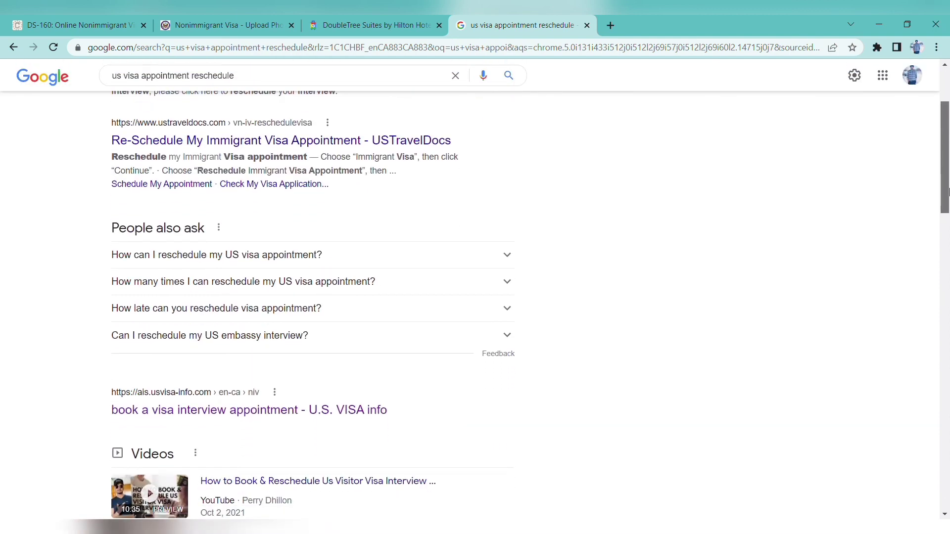
Open the U.S. Visa Info booking result and continue to its Sign In or Create an Account page
{"action": "left_click", "coordinate": [270, 410]}
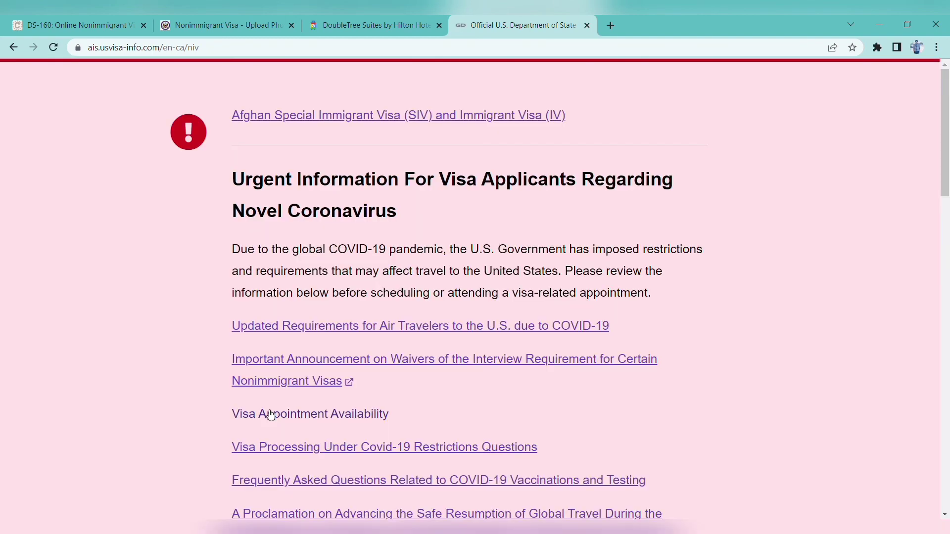
{"action": "scroll", "coordinate": [948, 168], "scroll_direction": "down", "scroll_amount": 3}
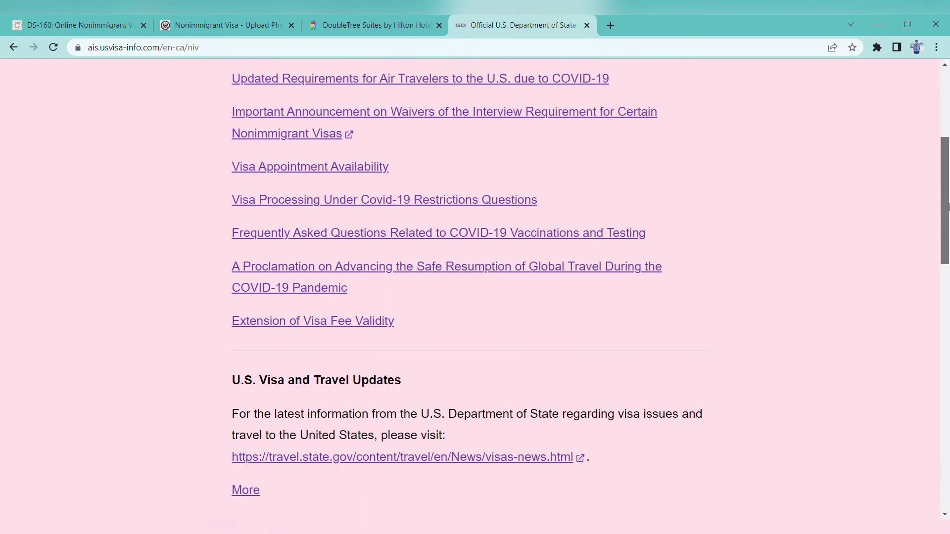
{"action": "left_click_drag", "start_coordinate": [948, 207], "coordinate": [947, 351]}
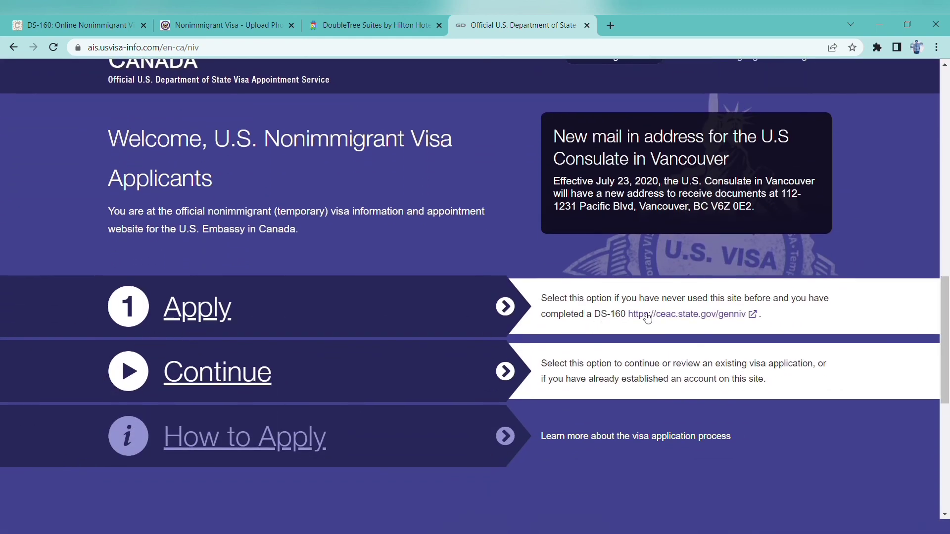
{"action": "left_click", "coordinate": [252, 374]}
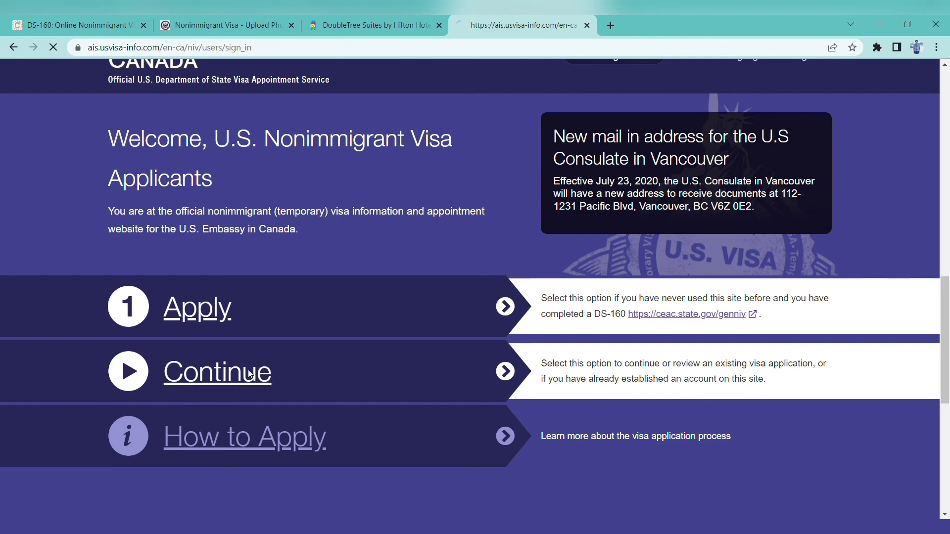
{"action": "left_click_drag", "start_coordinate": [947, 178], "coordinate": [947, 372]}
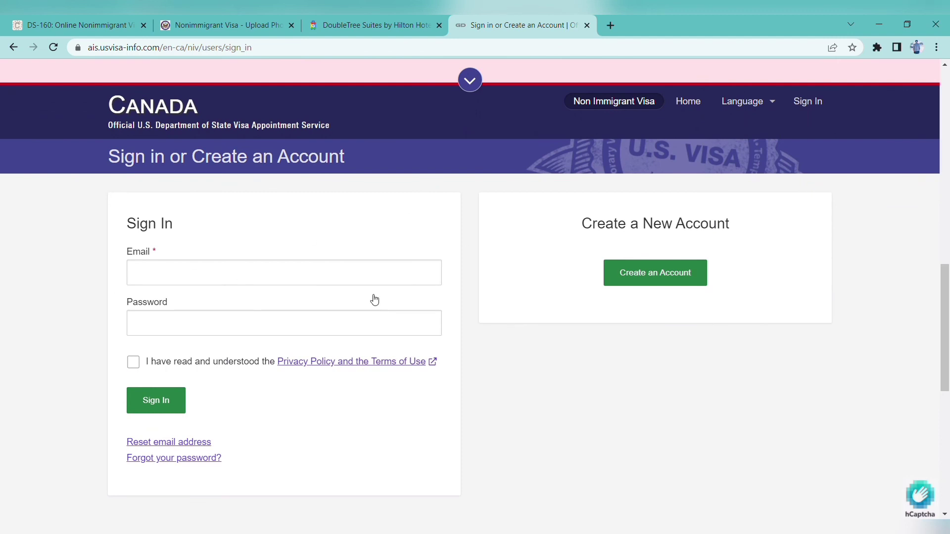